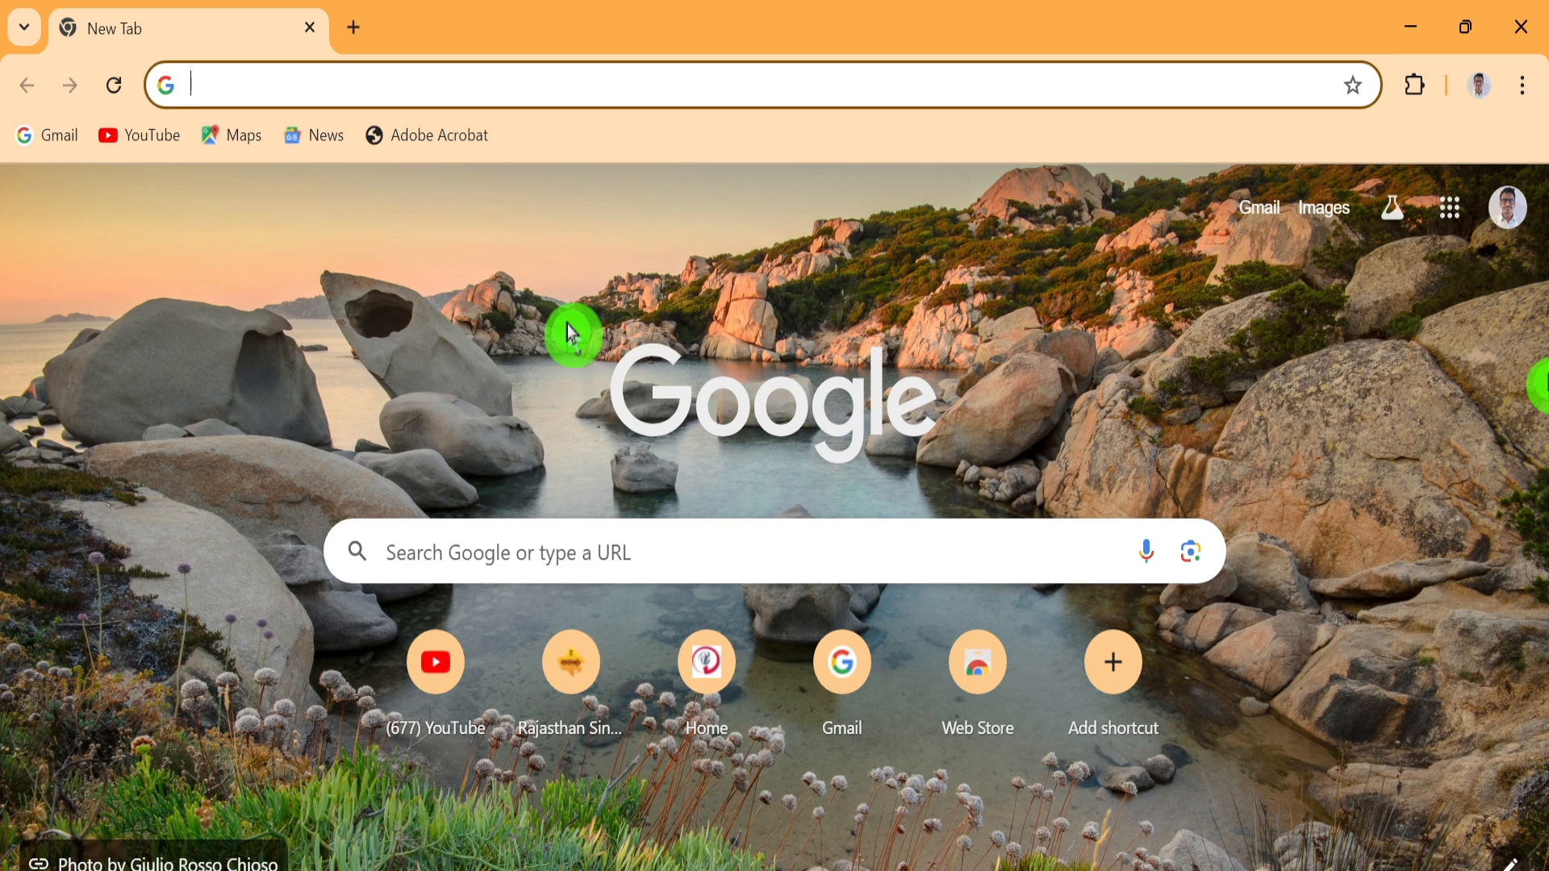
# Search Google for 'rrc ncr'
pyautogui.click(415, 541)
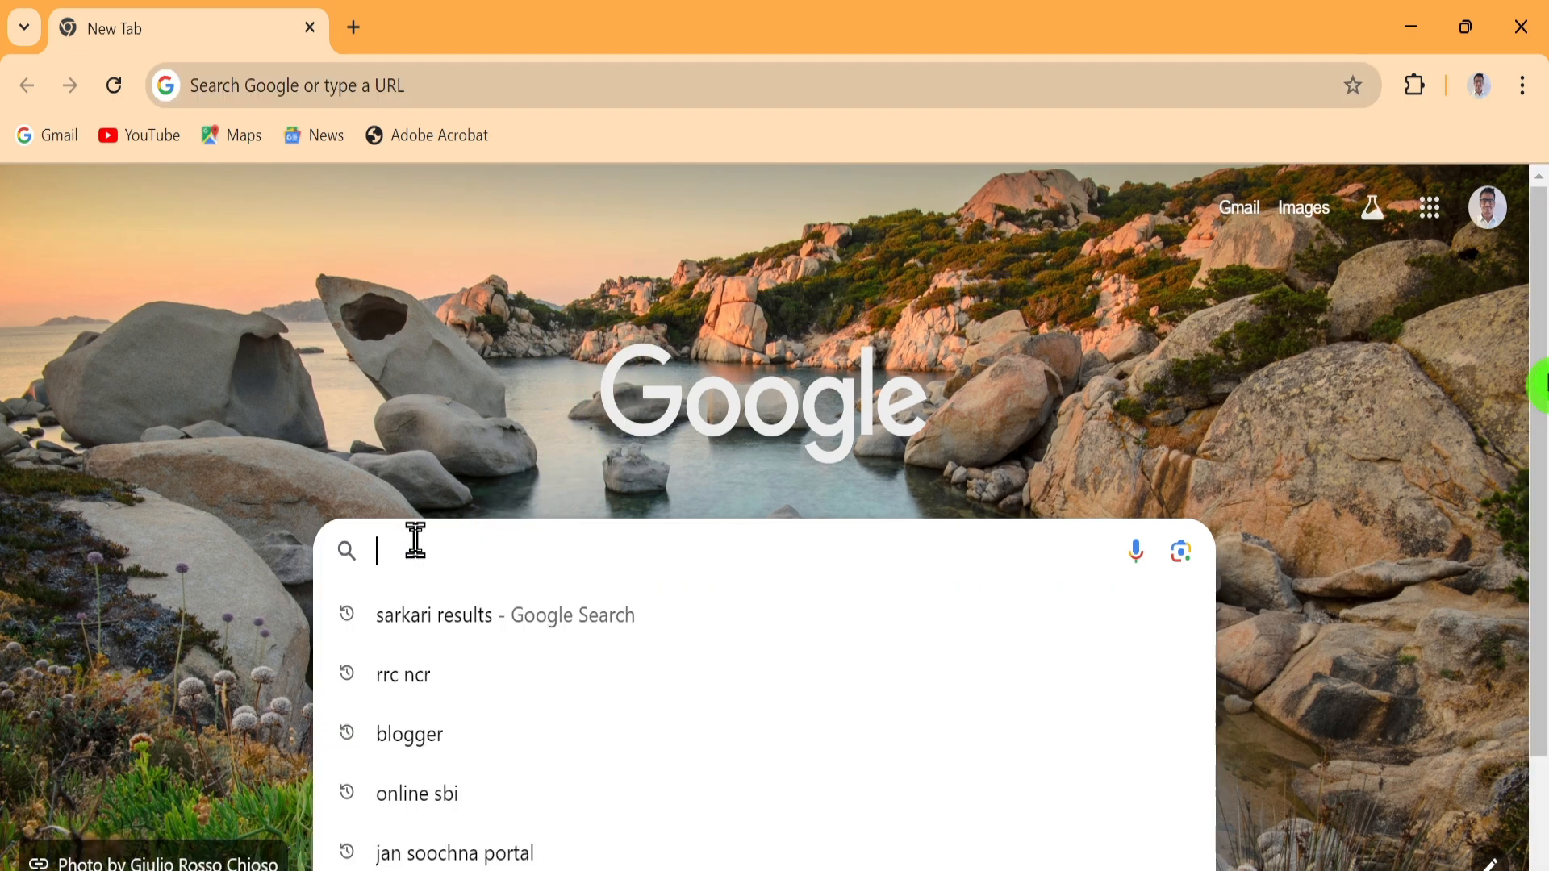
pyautogui.write('rrc')
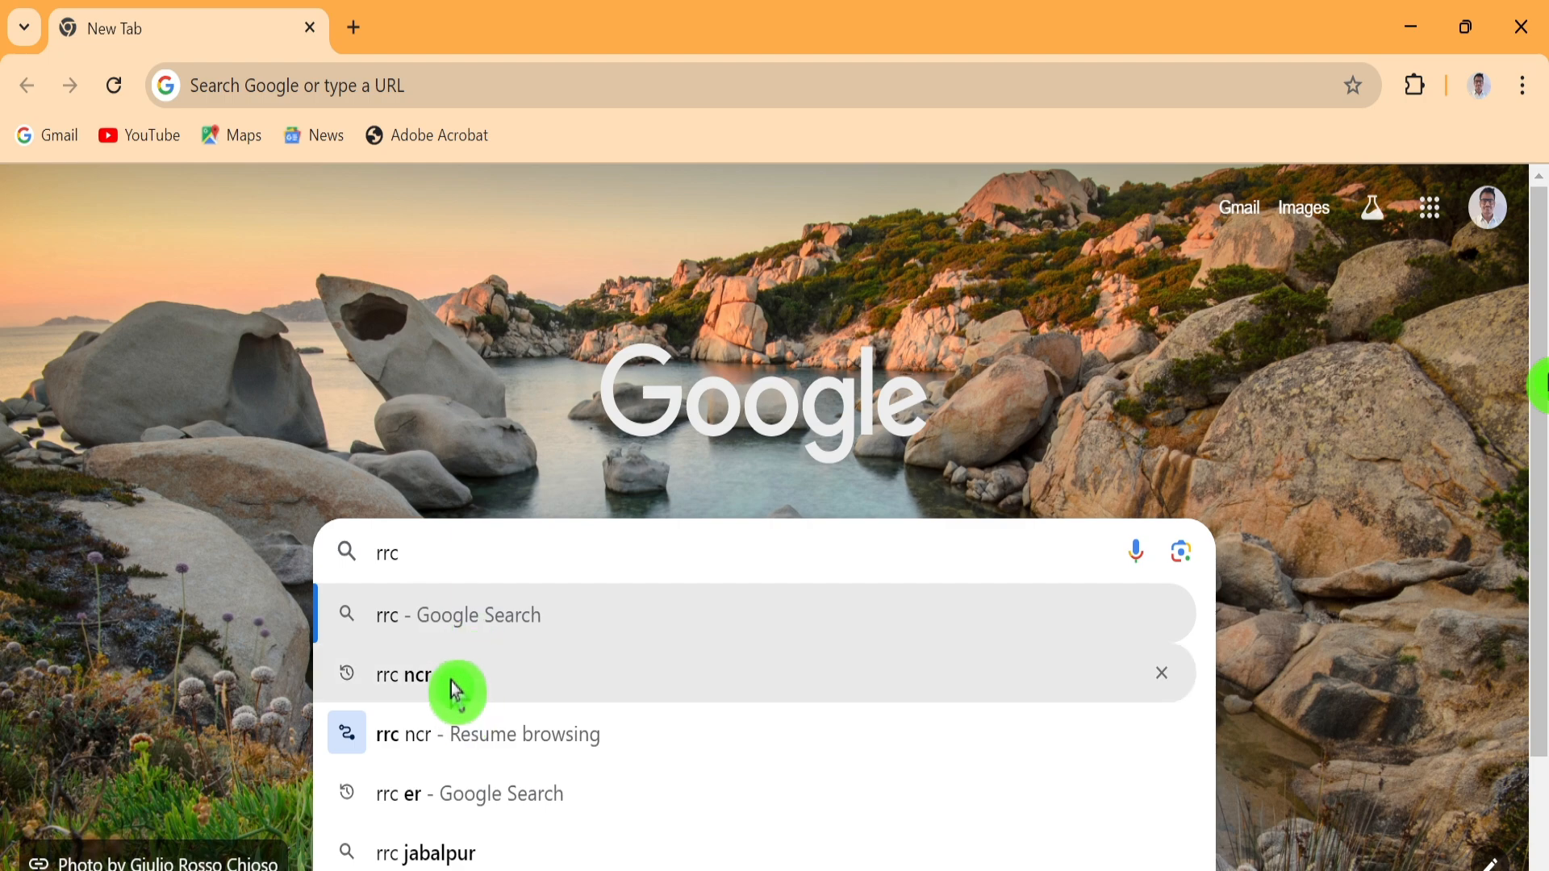
pyautogui.click(450, 677)
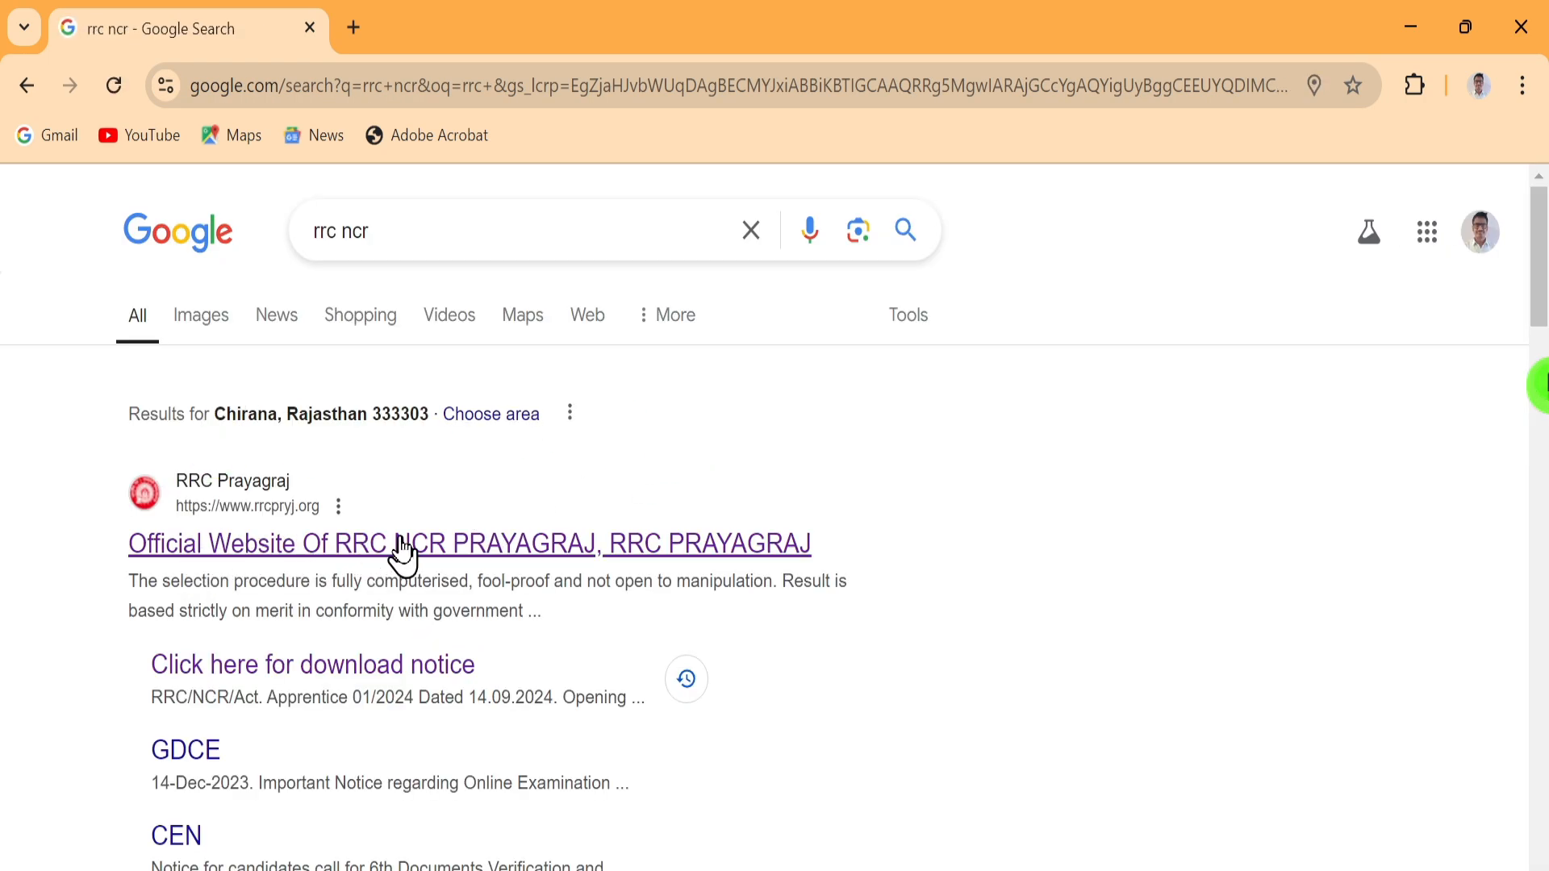
# Open rrcpryj.org and scroll to the Notification table with the 16-Sep-2024 Act Apprenticeship listing
pyautogui.click(298, 550)
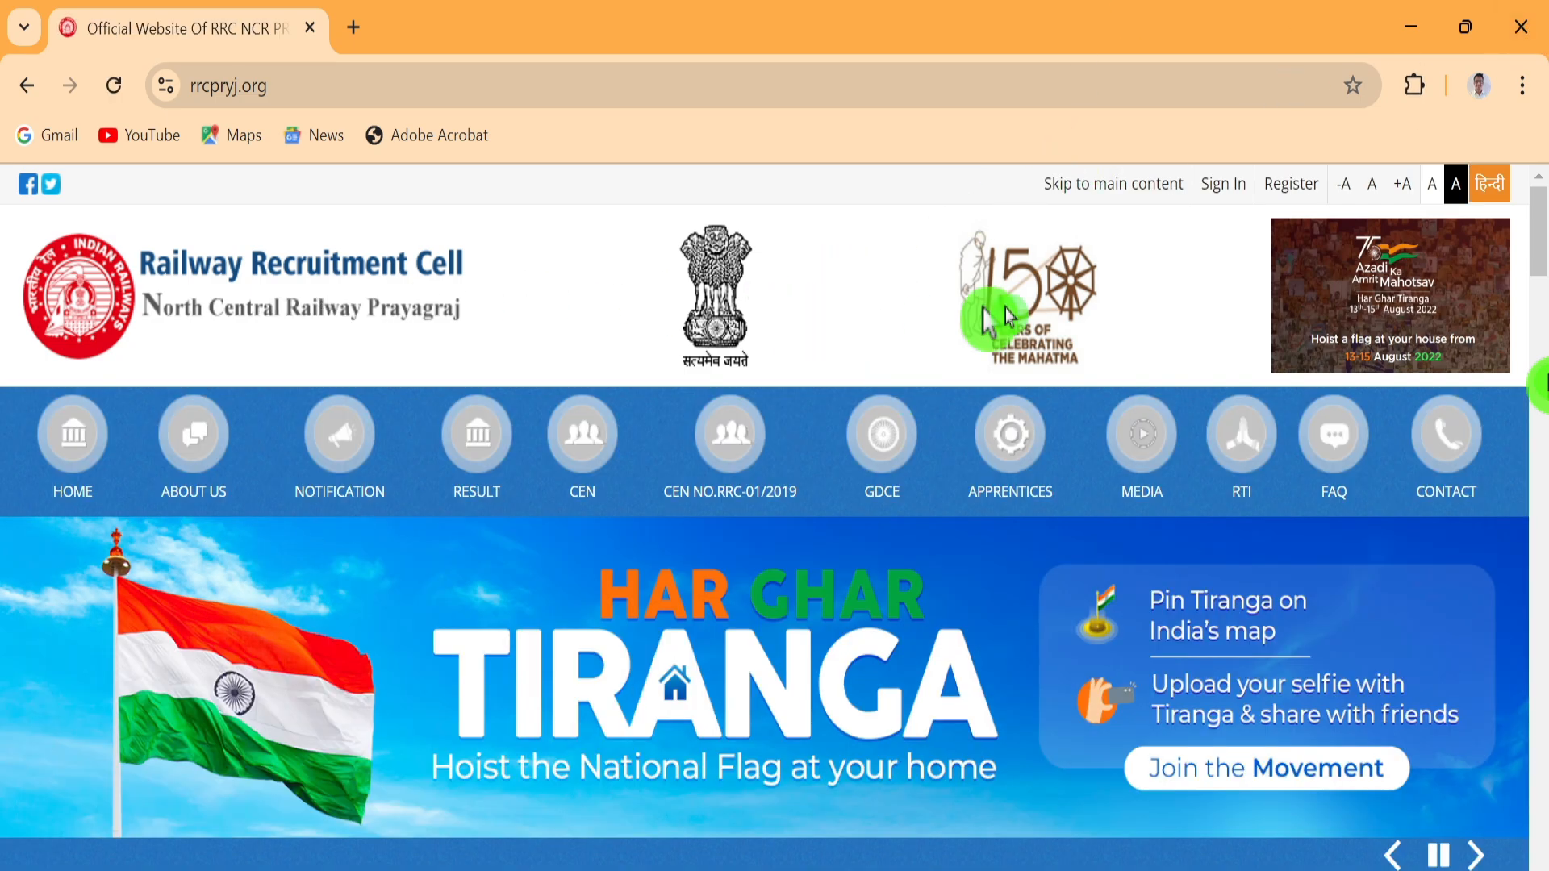
pyautogui.scroll(-7, 848, 299)
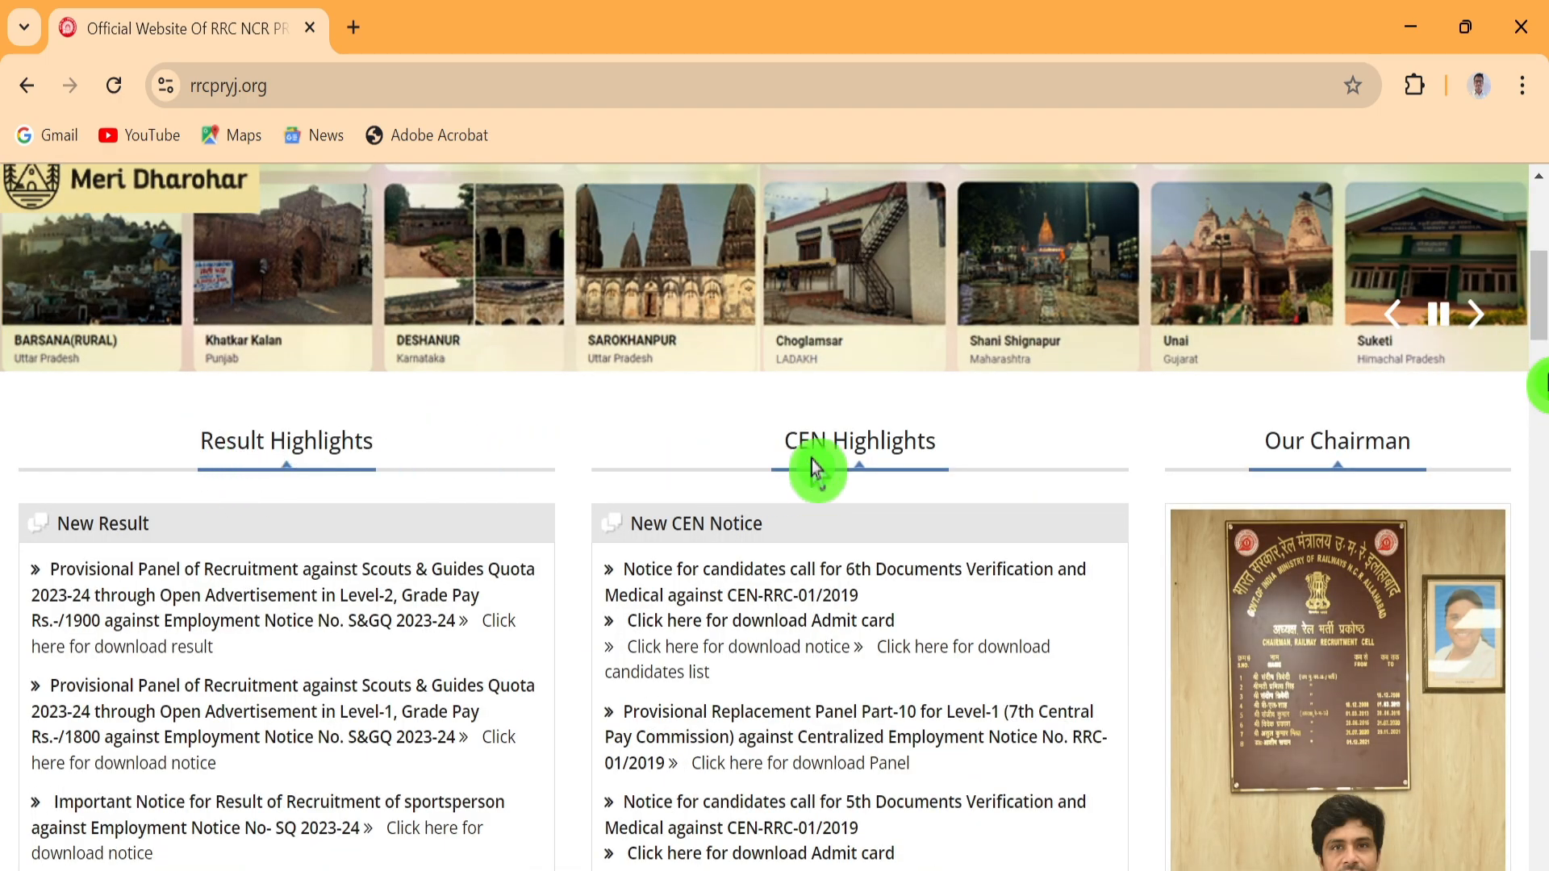
pyautogui.scroll(-8, 965, 386)
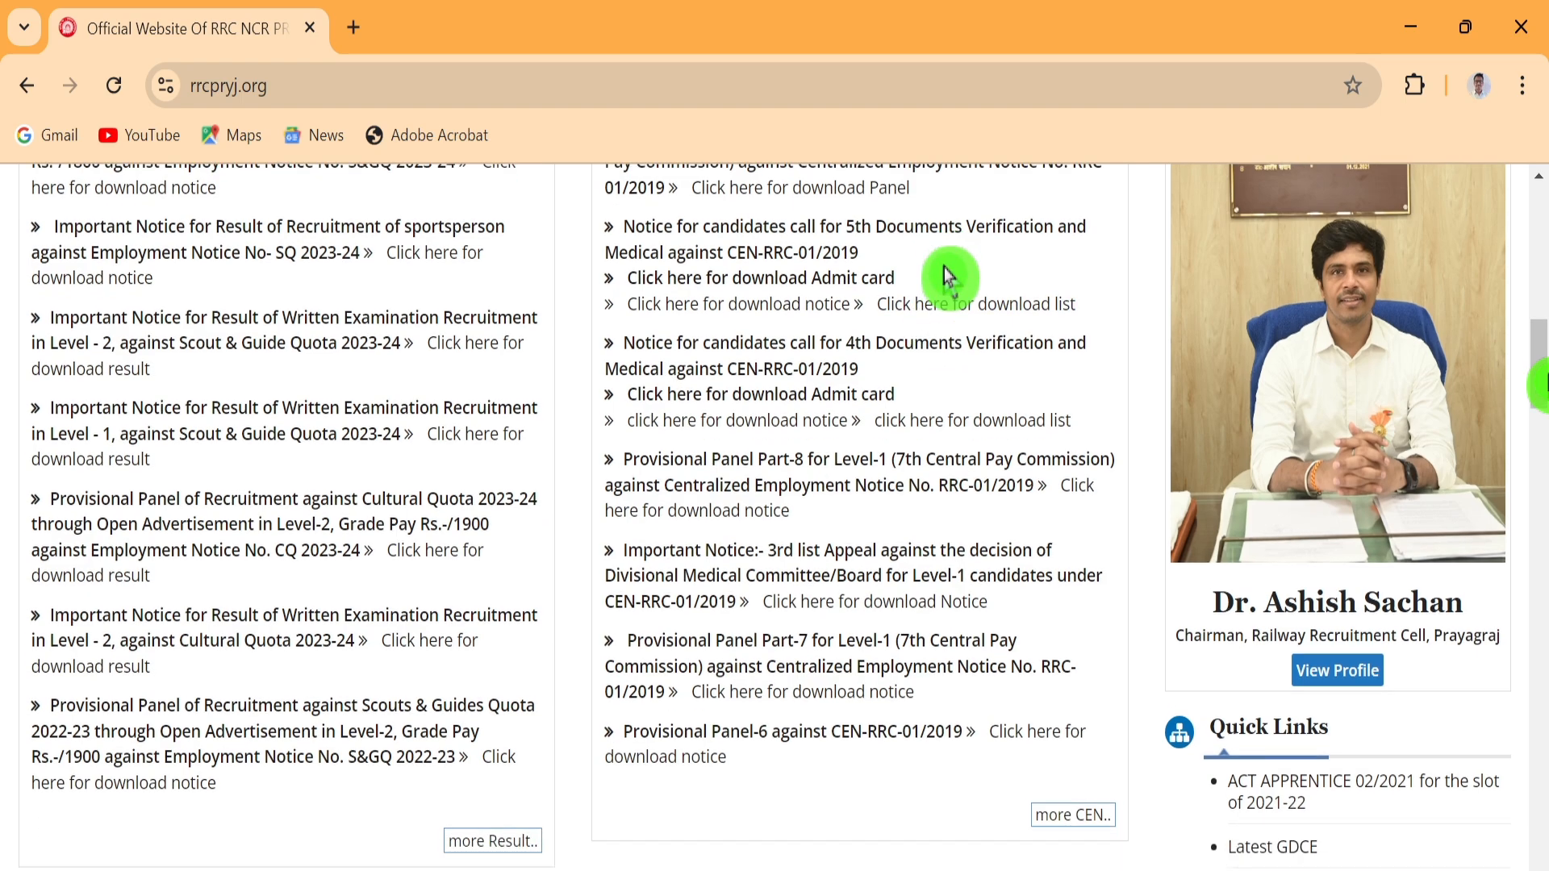
pyautogui.scroll(-3, 955, 284)
pyautogui.scroll(-15, 949, 291)
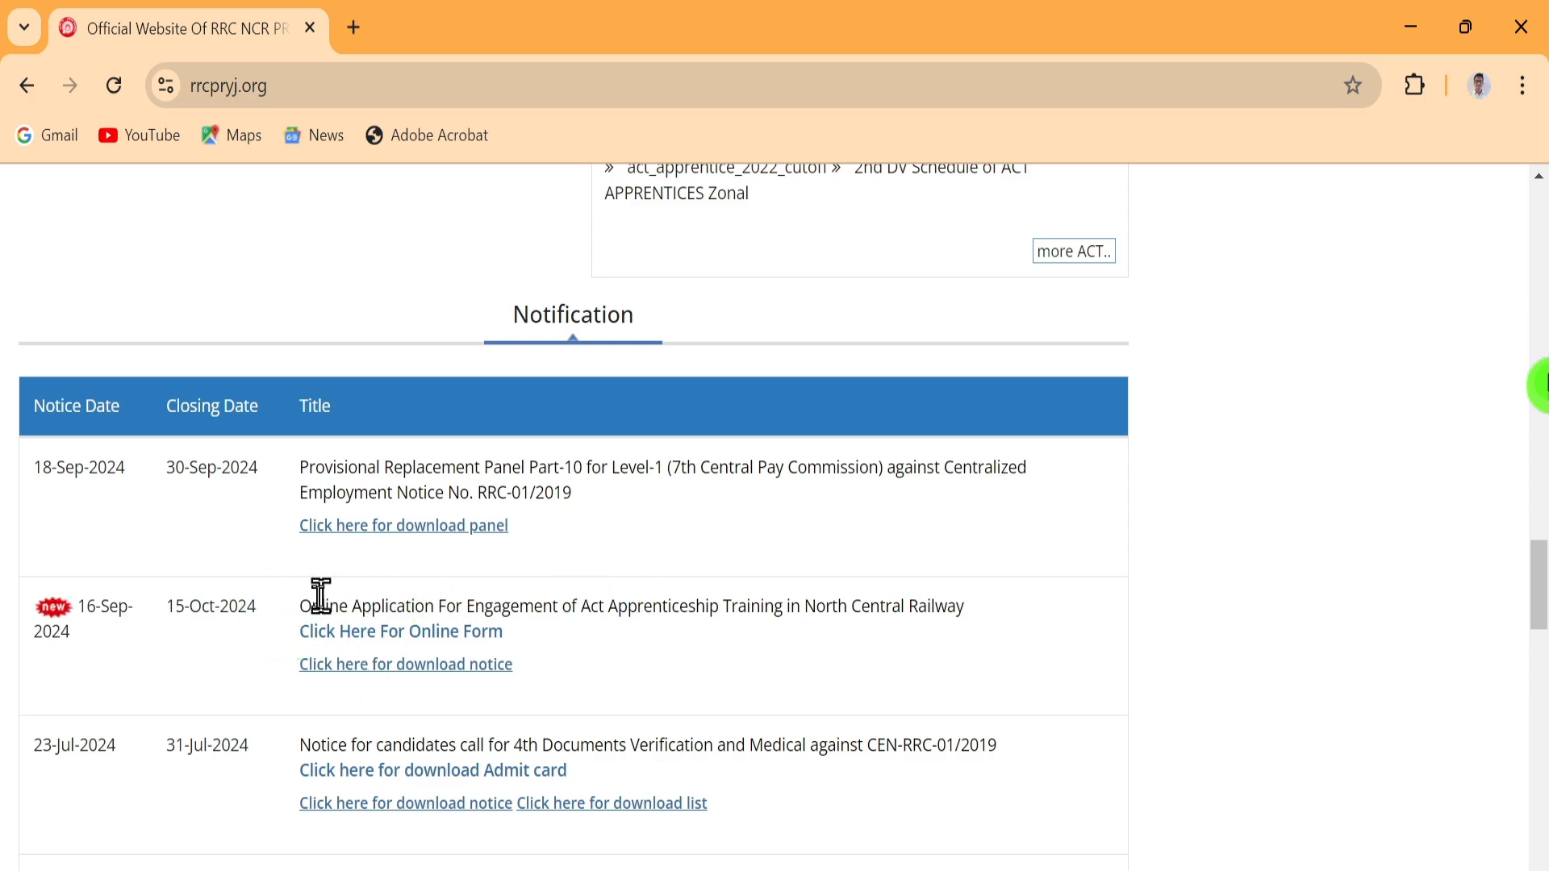
# Open the online form's candidate portal, then download the Act Apprentice 2024 notification PDF
pyautogui.click(413, 637)
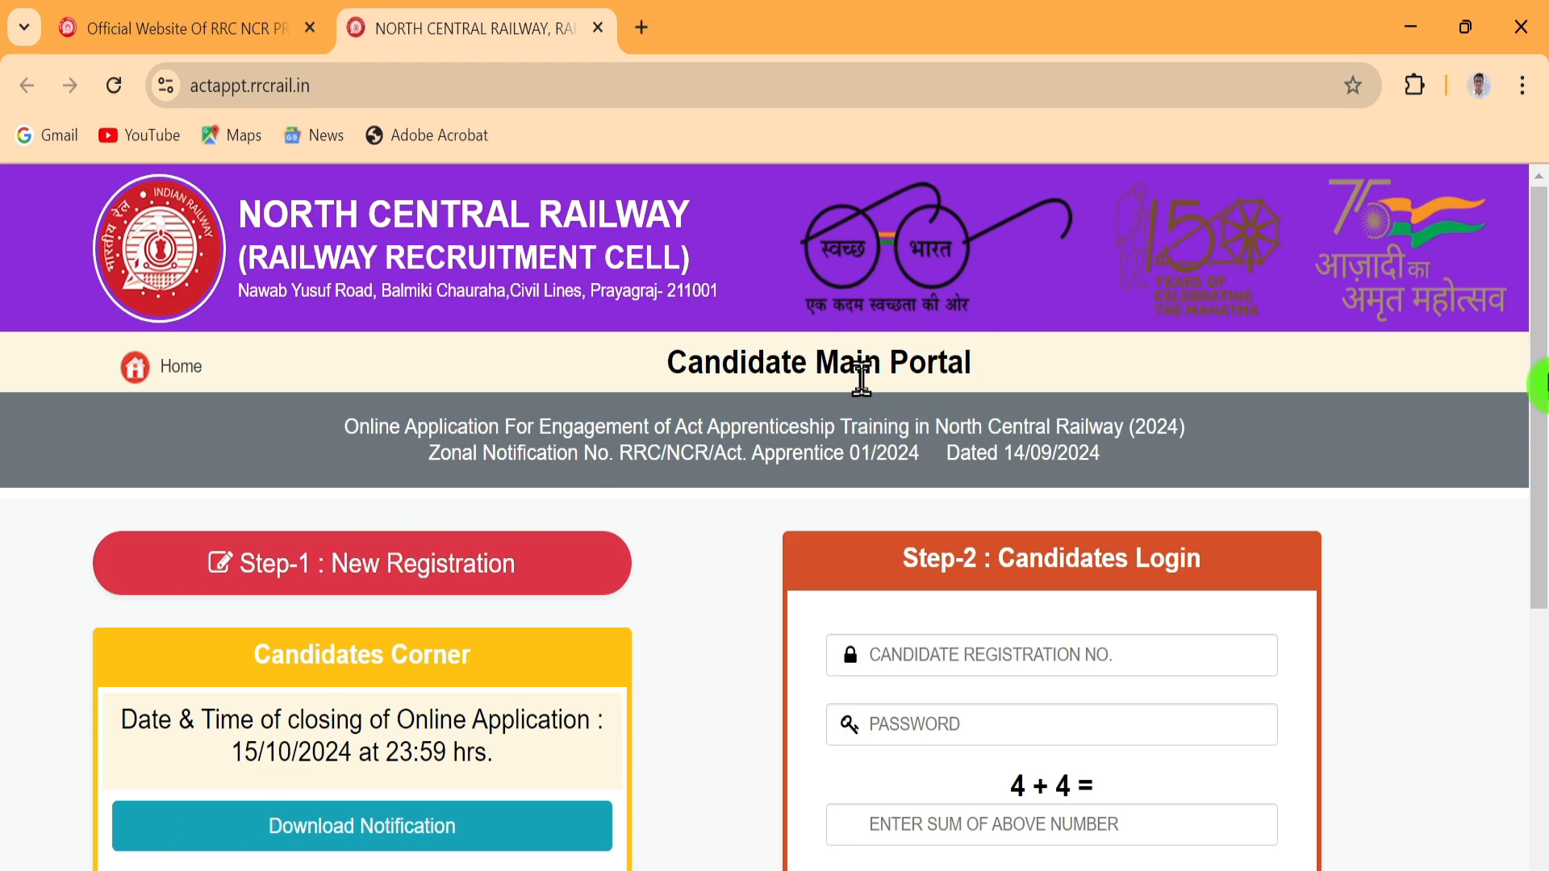
pyautogui.scroll(-2, 855, 323)
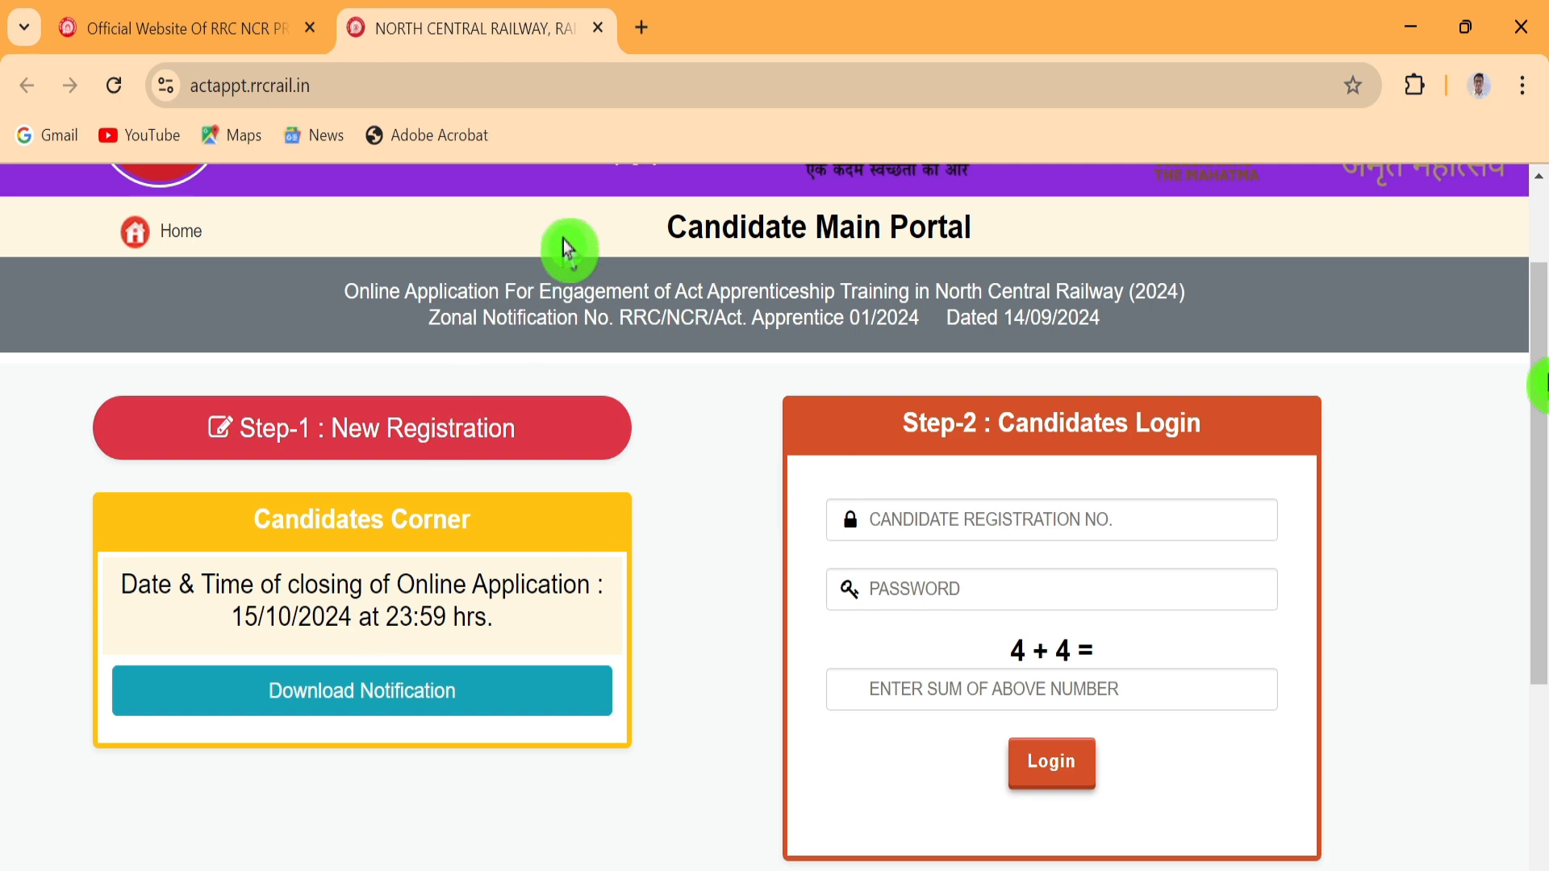
pyautogui.click(371, 695)
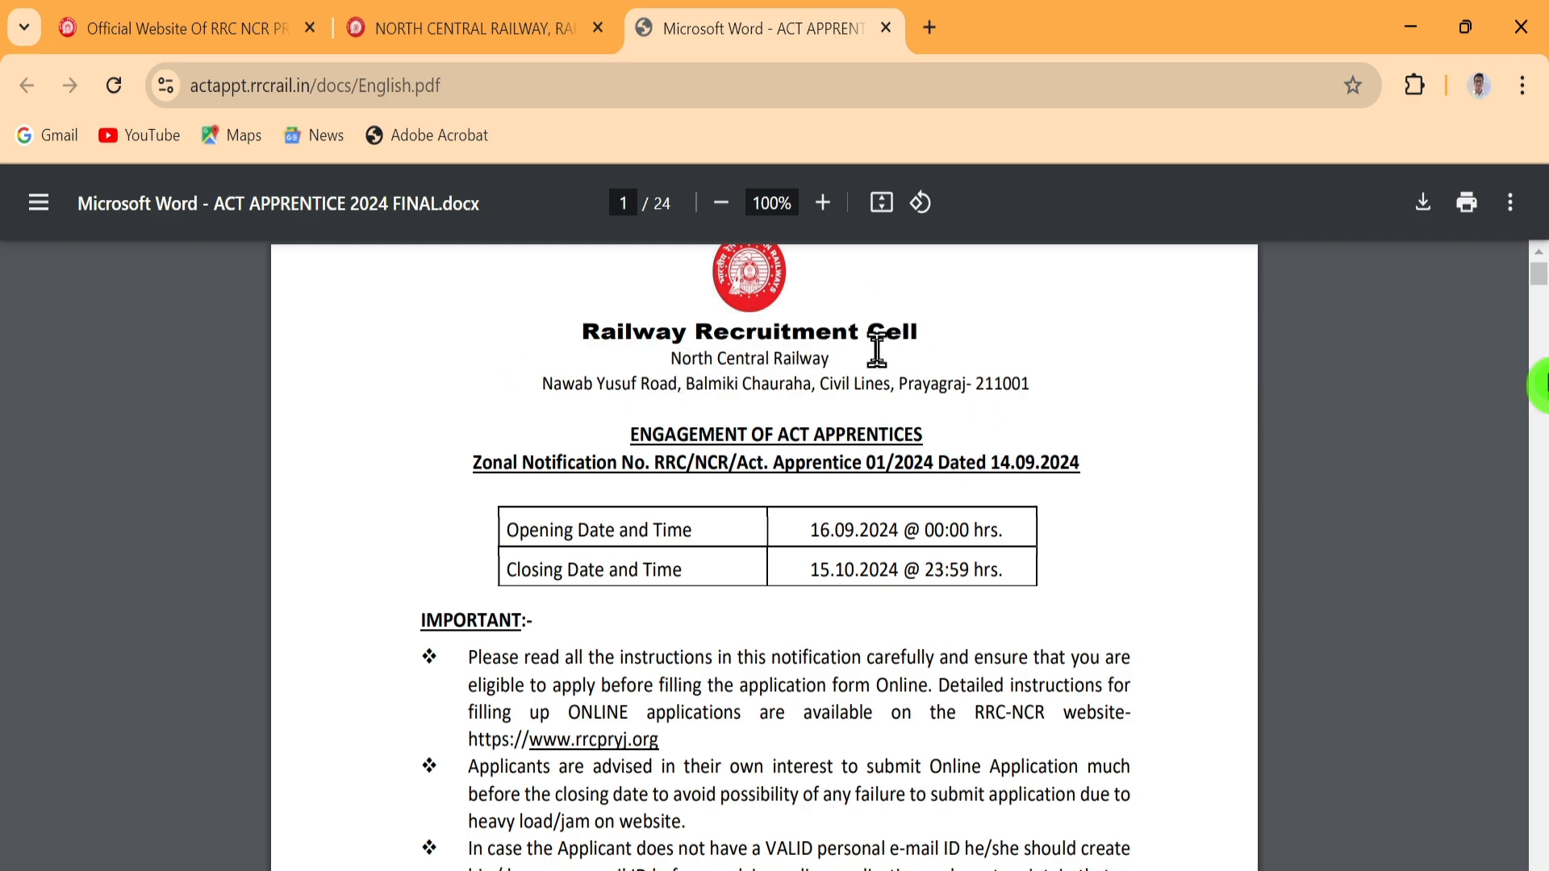
# Highlight the opening/closing dates and age rules: 15–24 years, SC/ST, OBC and 10-year PwD relaxations
pyautogui.moveTo(511, 531); pyautogui.dragTo(778, 532)
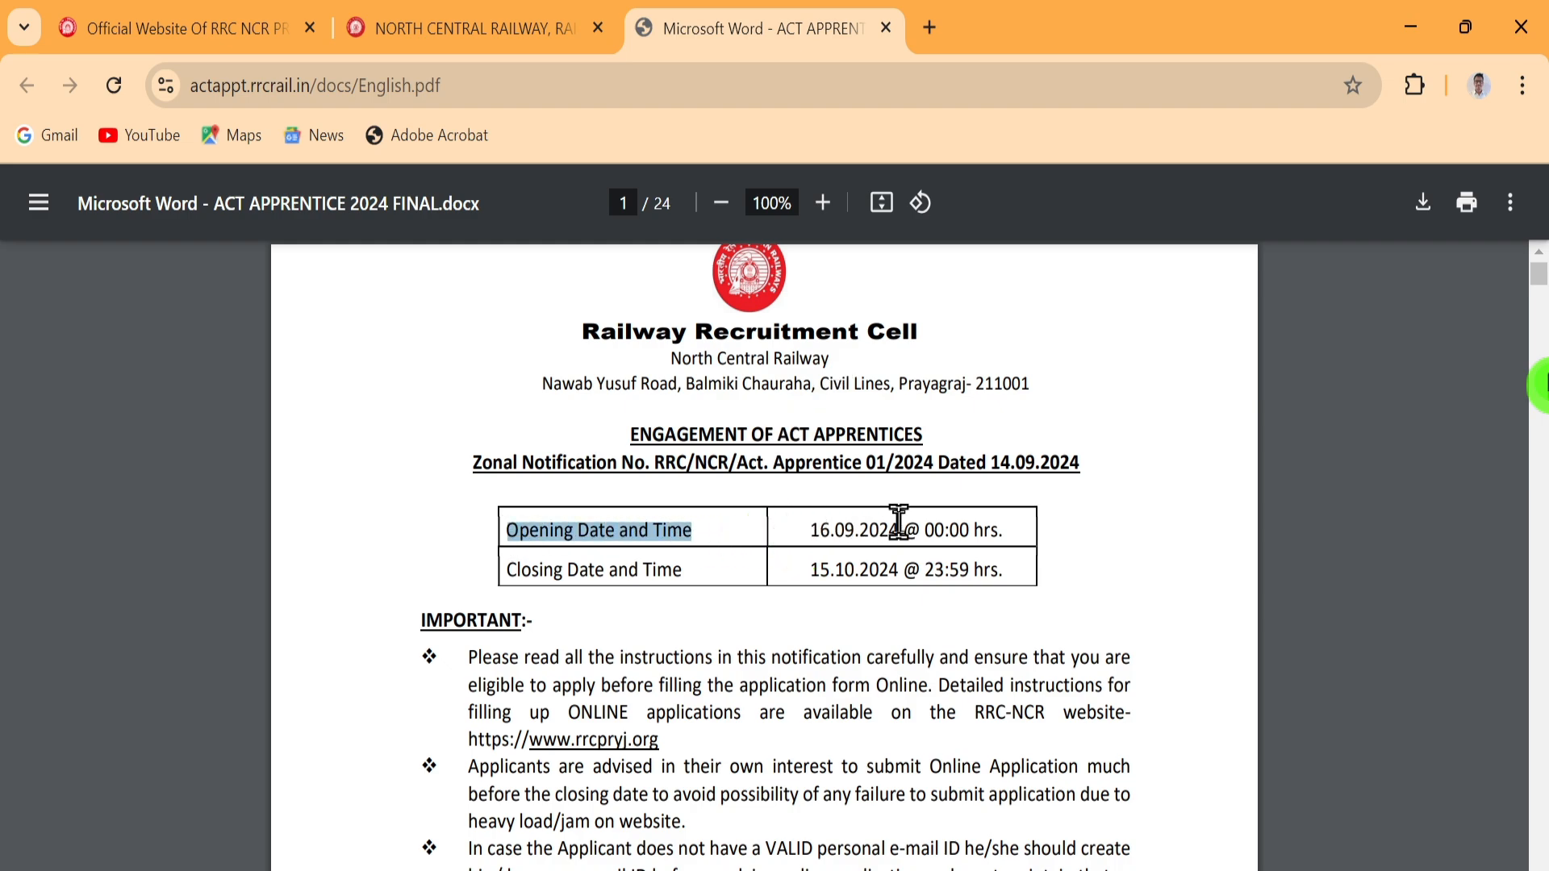
pyautogui.moveTo(510, 565); pyautogui.dragTo(713, 563)
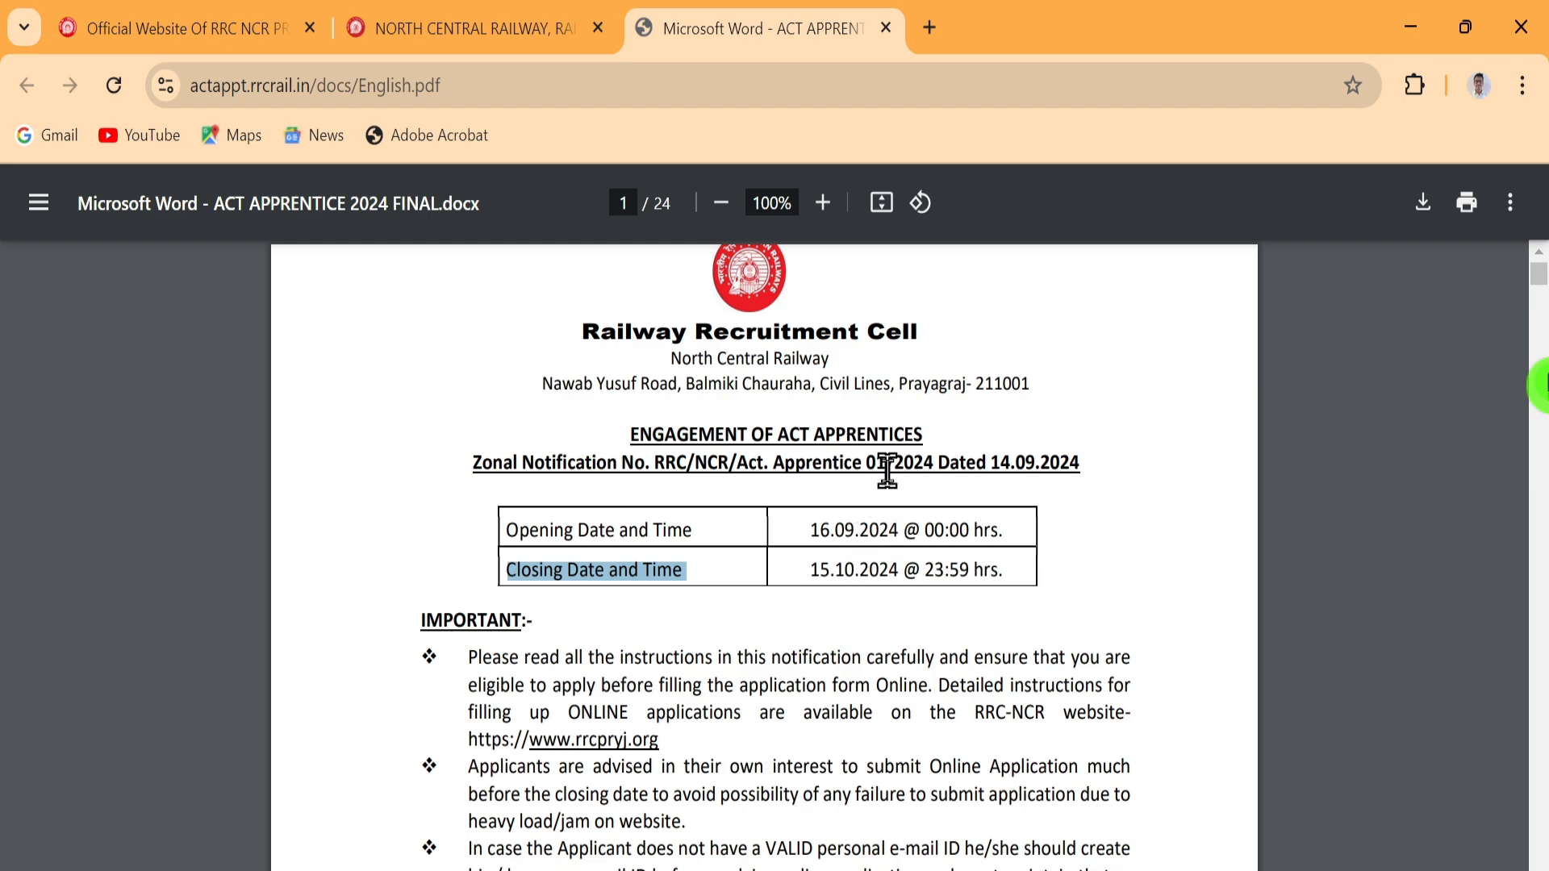
pyautogui.scroll(-10, 887, 472)
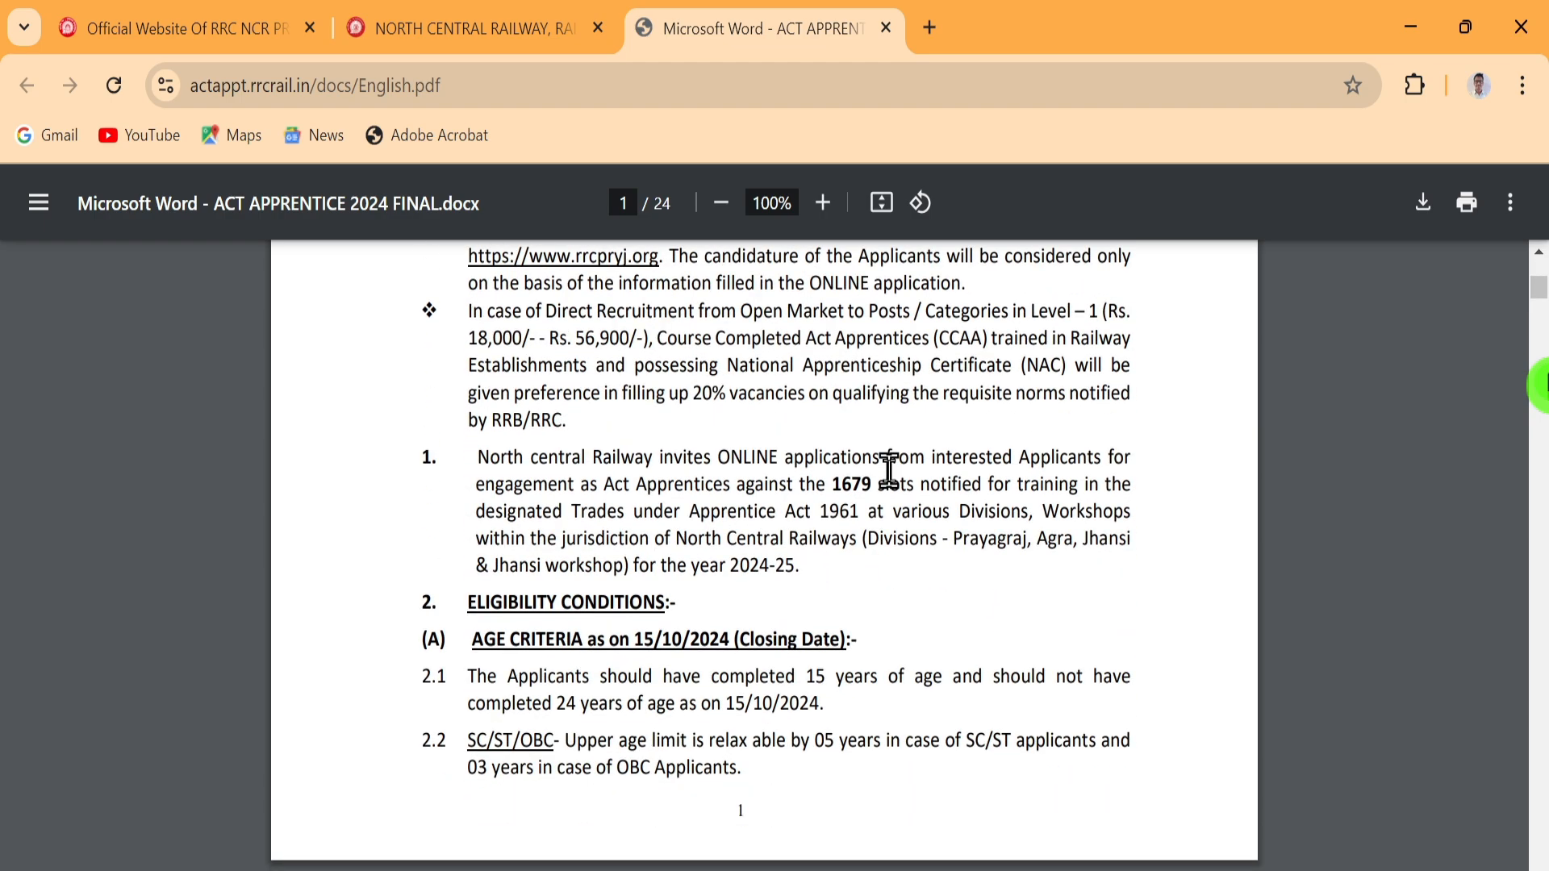
pyautogui.scroll(-3, 886, 466)
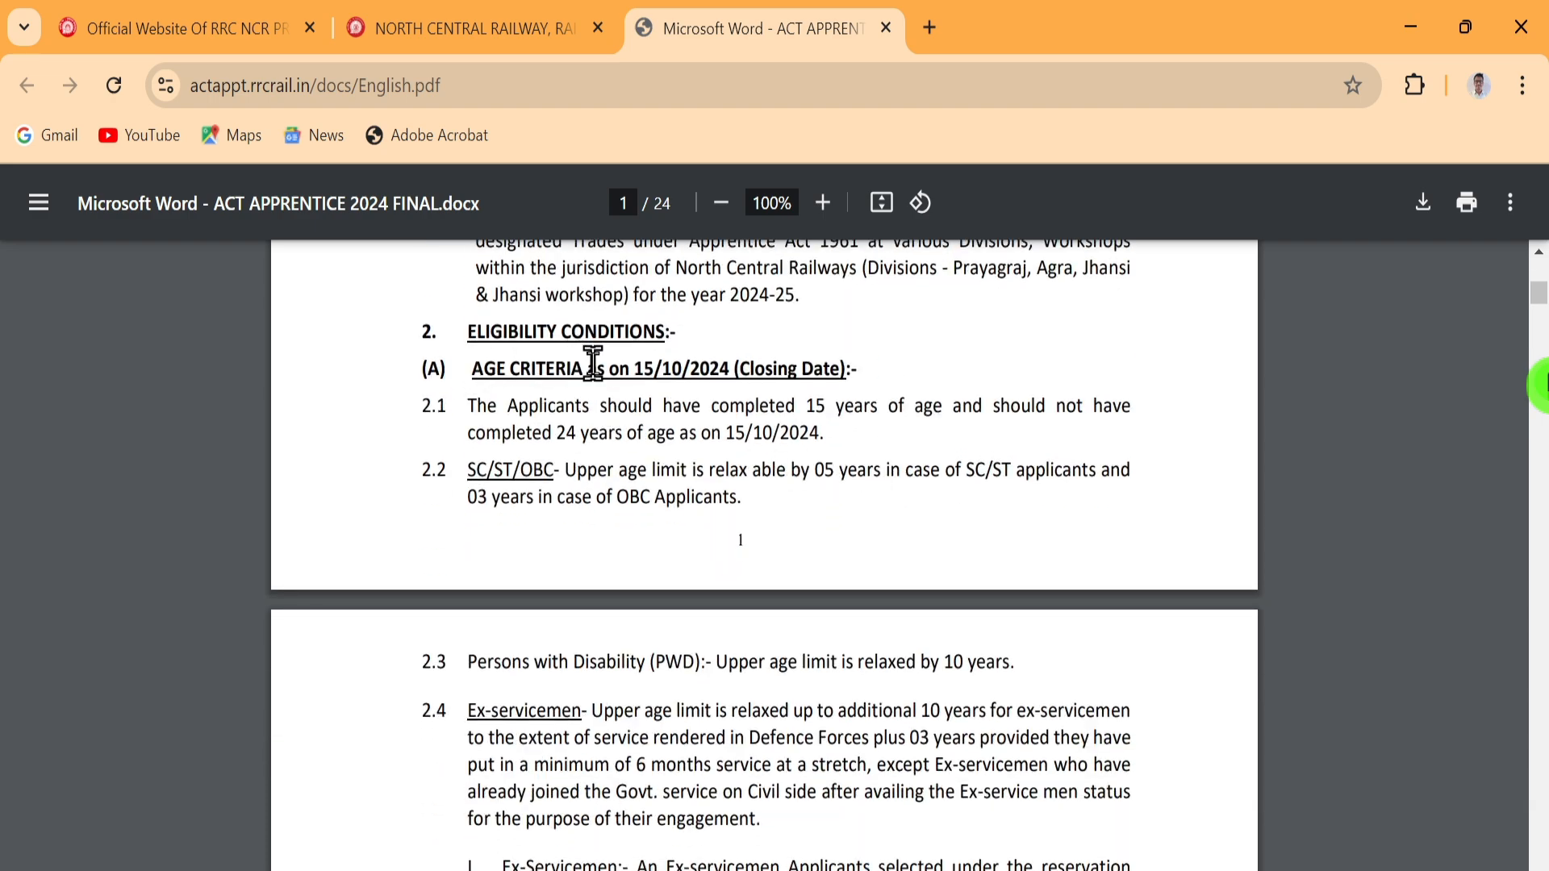
pyautogui.moveTo(787, 404); pyautogui.dragTo(1021, 406)
pyautogui.moveTo(934, 445); pyautogui.dragTo(843, 407)
pyautogui.moveTo(472, 470); pyautogui.dragTo(1152, 453)
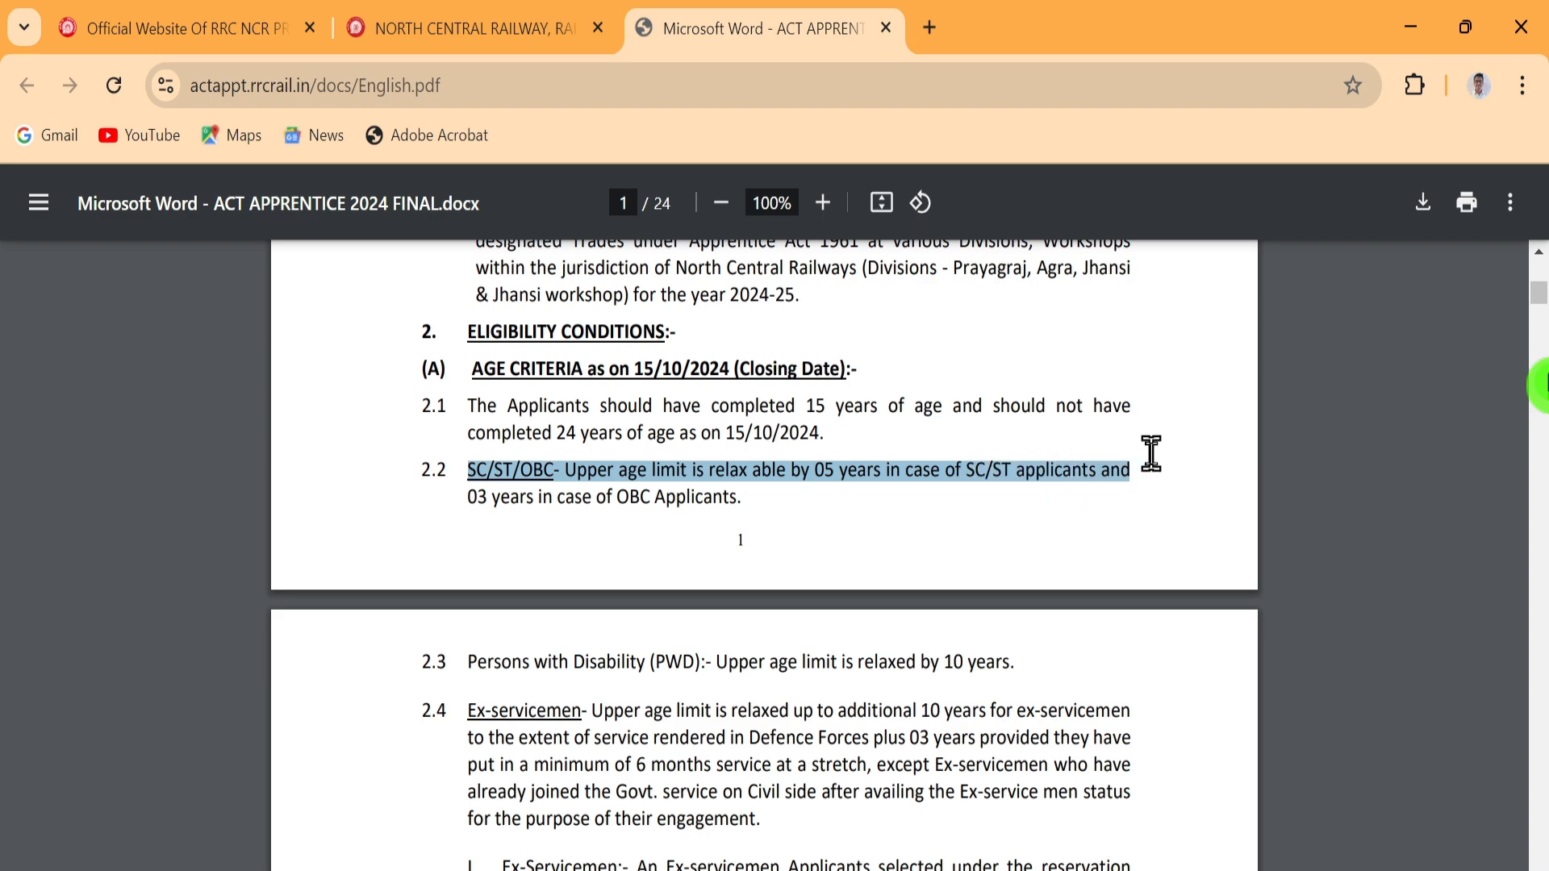
pyautogui.moveTo(1146, 512); pyautogui.dragTo(1146, 512)
pyautogui.moveTo(718, 662); pyautogui.dragTo(1032, 656)
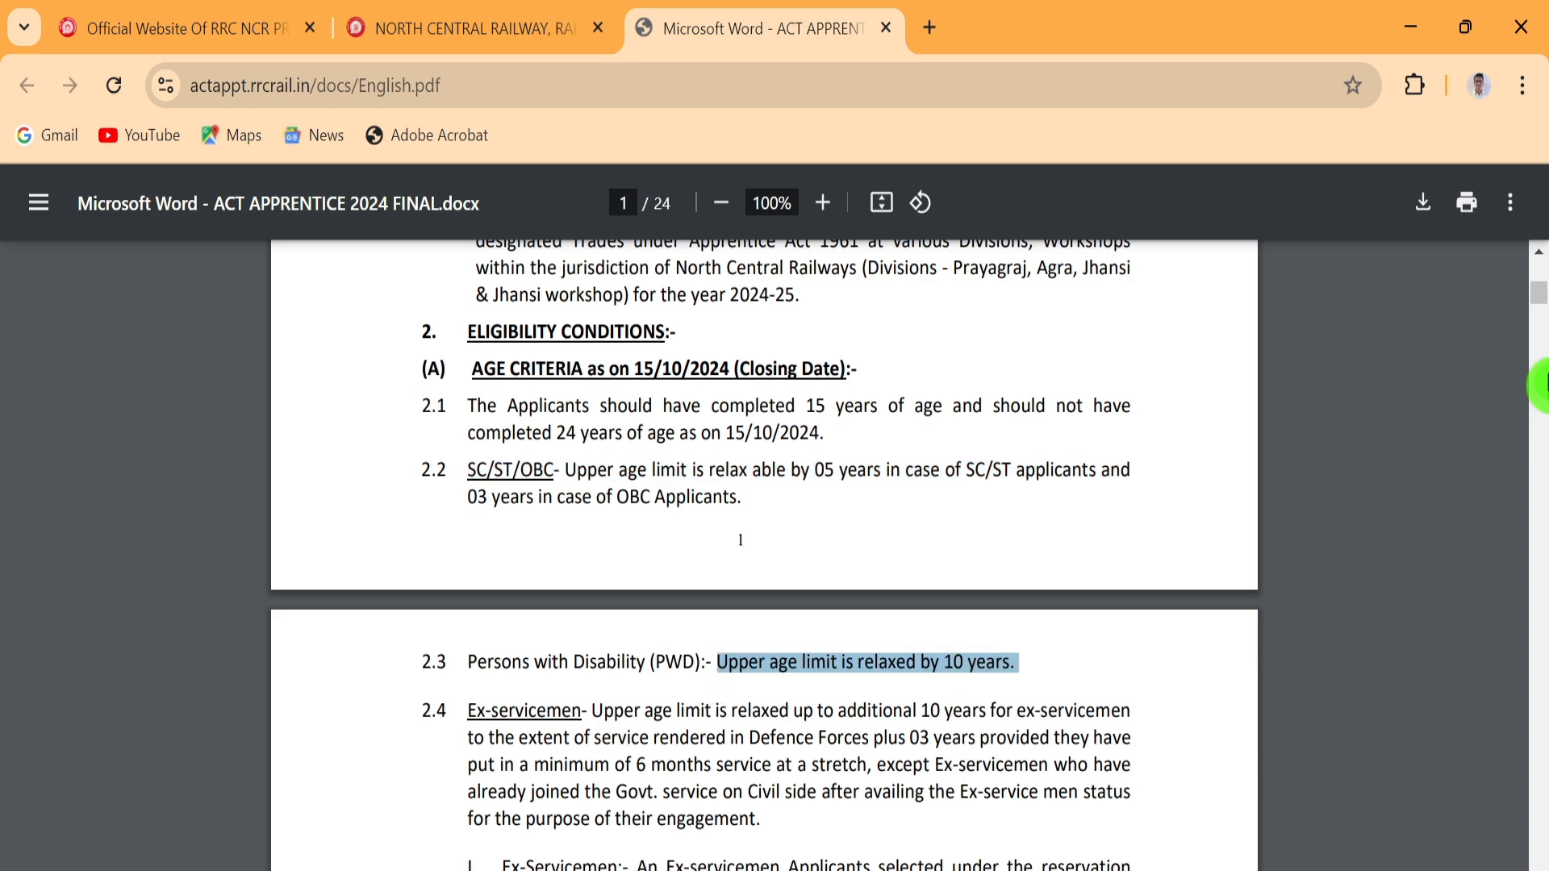
# In the section 2.5 date-of-birth table, highlight the UR earliest birth date 15/10/2000
pyautogui.scroll(-5, 831, 440)
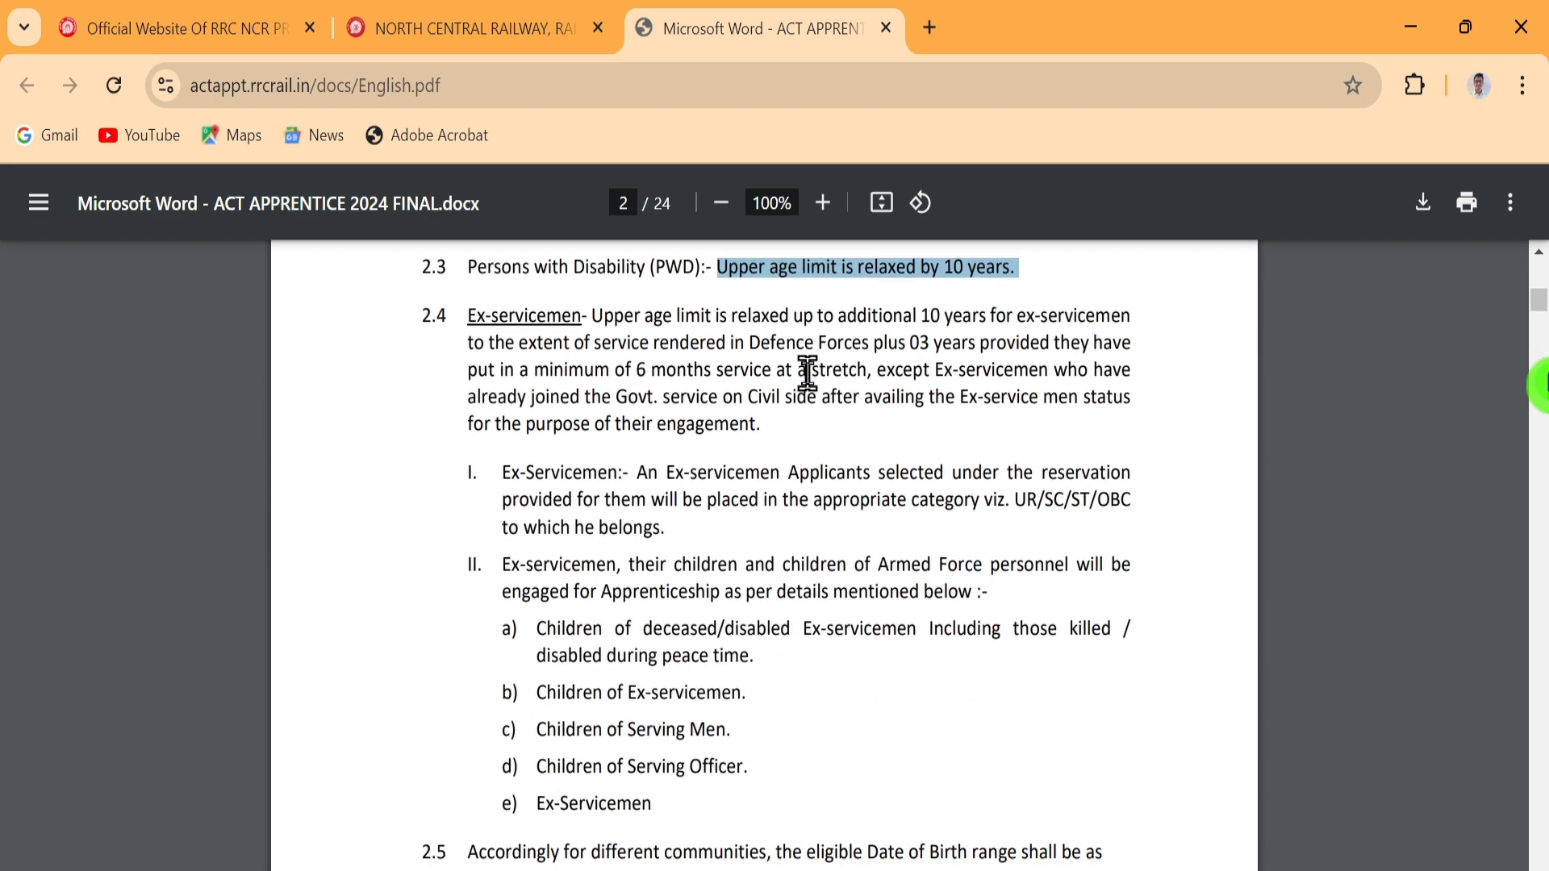
pyautogui.scroll(-5, 706, 435)
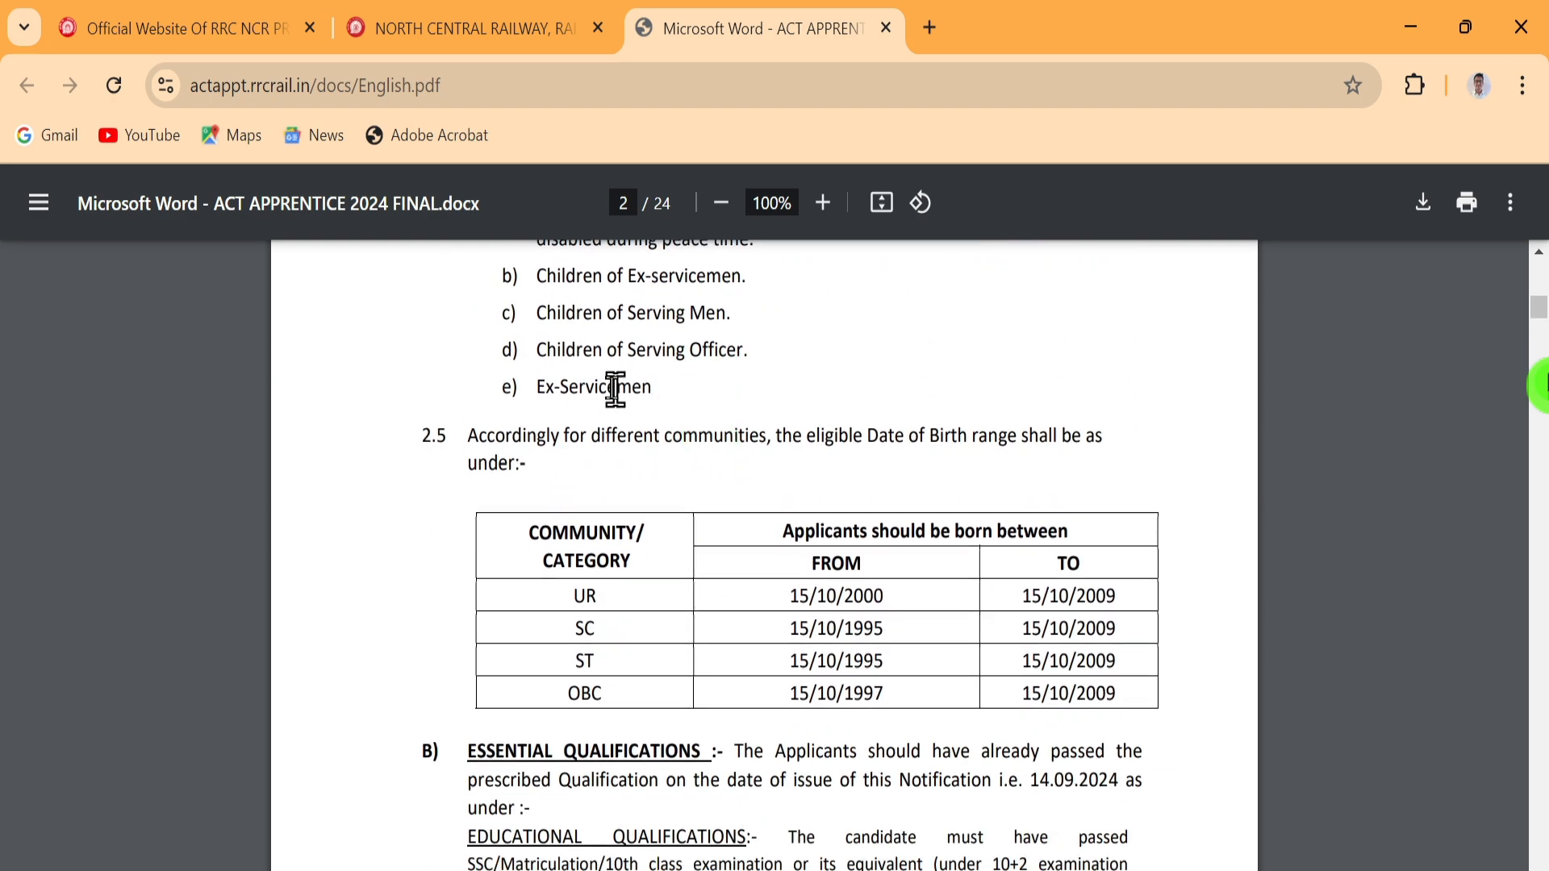
pyautogui.click(886, 483)
pyautogui.click(857, 509)
pyautogui.click(786, 520)
pyautogui.moveTo(790, 599); pyautogui.dragTo(979, 594)
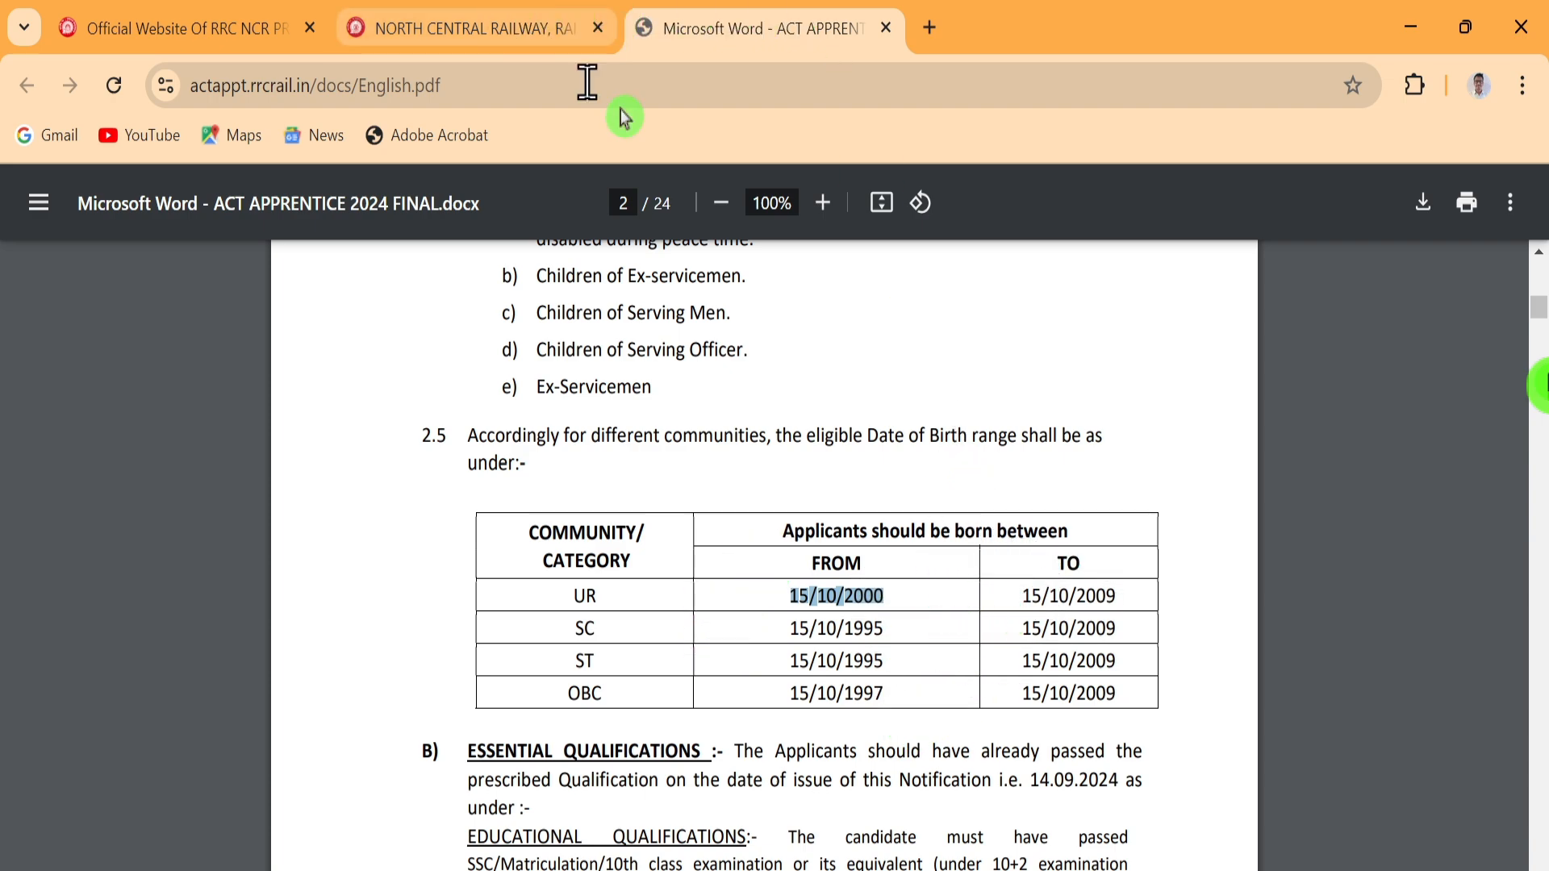
# Highlight the 10th-pass 50% marks, NCVT/SCVT recognition and ITI certificate qualification lines
pyautogui.scroll(-3, 964, 614)
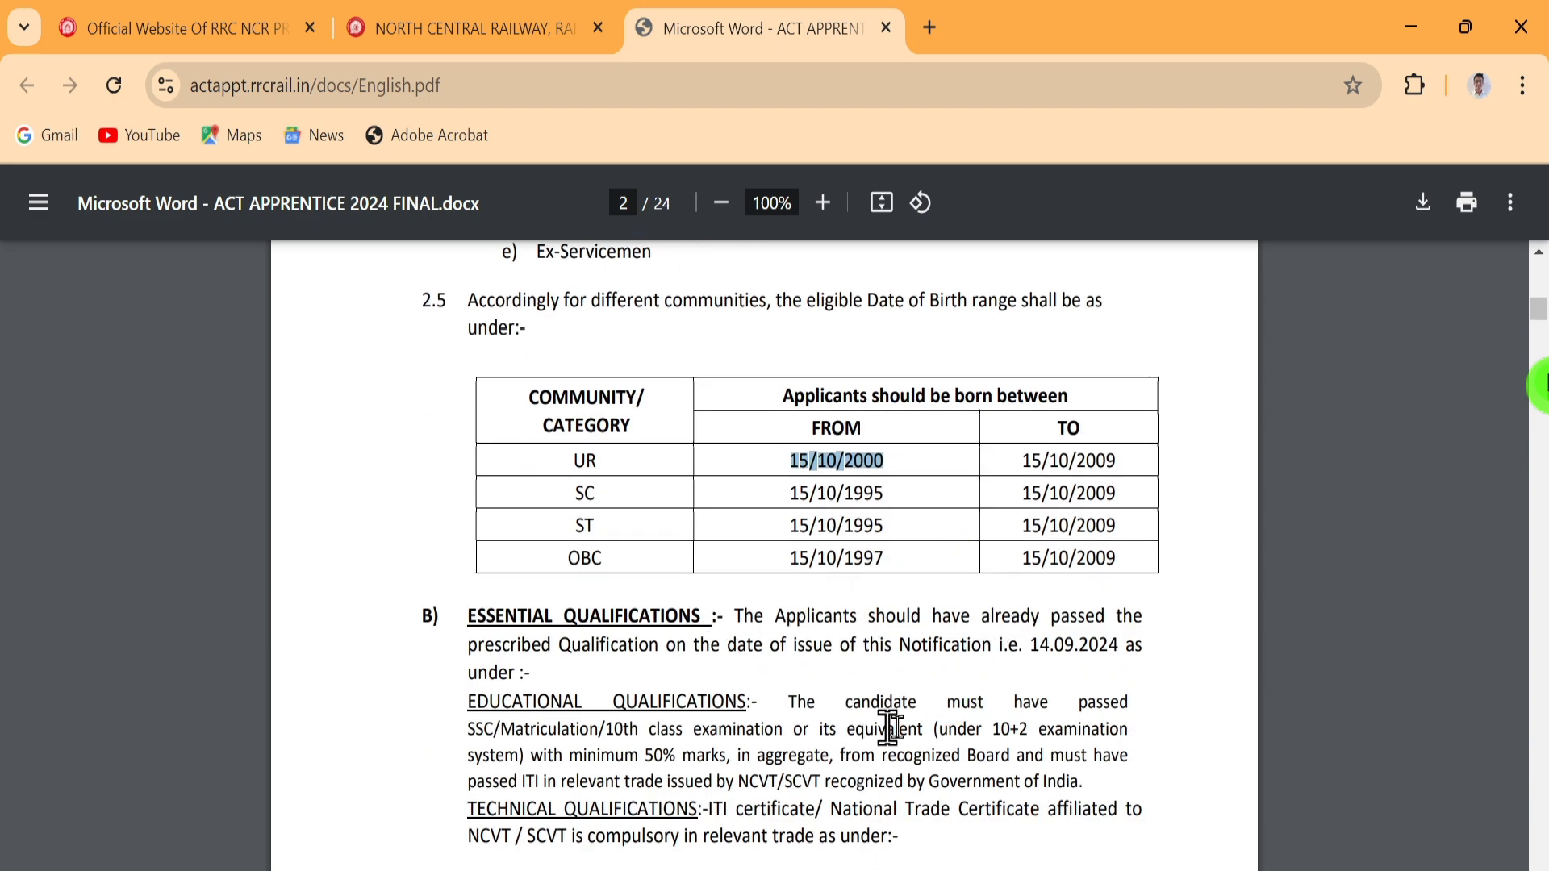
pyautogui.moveTo(959, 730); pyautogui.dragTo(1130, 731)
pyautogui.moveTo(482, 756); pyautogui.dragTo(734, 756)
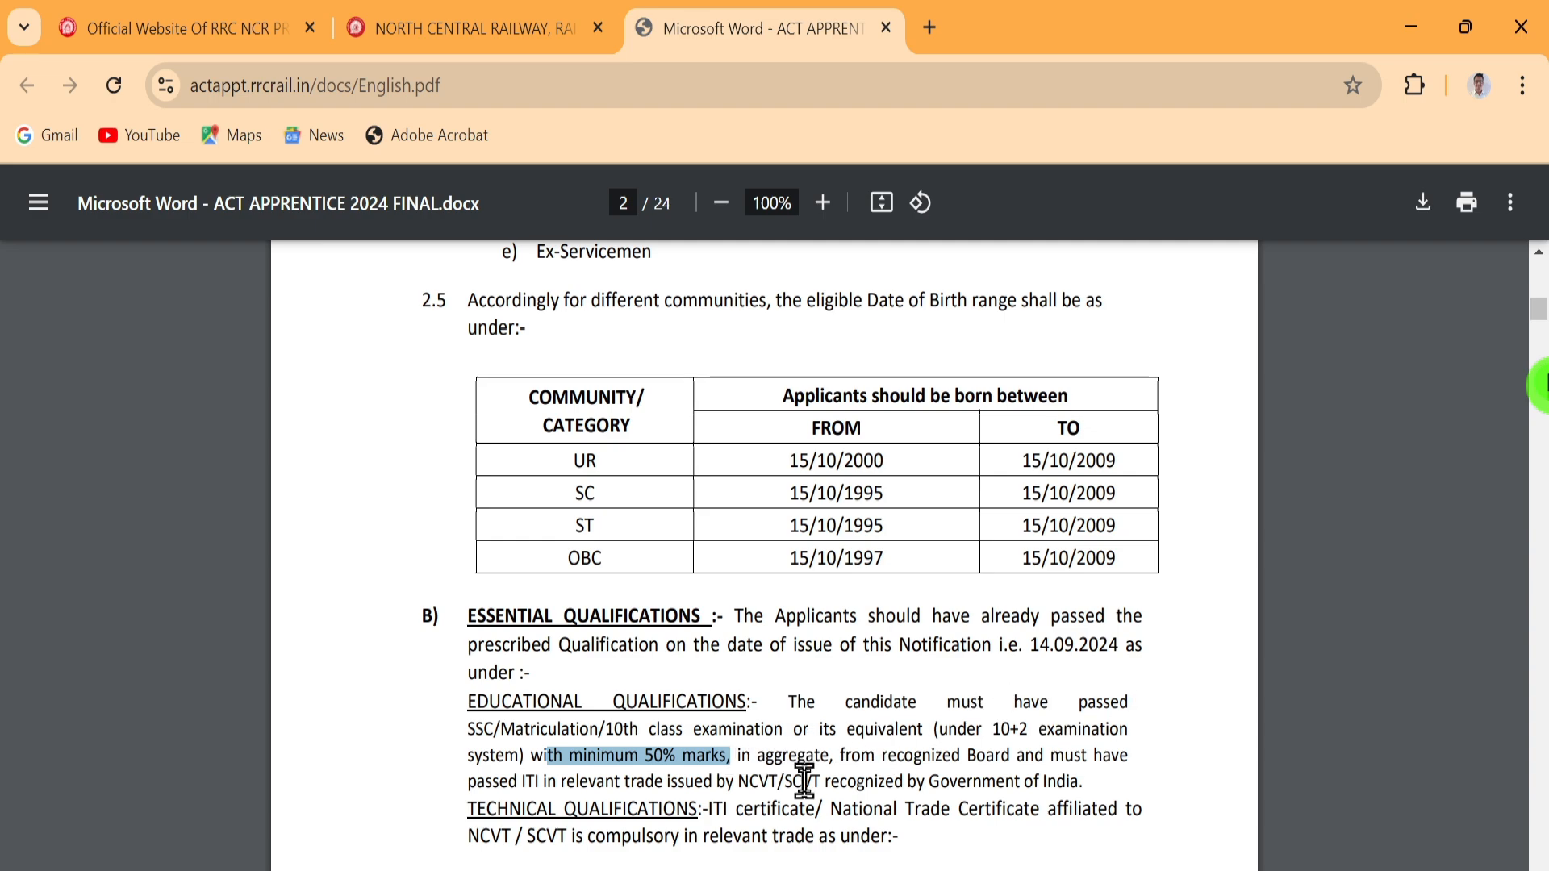
pyautogui.moveTo(741, 781); pyautogui.dragTo(1095, 781)
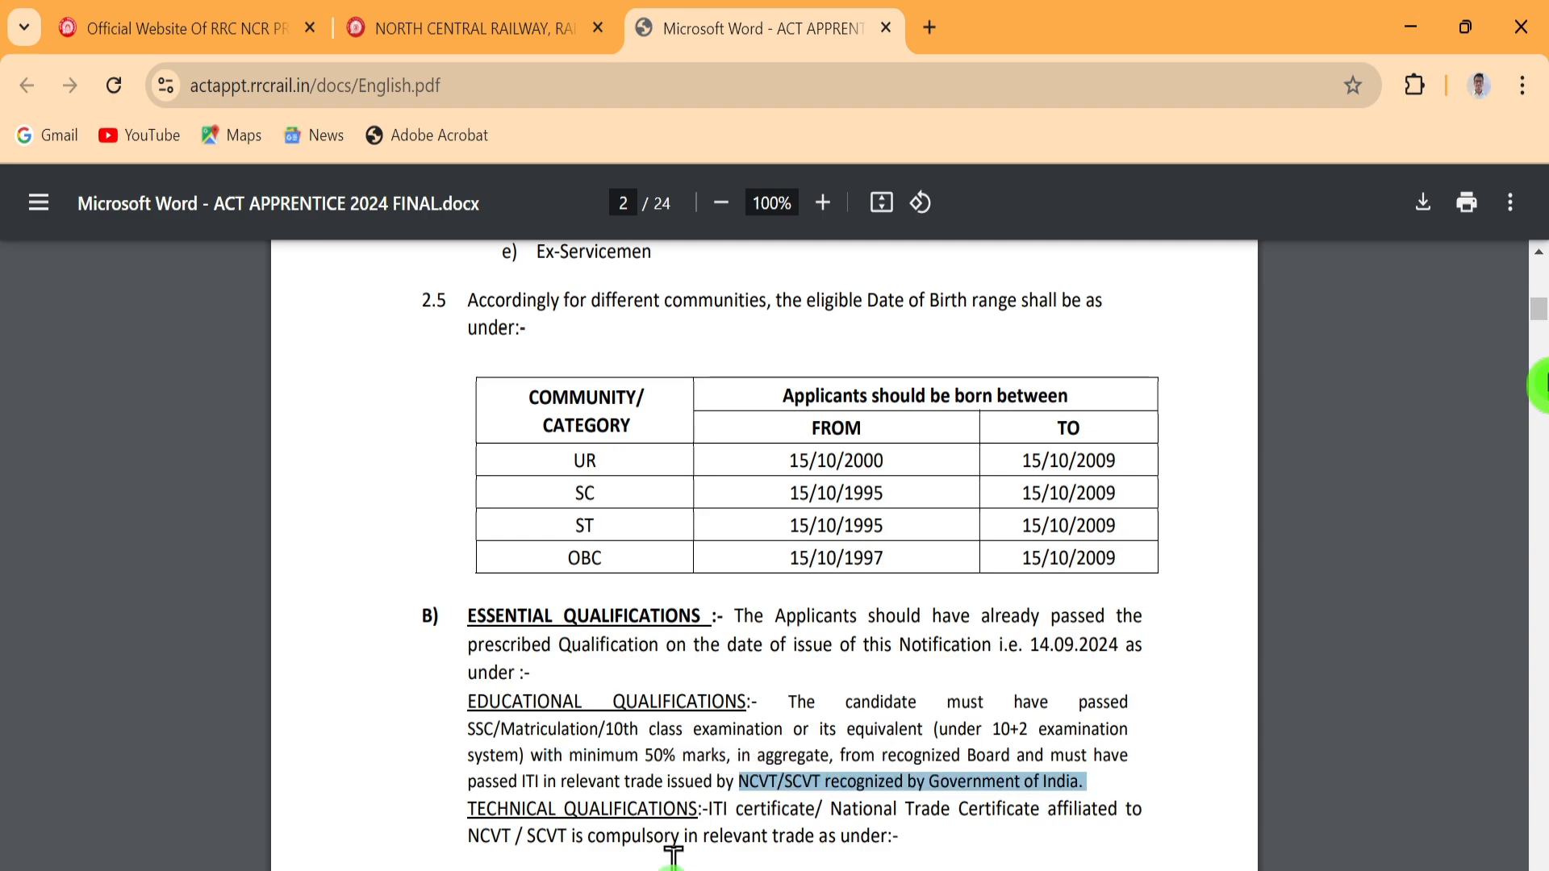
pyautogui.scroll(-3, 848, 553)
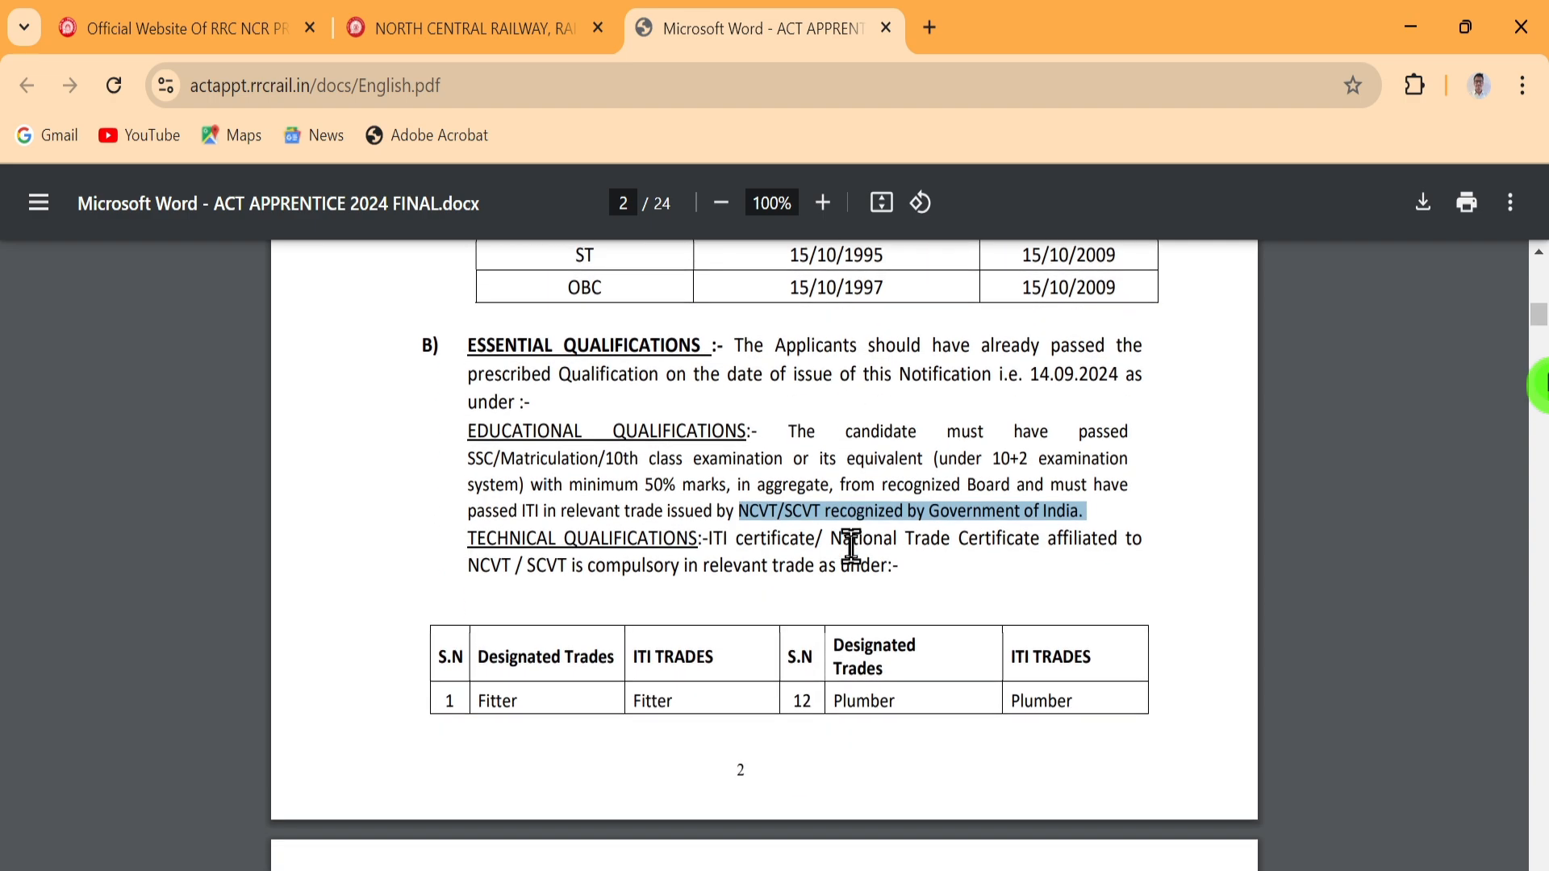
pyautogui.moveTo(459, 533); pyautogui.dragTo(1097, 539)
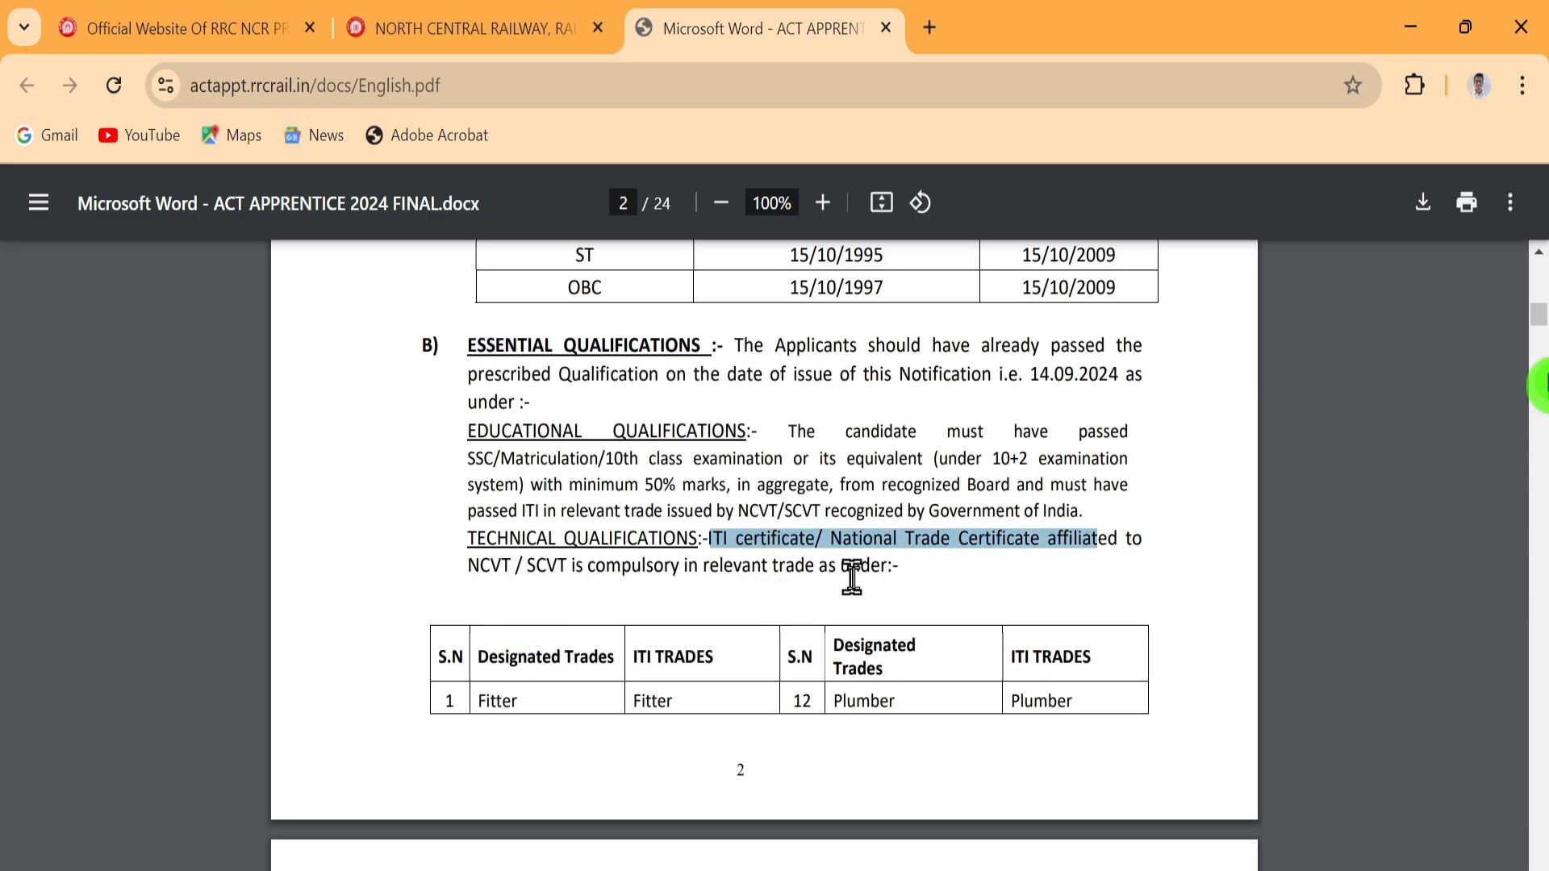
# Scroll to Payment of Fees, dismissing Chrome's popup, and highlight the heading and fee amount
pyautogui.scroll(-5, 594, 440)
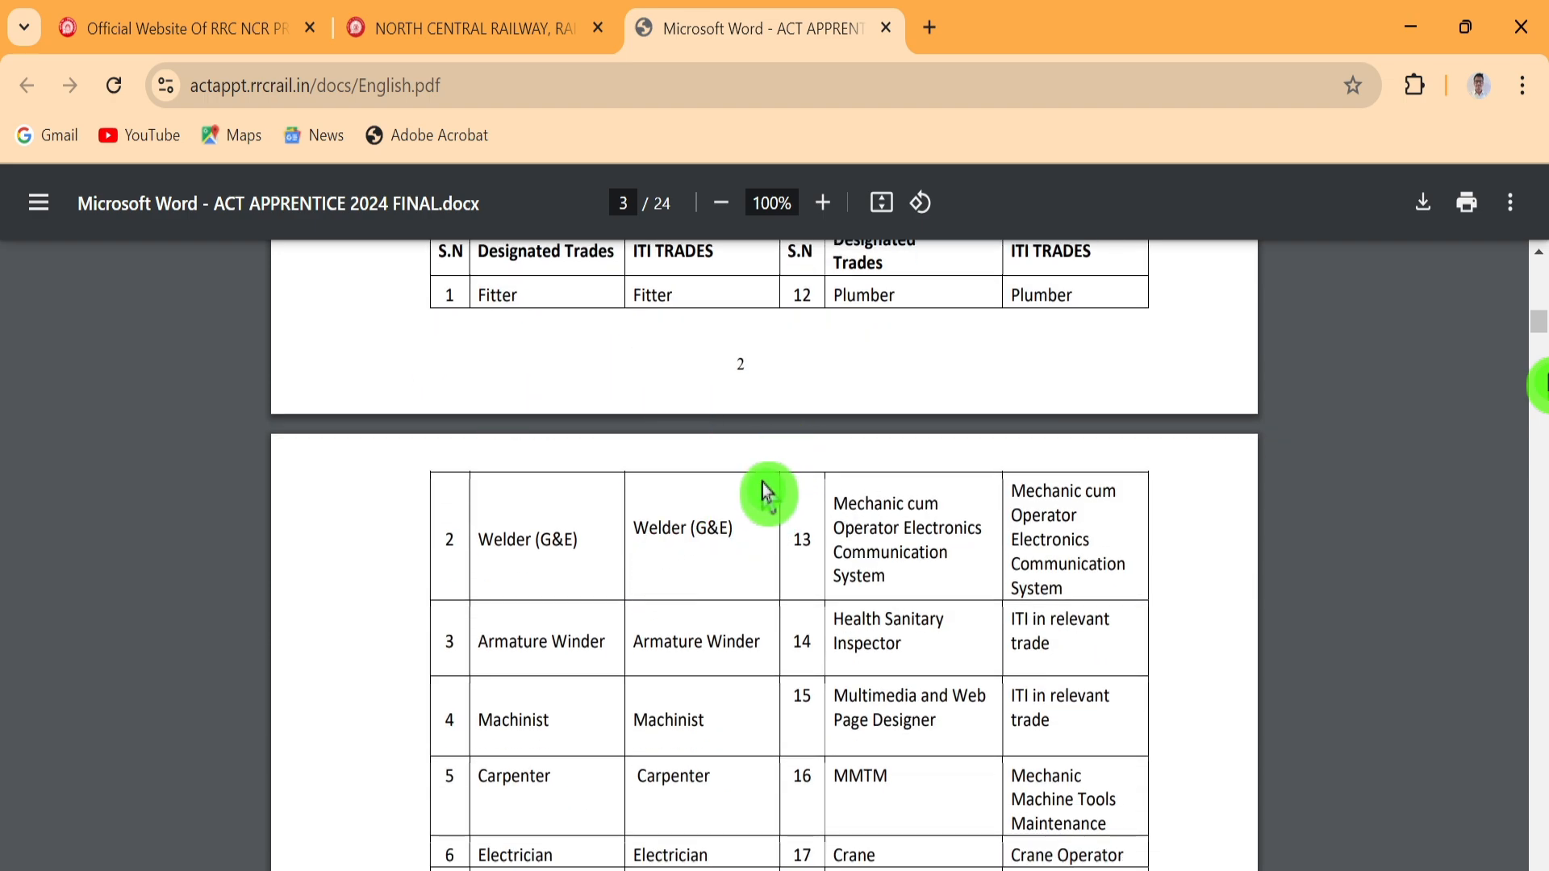
pyautogui.scroll(-2, 765, 499)
pyautogui.scroll(-7, 896, 462)
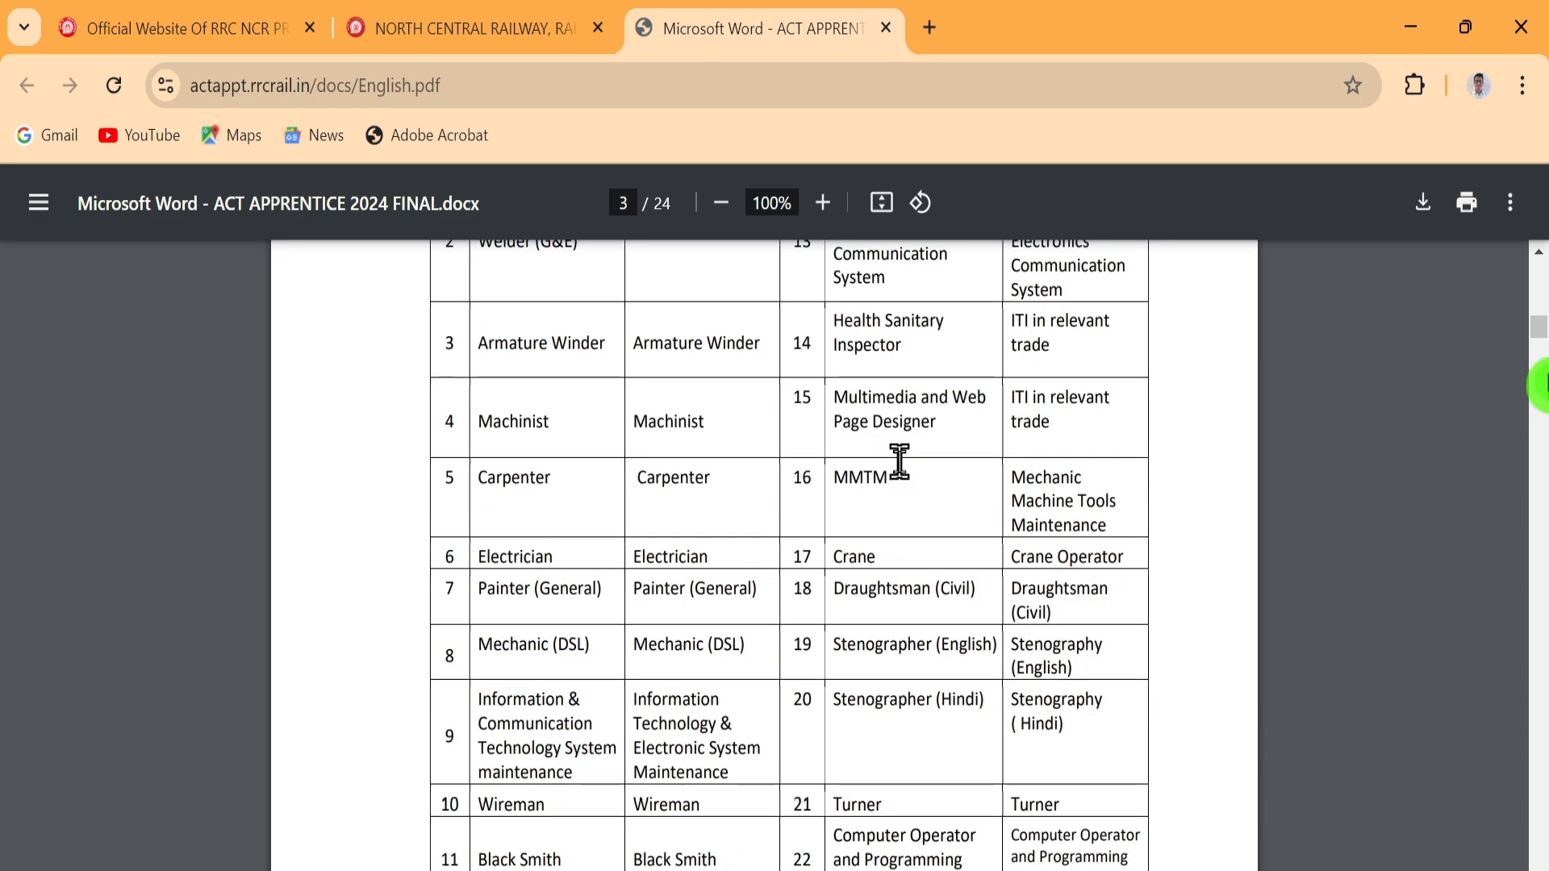
pyautogui.scroll(-3, 899, 462)
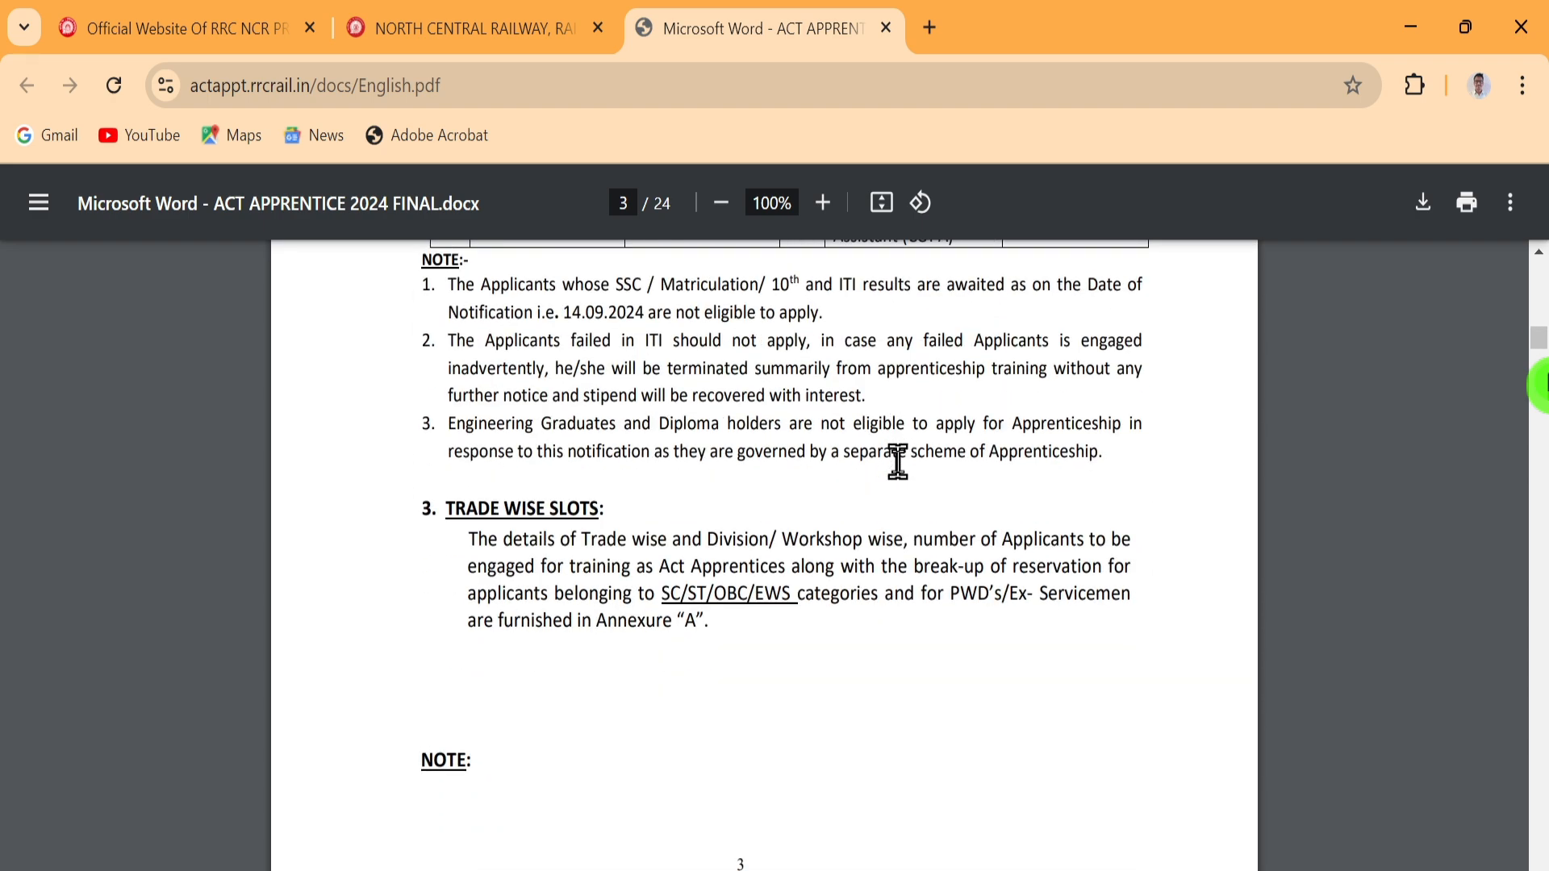
pyautogui.scroll(-8, 896, 461)
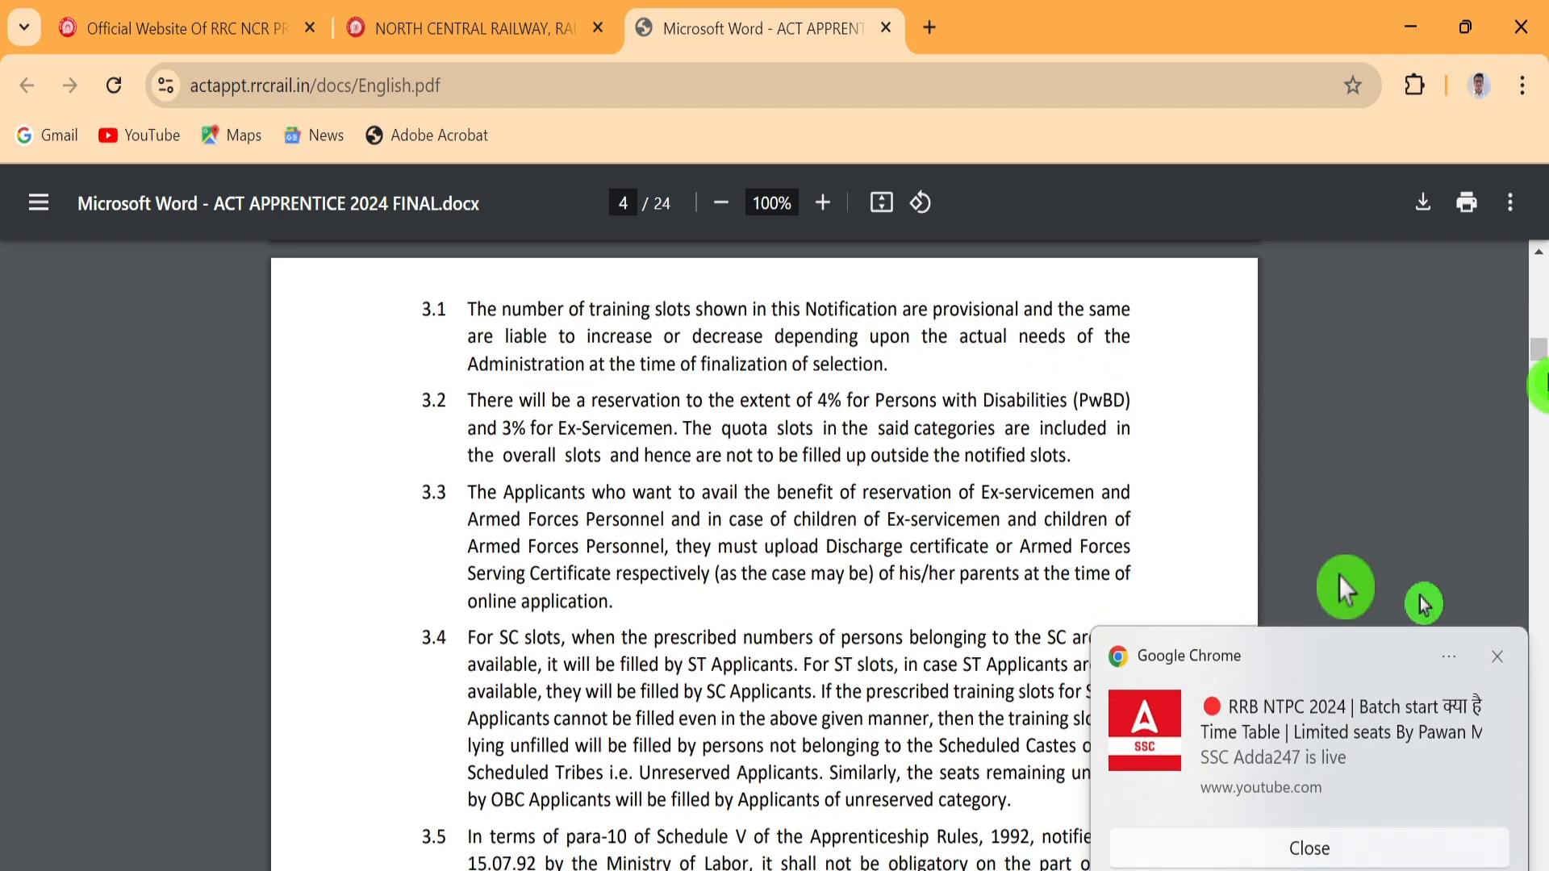
pyautogui.click(1497, 656)
pyautogui.scroll(-2, 926, 583)
pyautogui.scroll(-5, 924, 581)
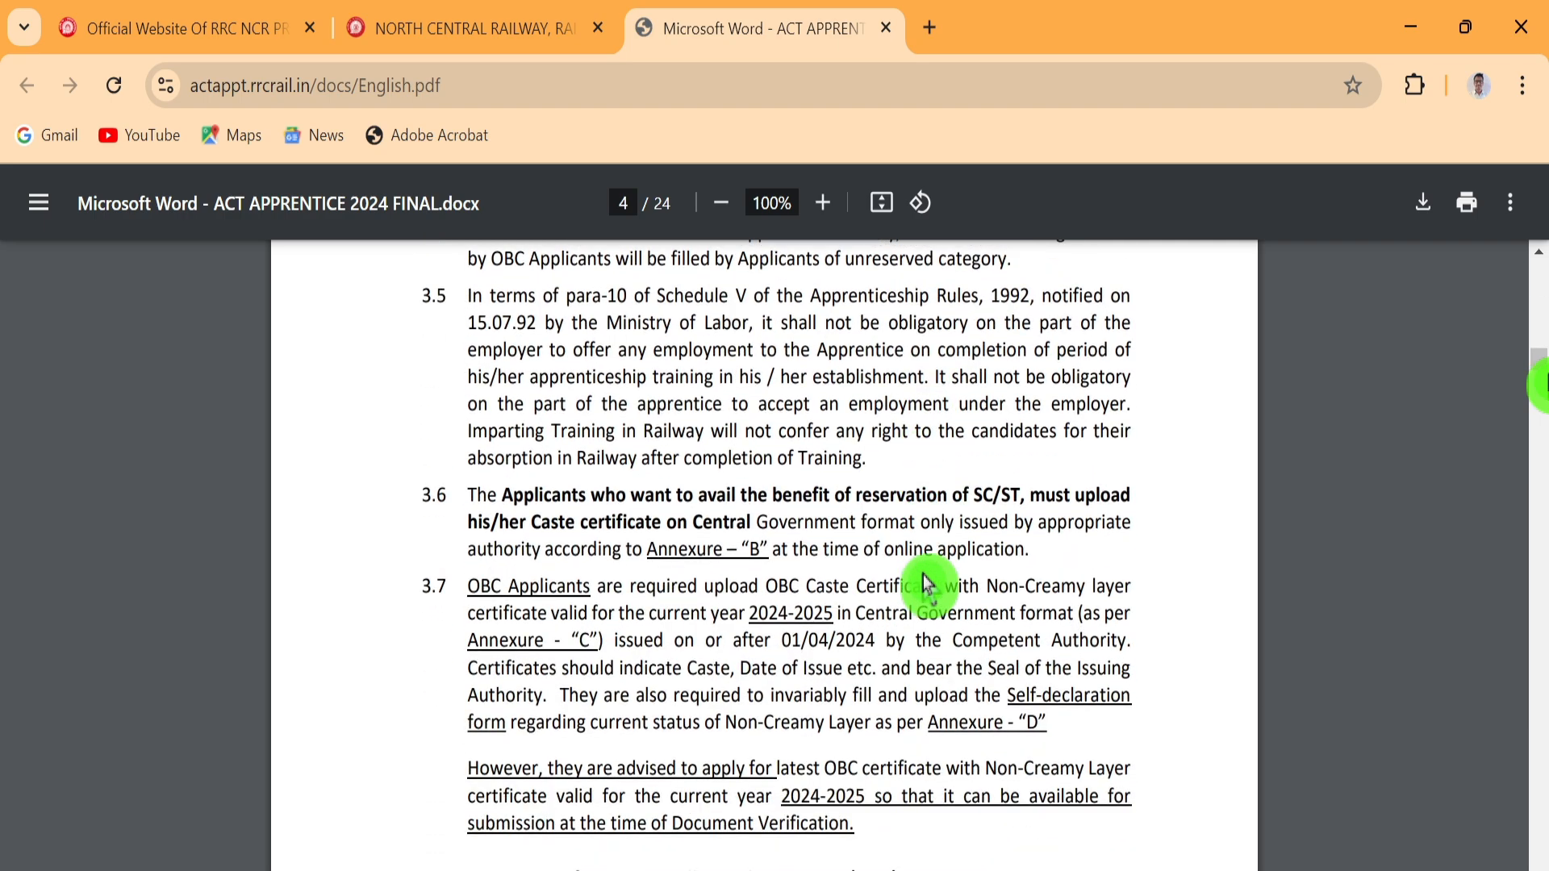
pyautogui.scroll(-3, 925, 581)
pyautogui.scroll(-10, 927, 582)
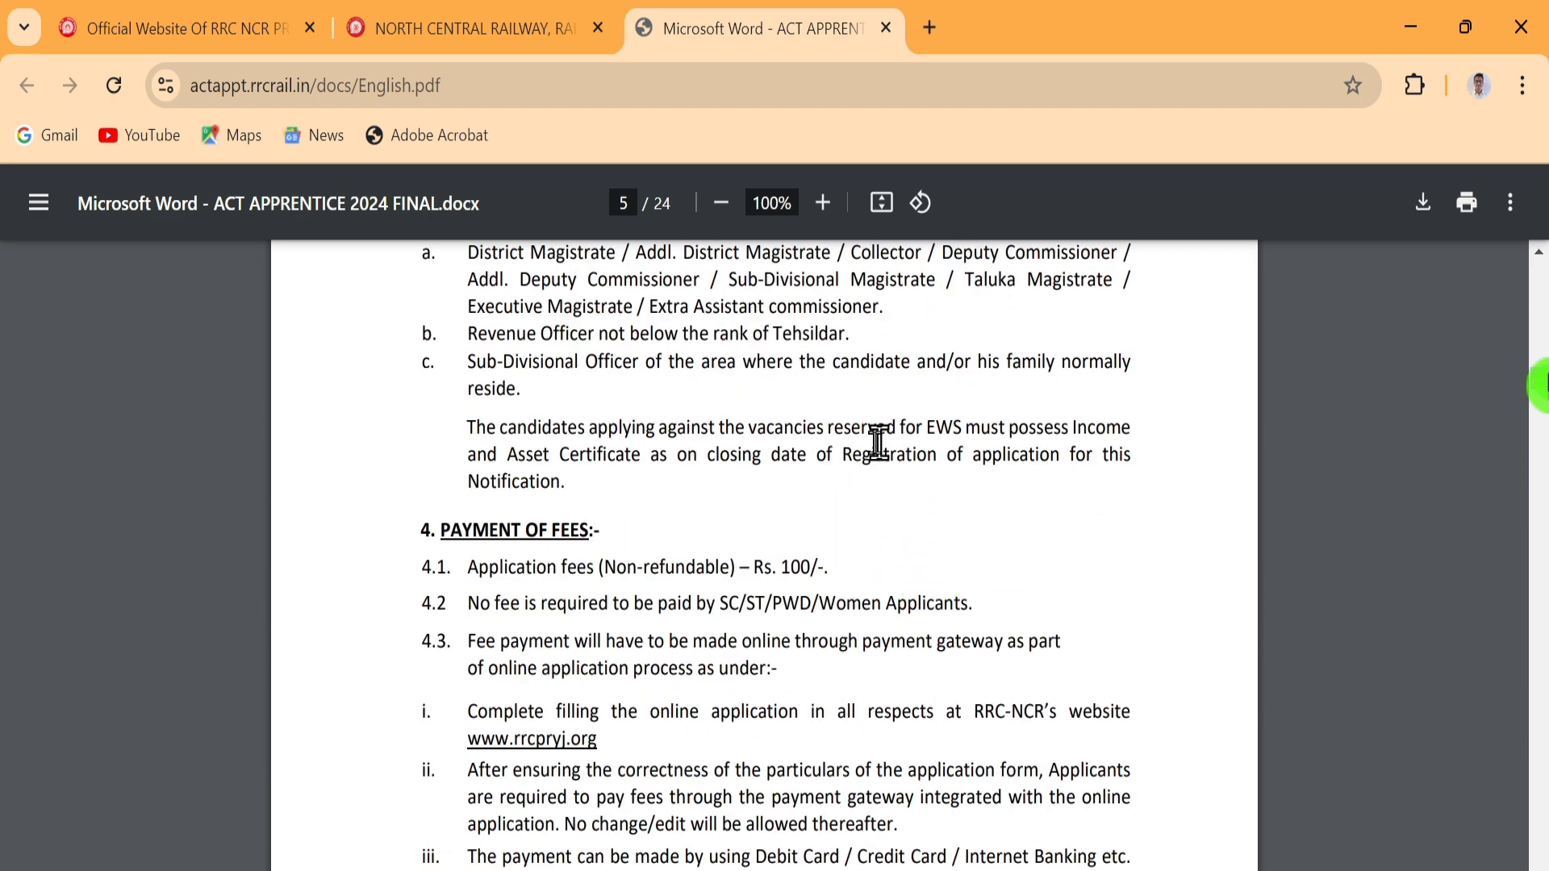
pyautogui.moveTo(443, 531); pyautogui.dragTo(597, 543)
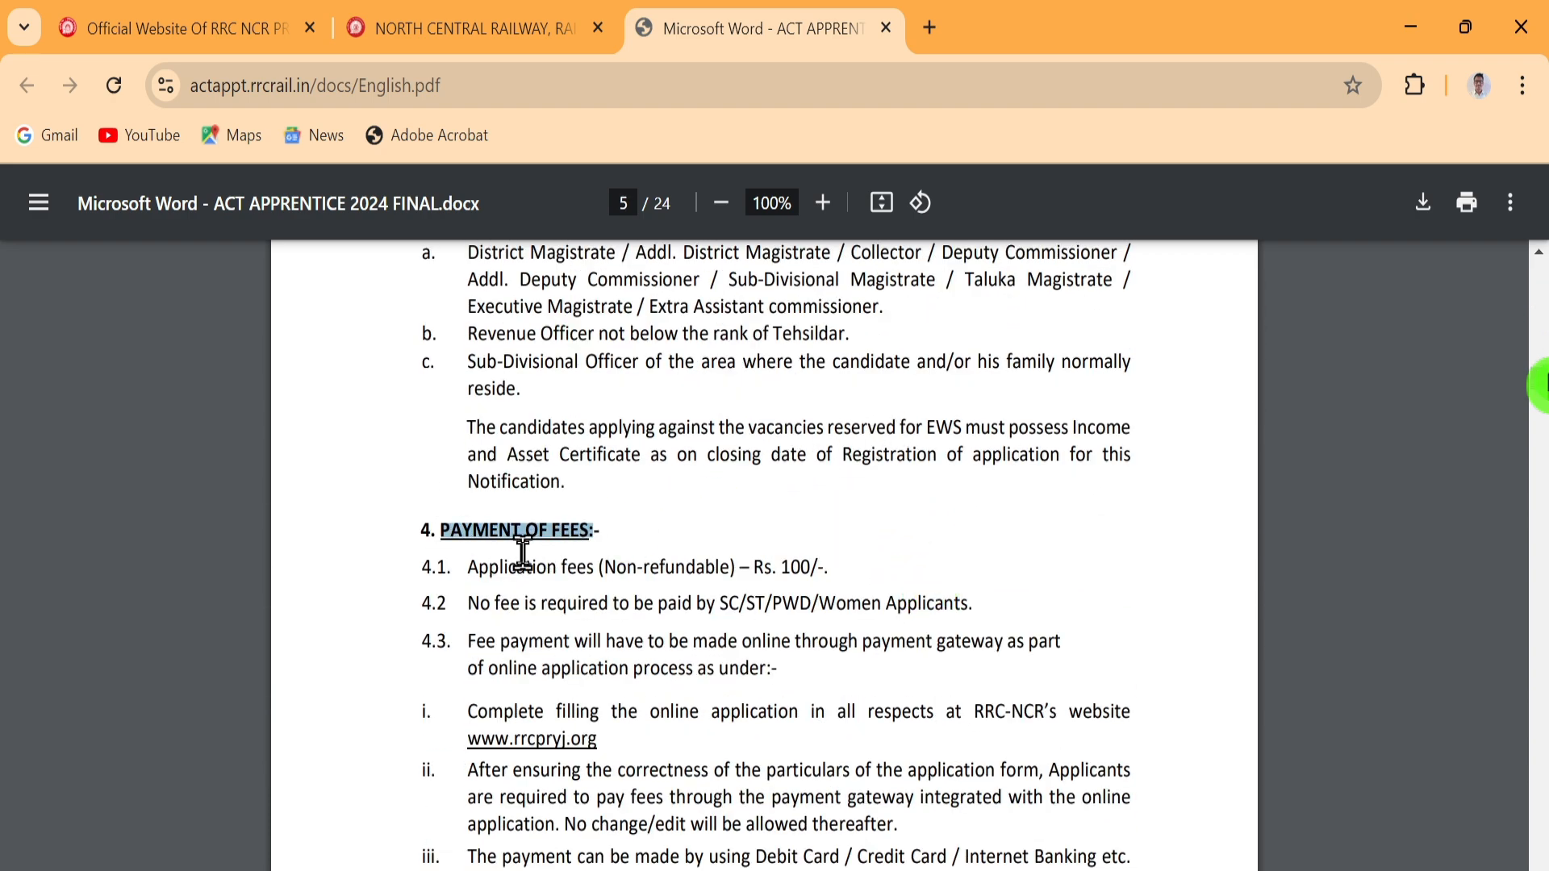
pyautogui.moveTo(780, 567); pyautogui.dragTo(800, 569)
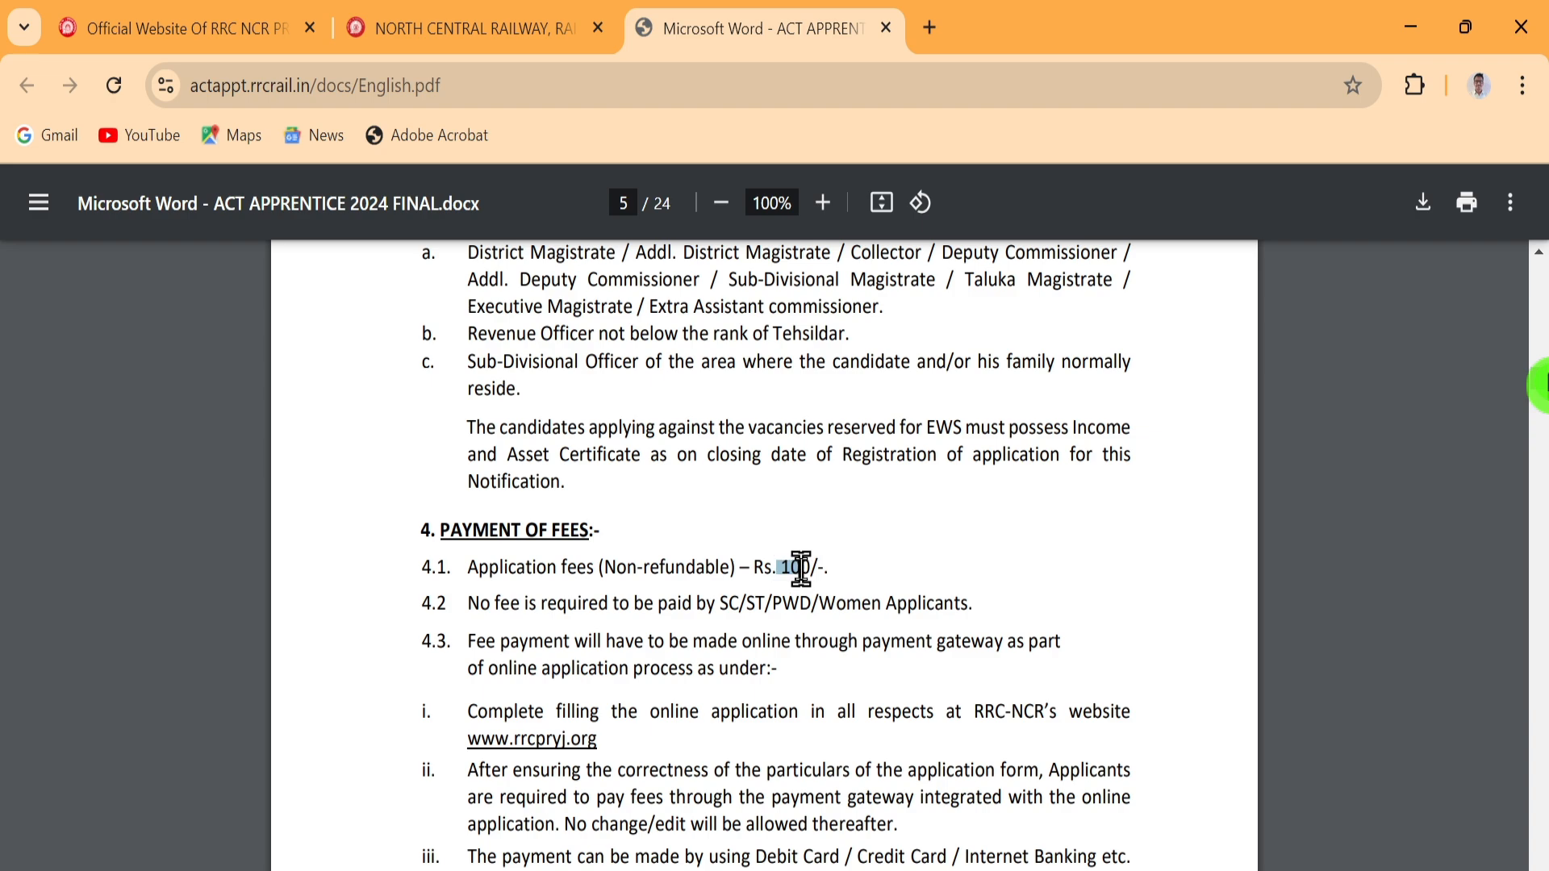
# Scroll through sections 5–9 to page 9's Documents to be Uploaded list (50–200 kb PDFs)
pyautogui.scroll(-8, 807, 565)
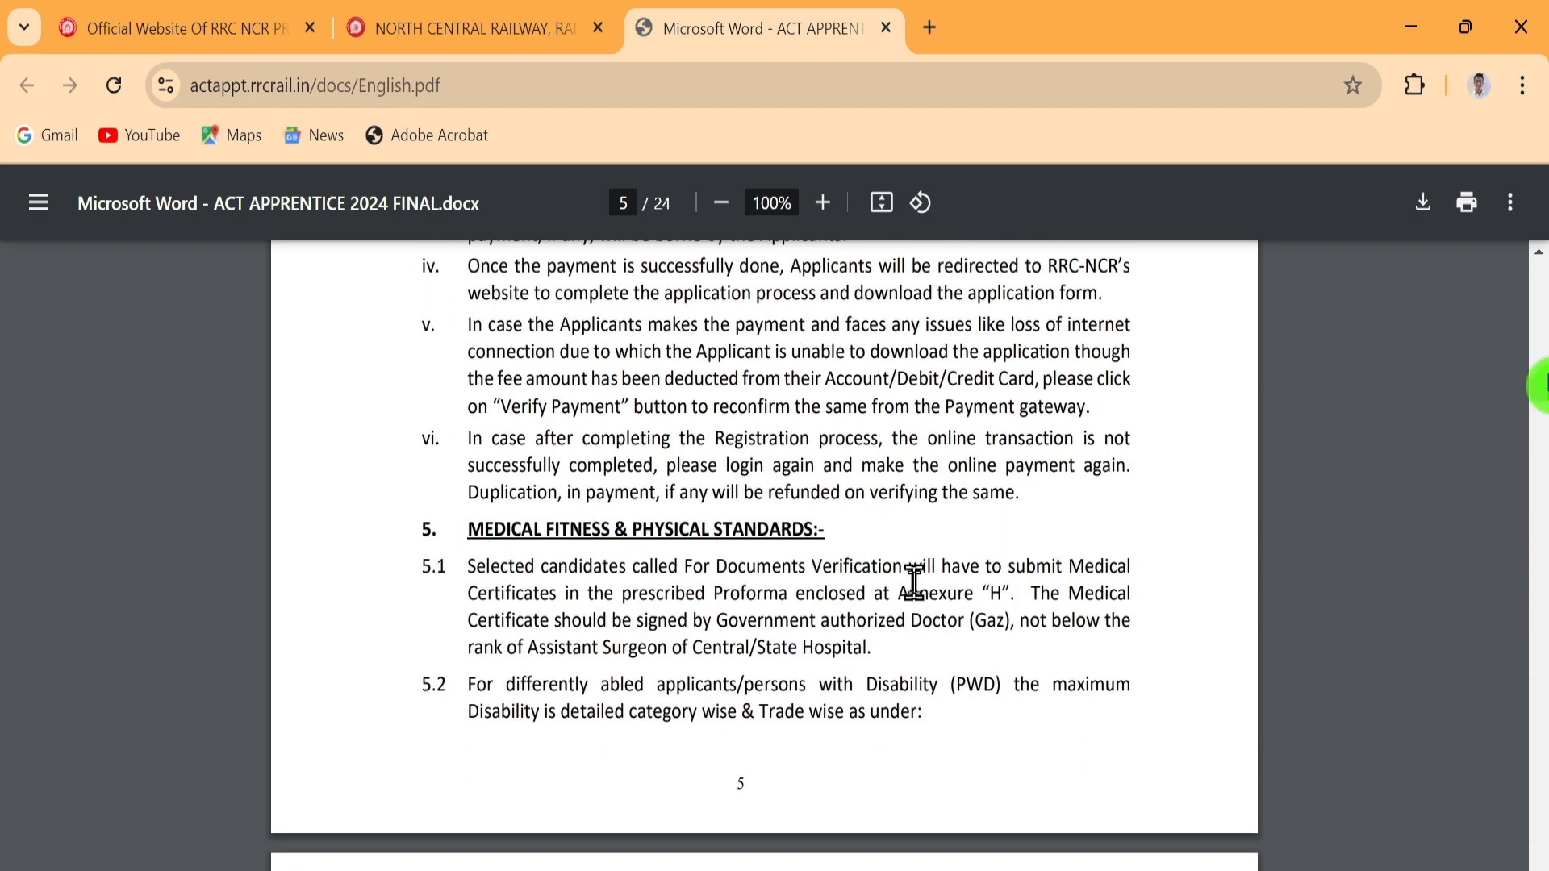
pyautogui.scroll(-5, 913, 582)
pyautogui.scroll(-8, 910, 561)
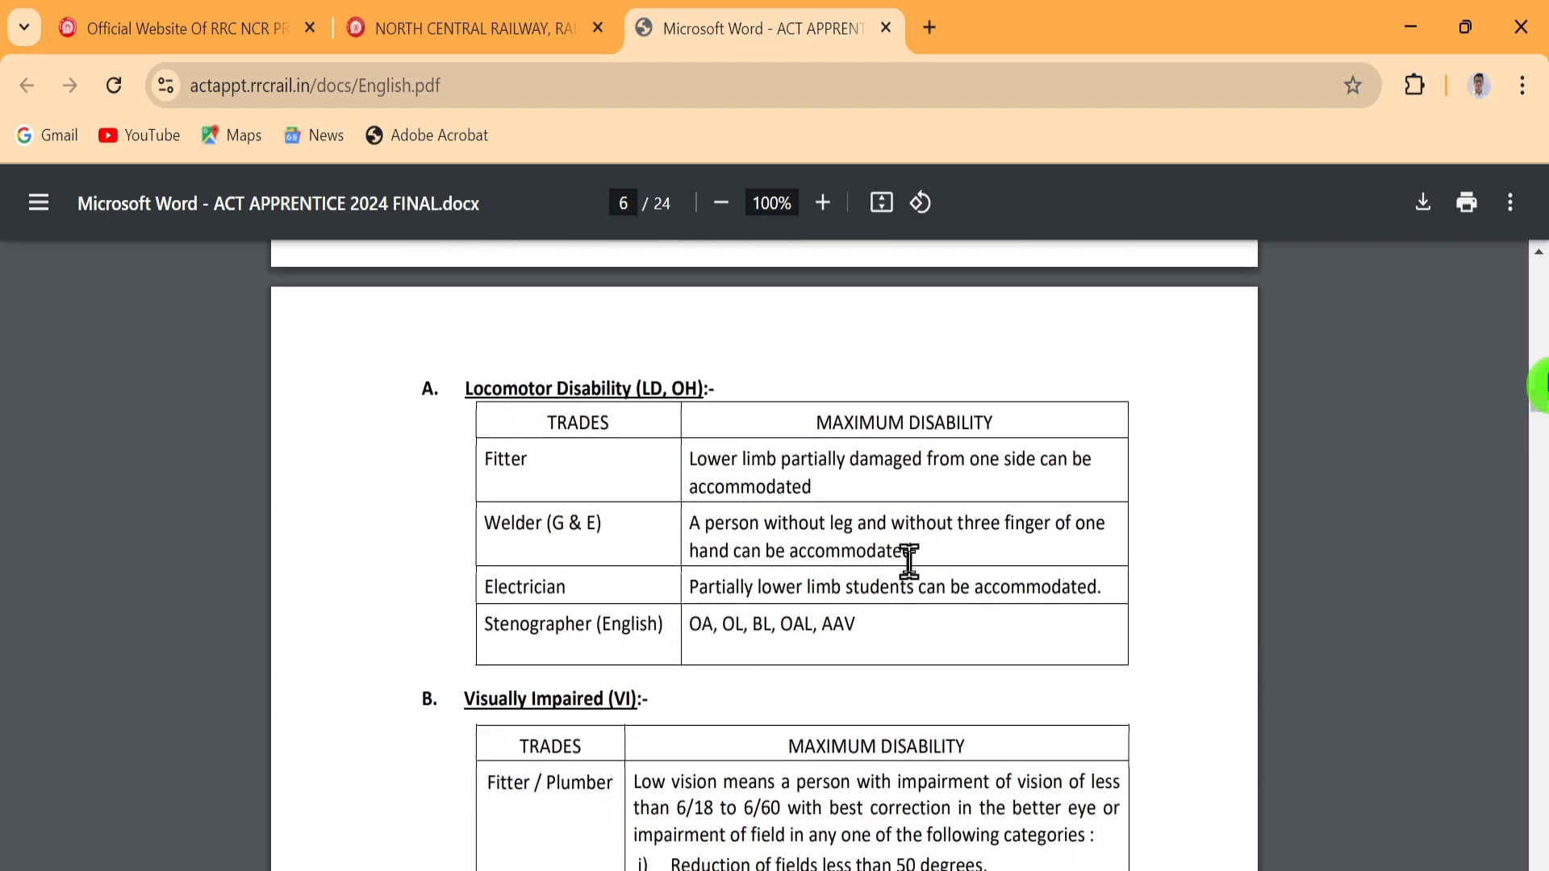
pyautogui.scroll(-9, 909, 562)
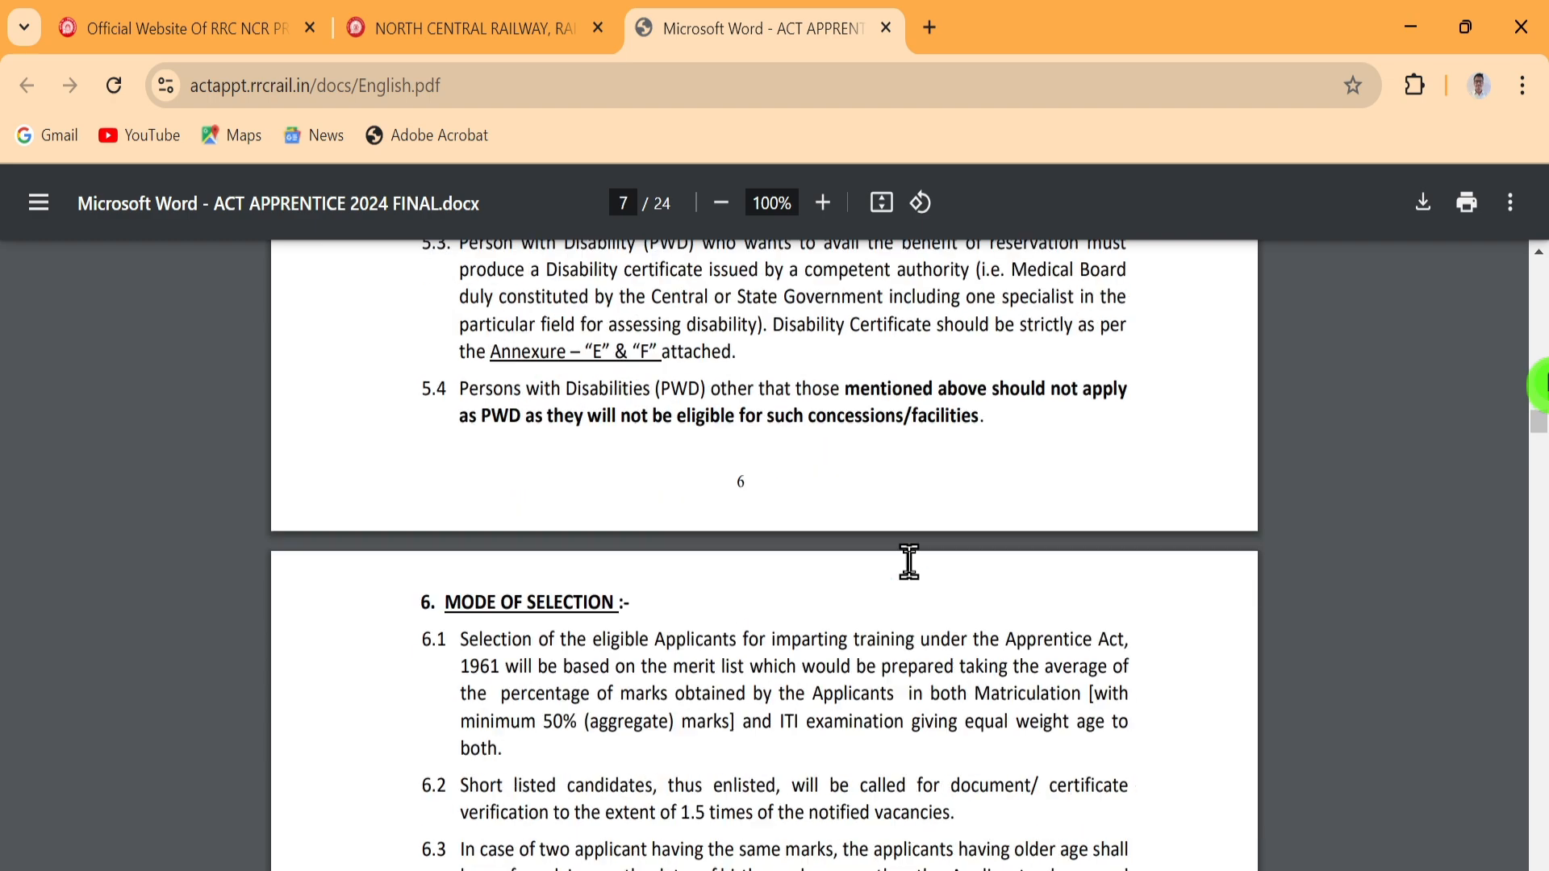
pyautogui.scroll(3, 909, 563)
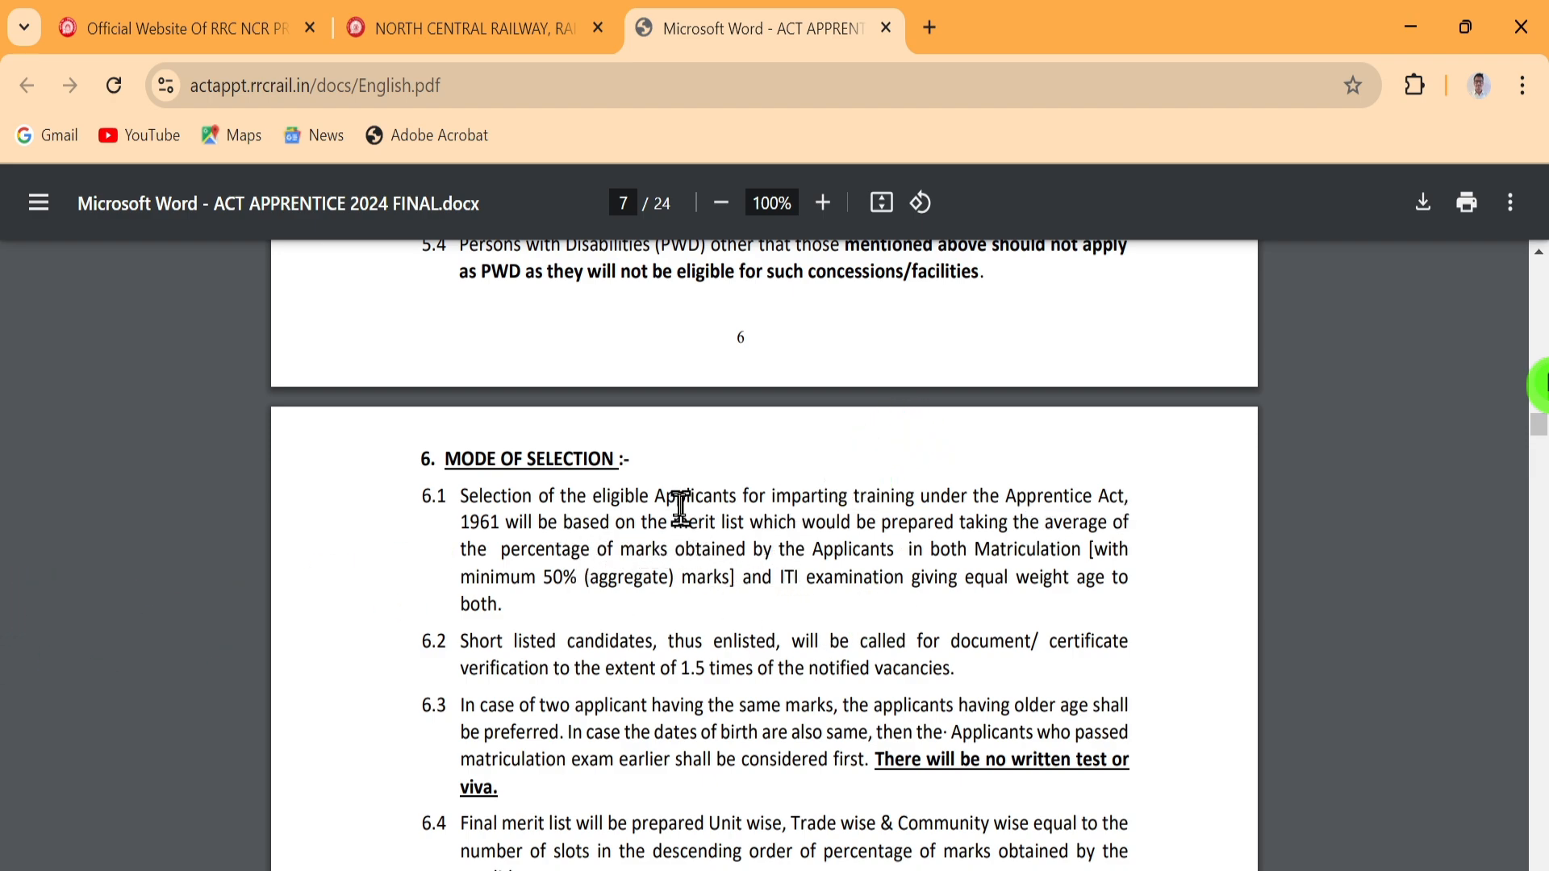
pyautogui.scroll(-6, 682, 521)
pyautogui.scroll(-15, 720, 476)
pyautogui.scroll(-3, 719, 476)
pyautogui.scroll(3, 720, 476)
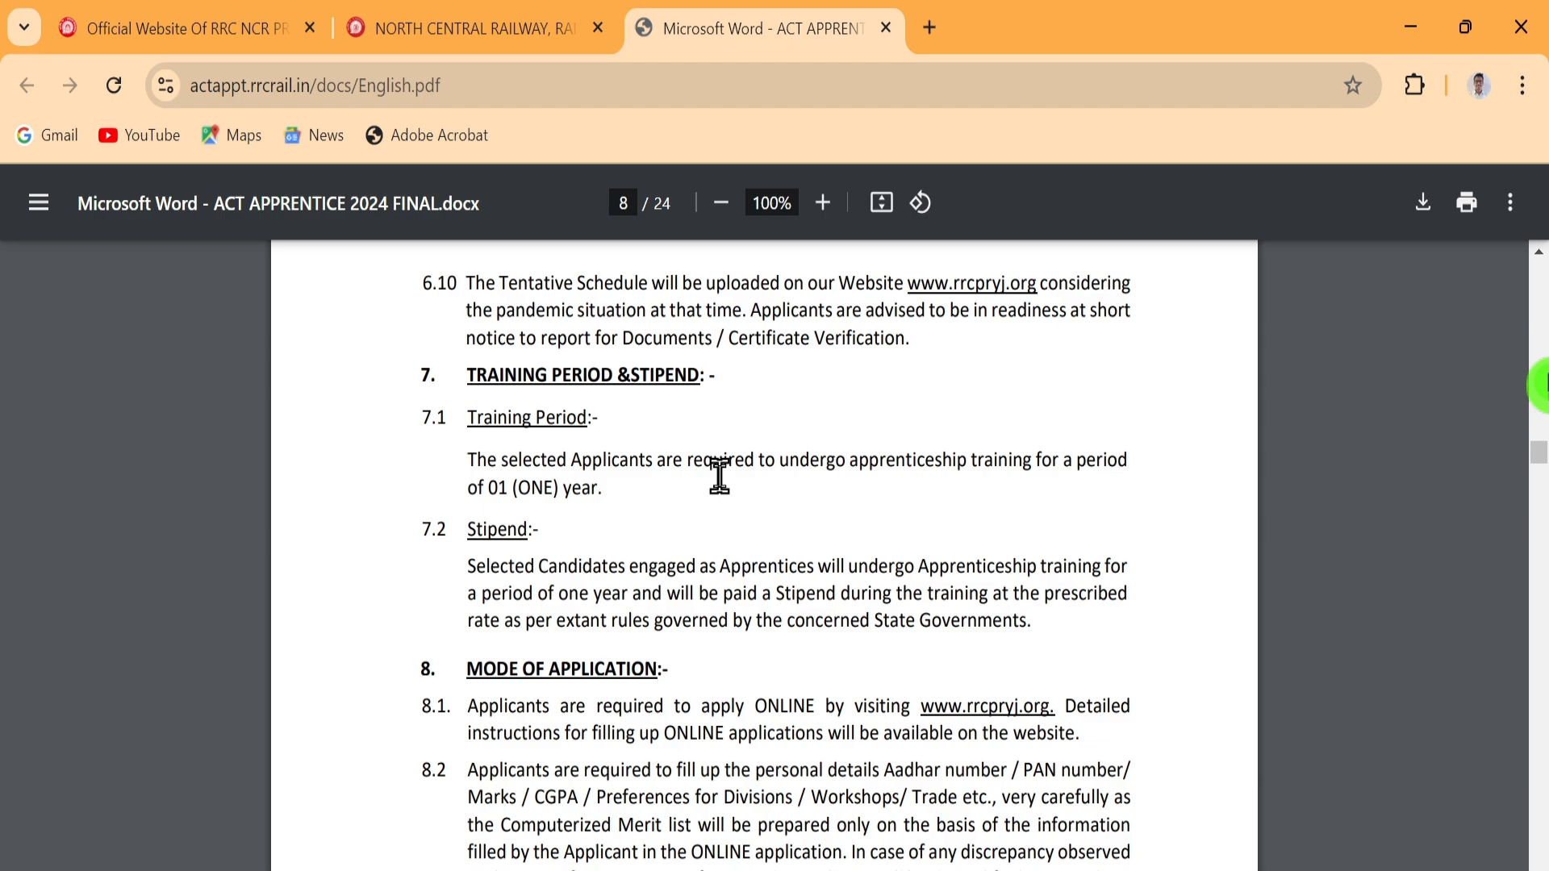
pyautogui.scroll(-2, 720, 476)
pyautogui.scroll(-20, 720, 476)
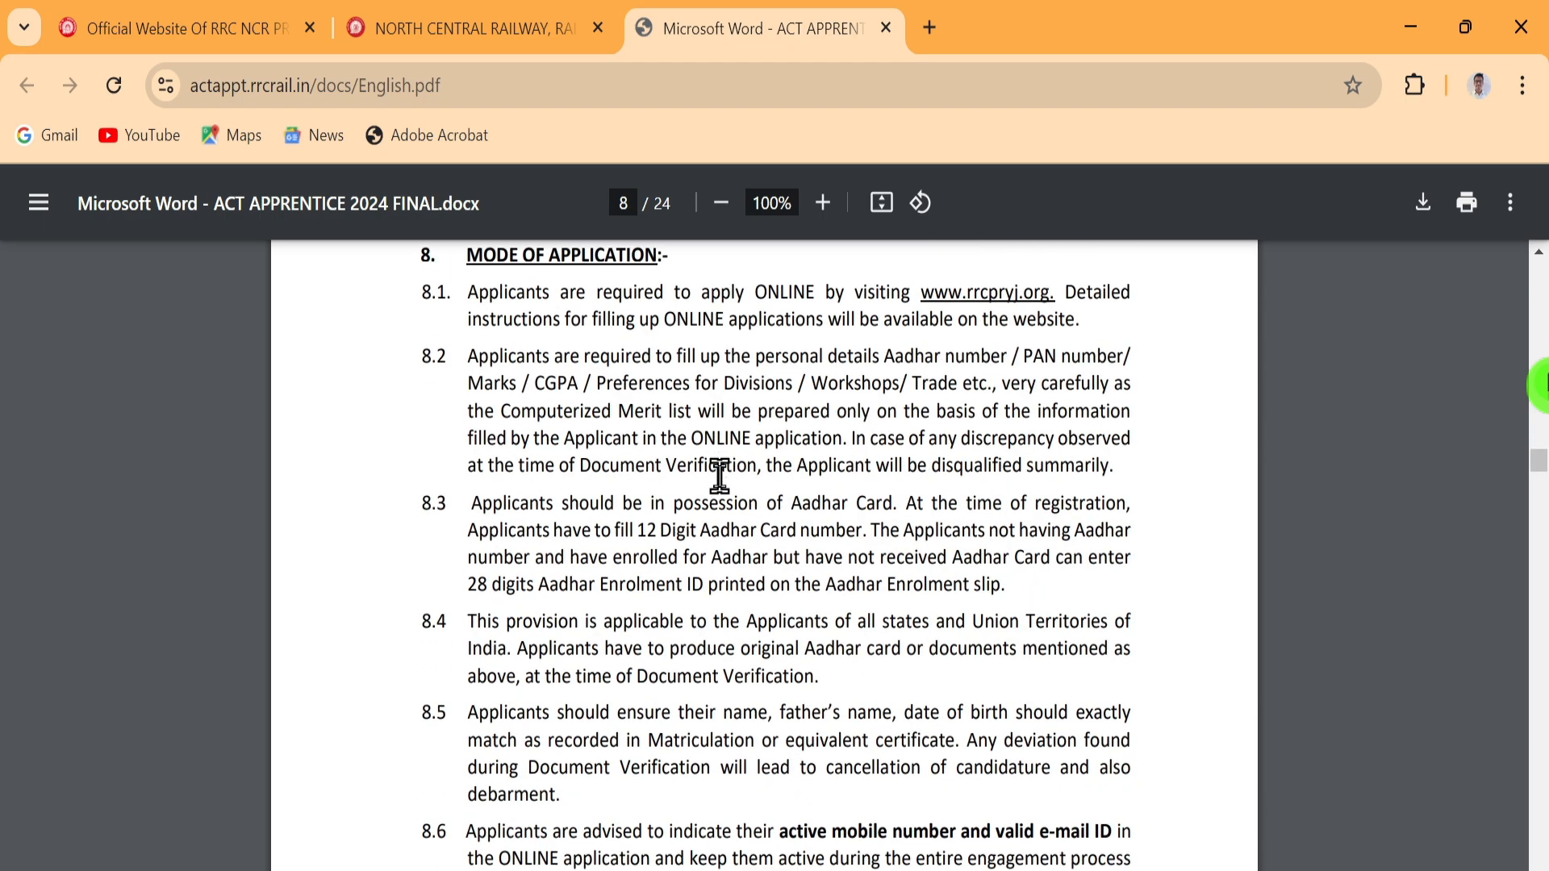
pyautogui.scroll(-5, 720, 476)
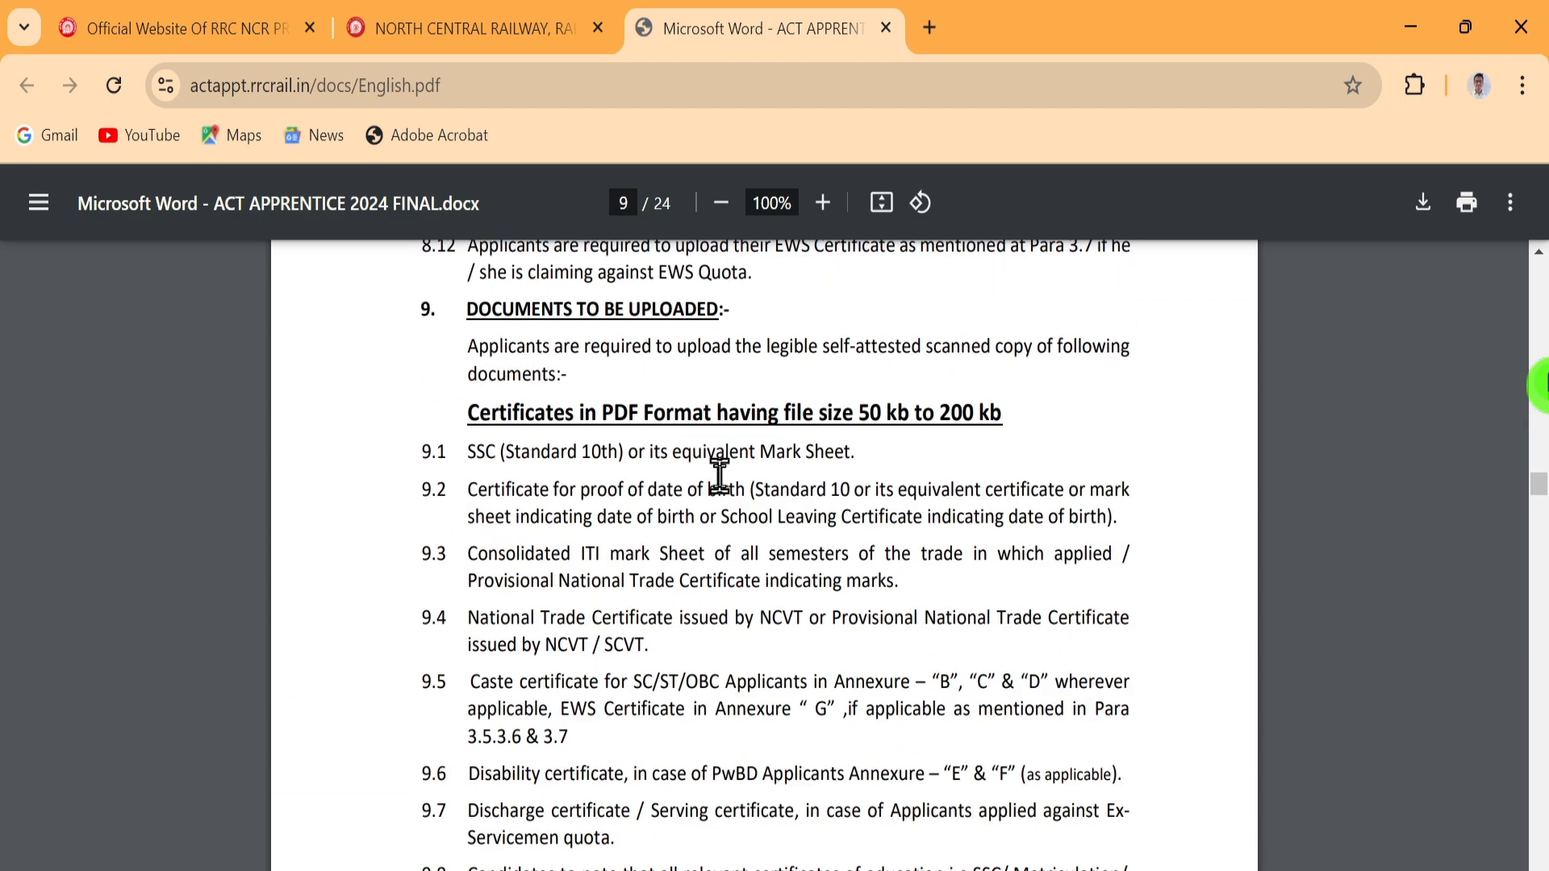
pyautogui.scroll(10, 720, 476)
# Return to the apprentice portal tab and open the Step-1 New Registration form
pyautogui.click(448, 28)
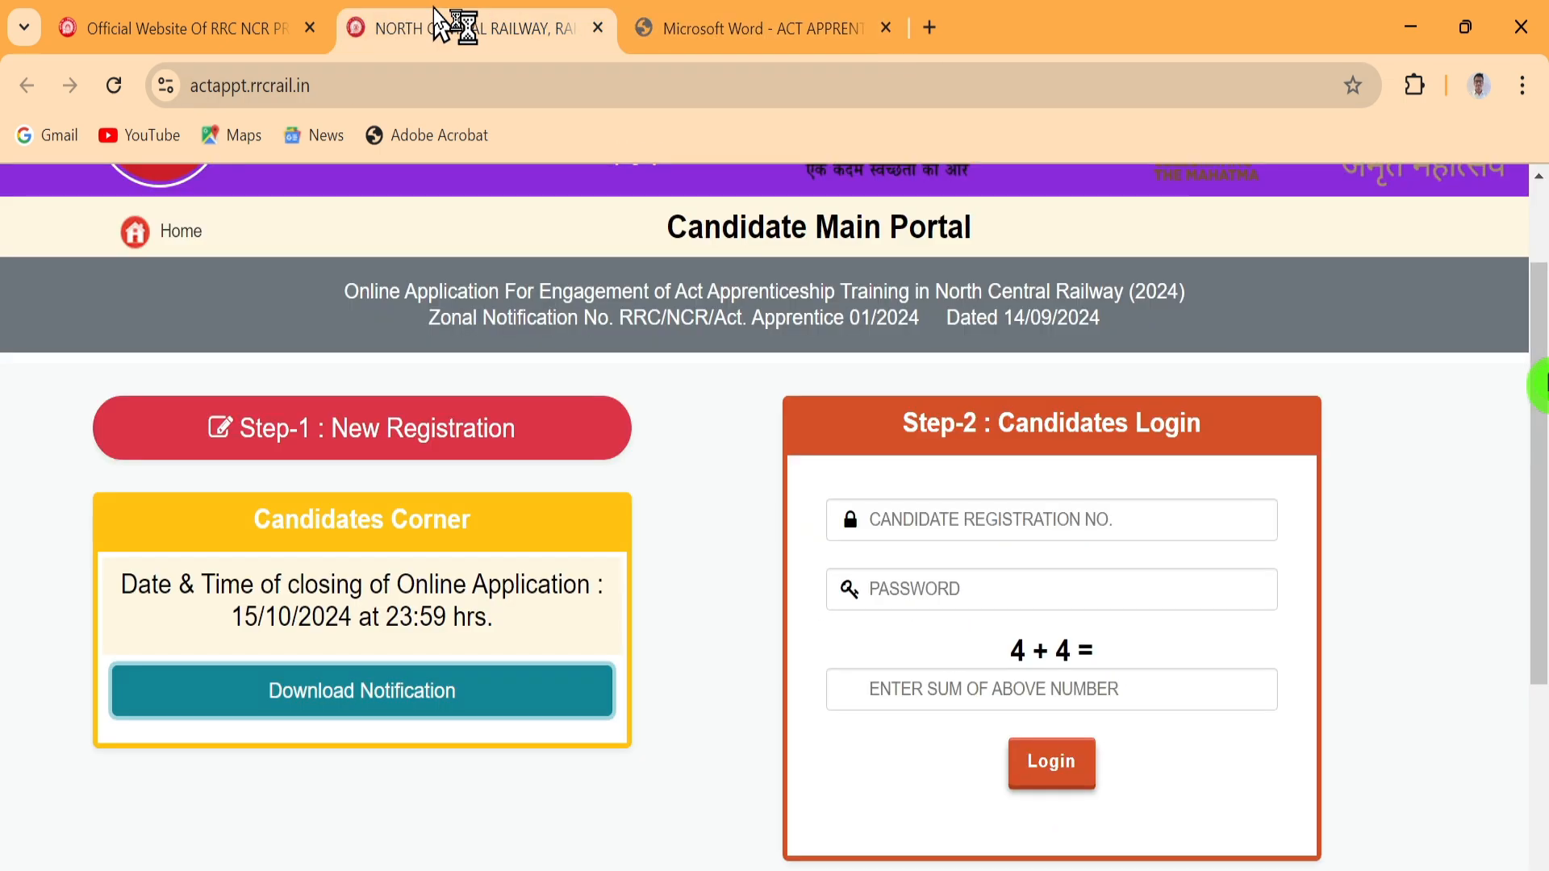
pyautogui.click(925, 525)
pyautogui.click(932, 587)
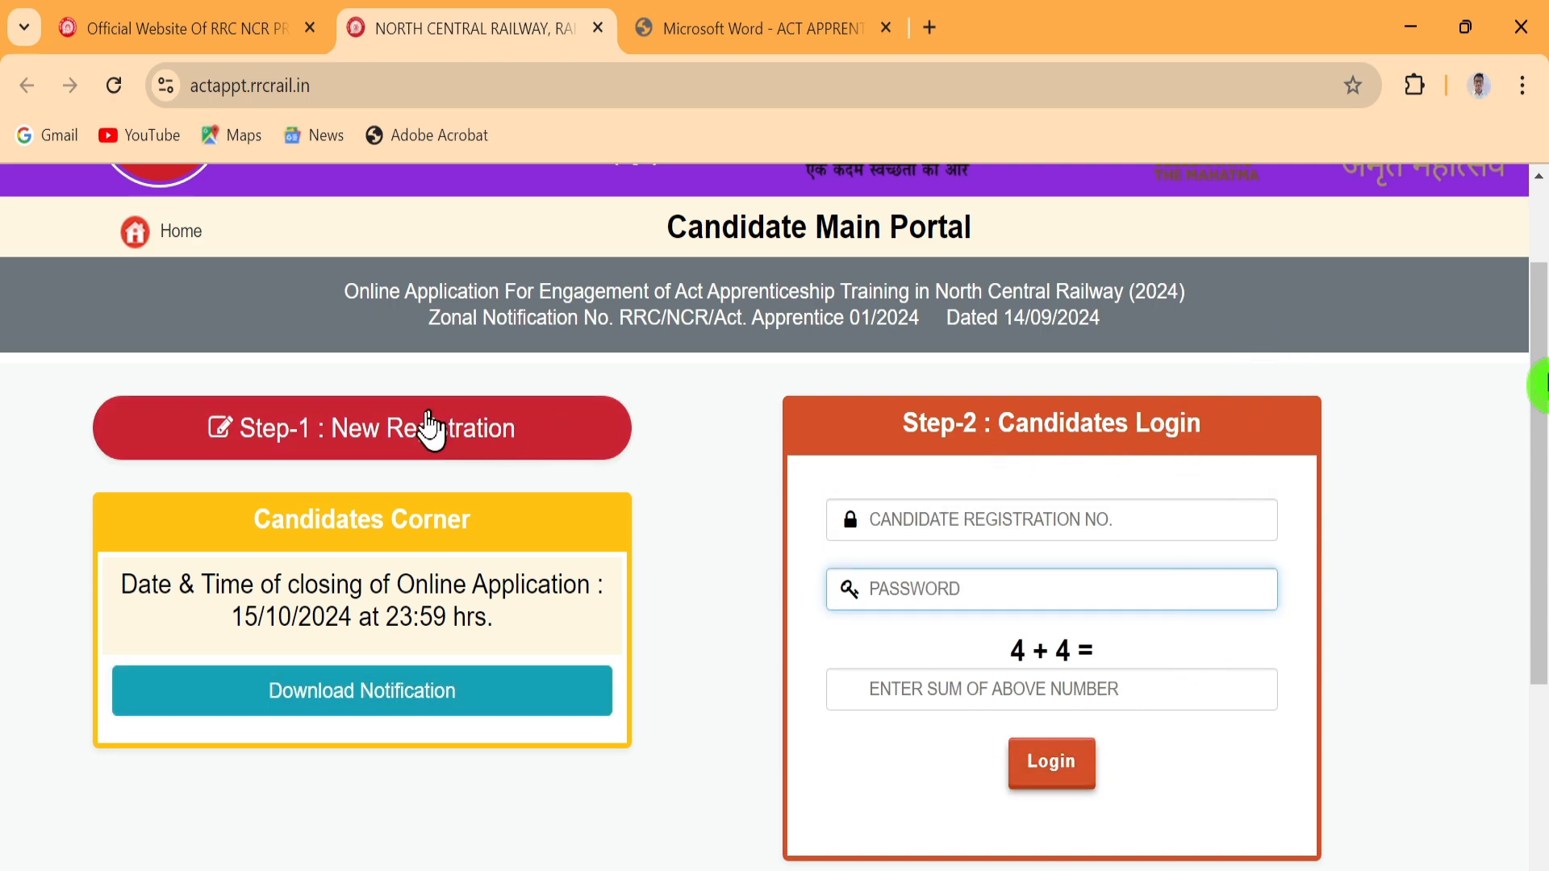
pyautogui.click(415, 428)
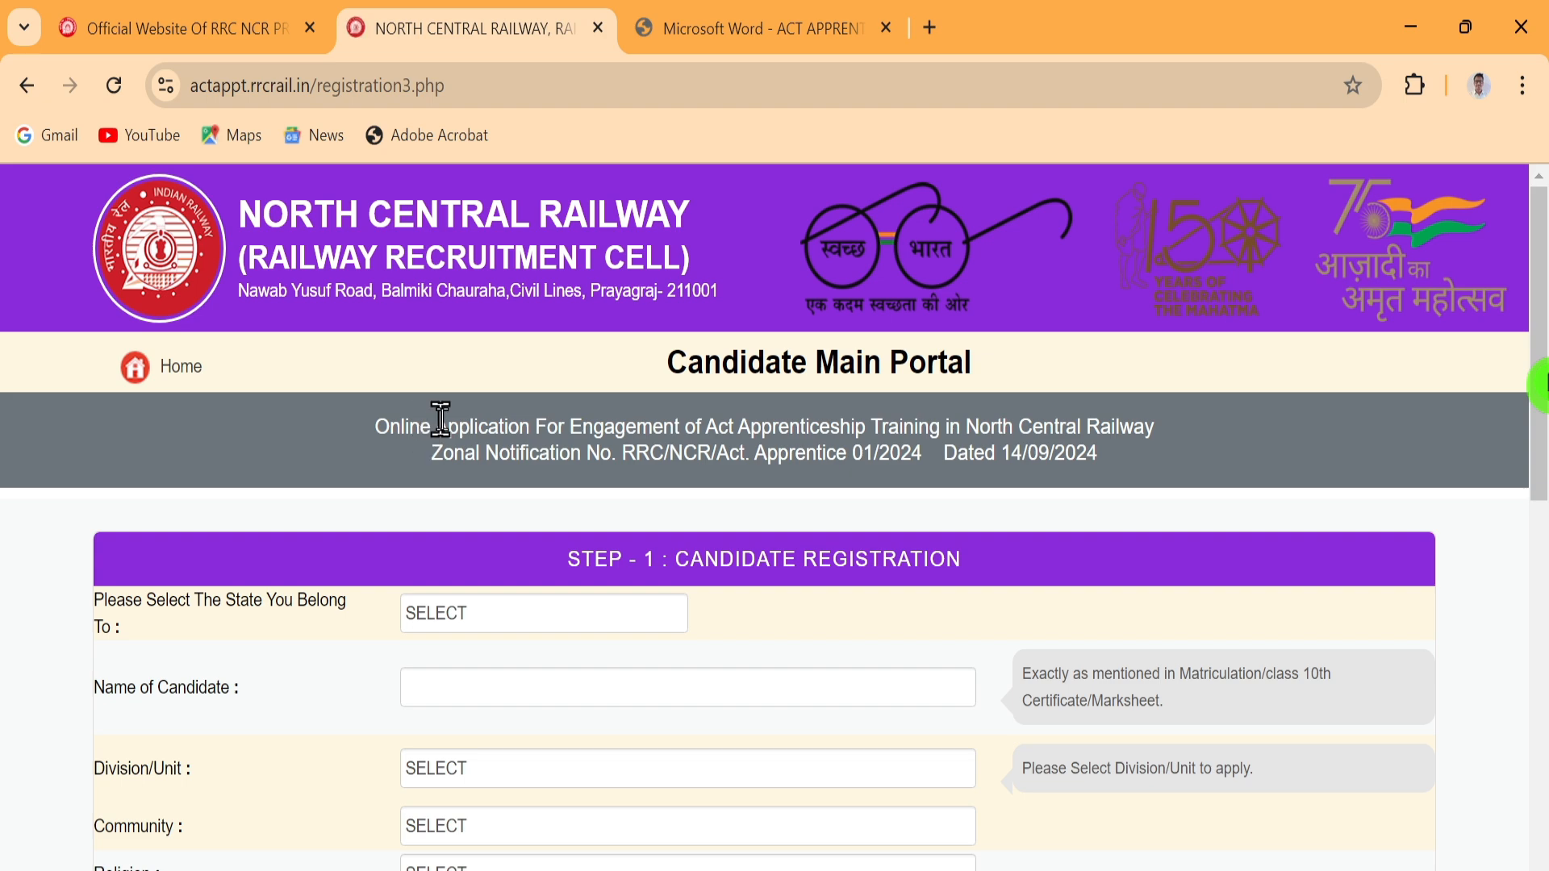
pyautogui.scroll(-2, 847, 399)
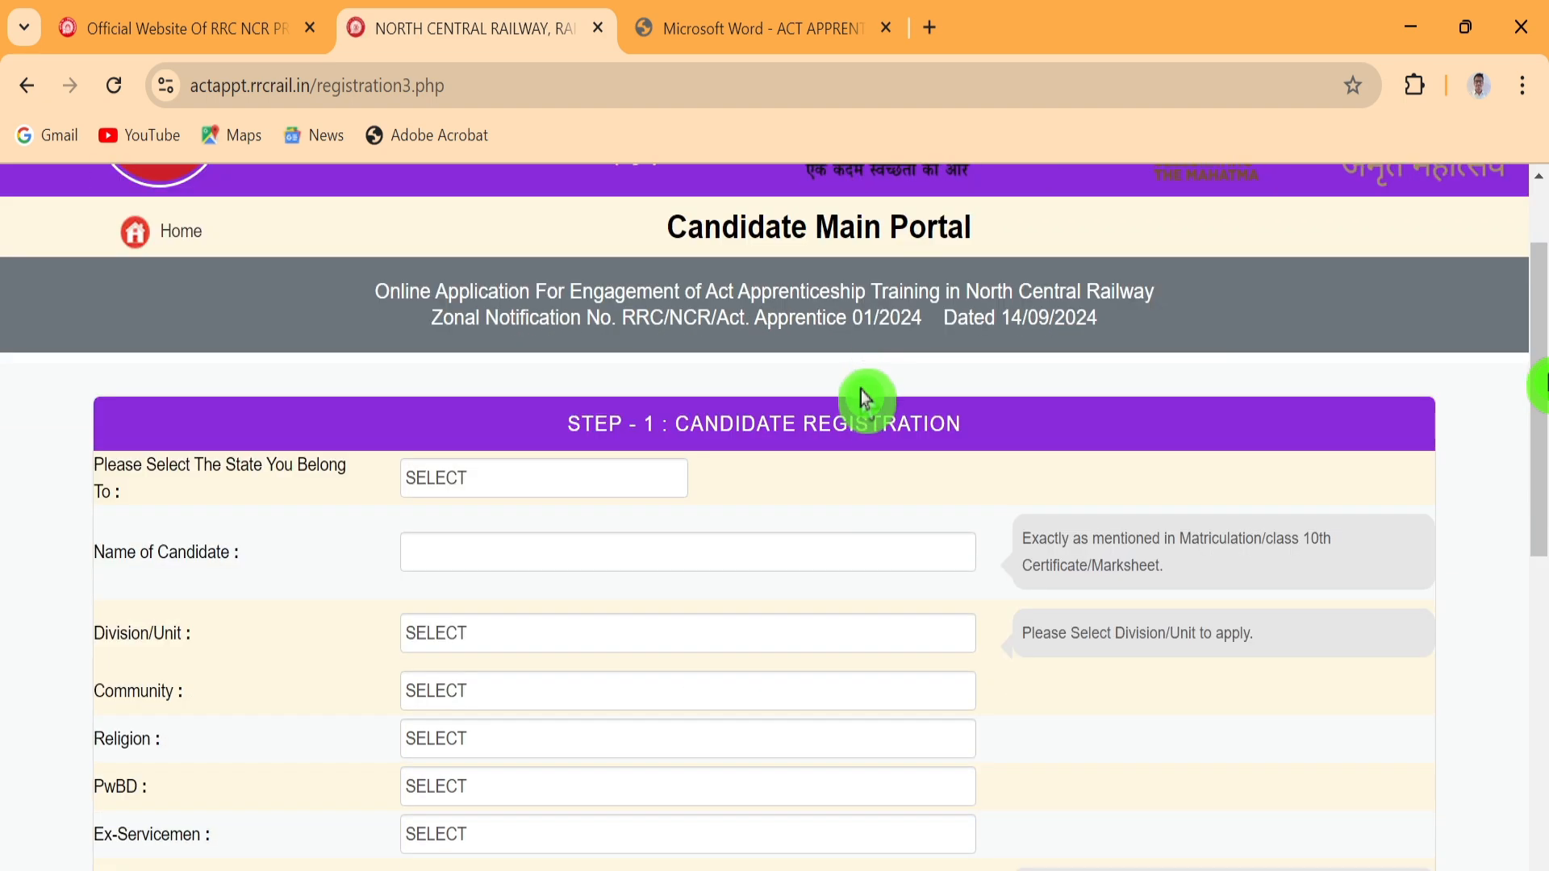
pyautogui.scroll(-2, 861, 404)
pyautogui.scroll(2, 861, 397)
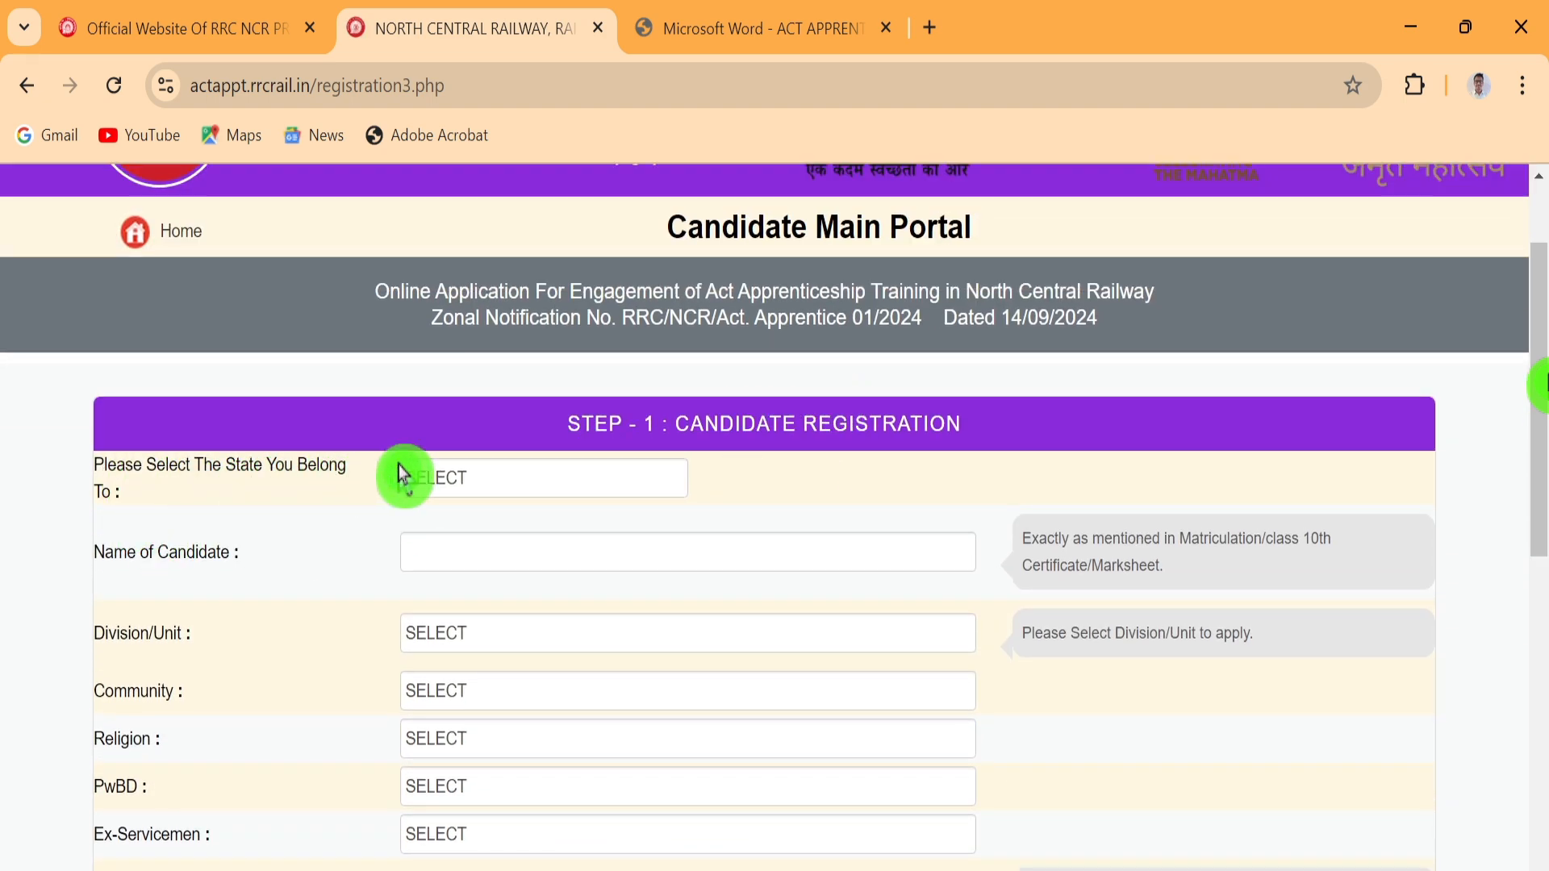
# Select RAJASTHAN as the state and enter the candidate's full name
pyautogui.click(485, 481)
pyautogui.scroll(-1, 537, 343)
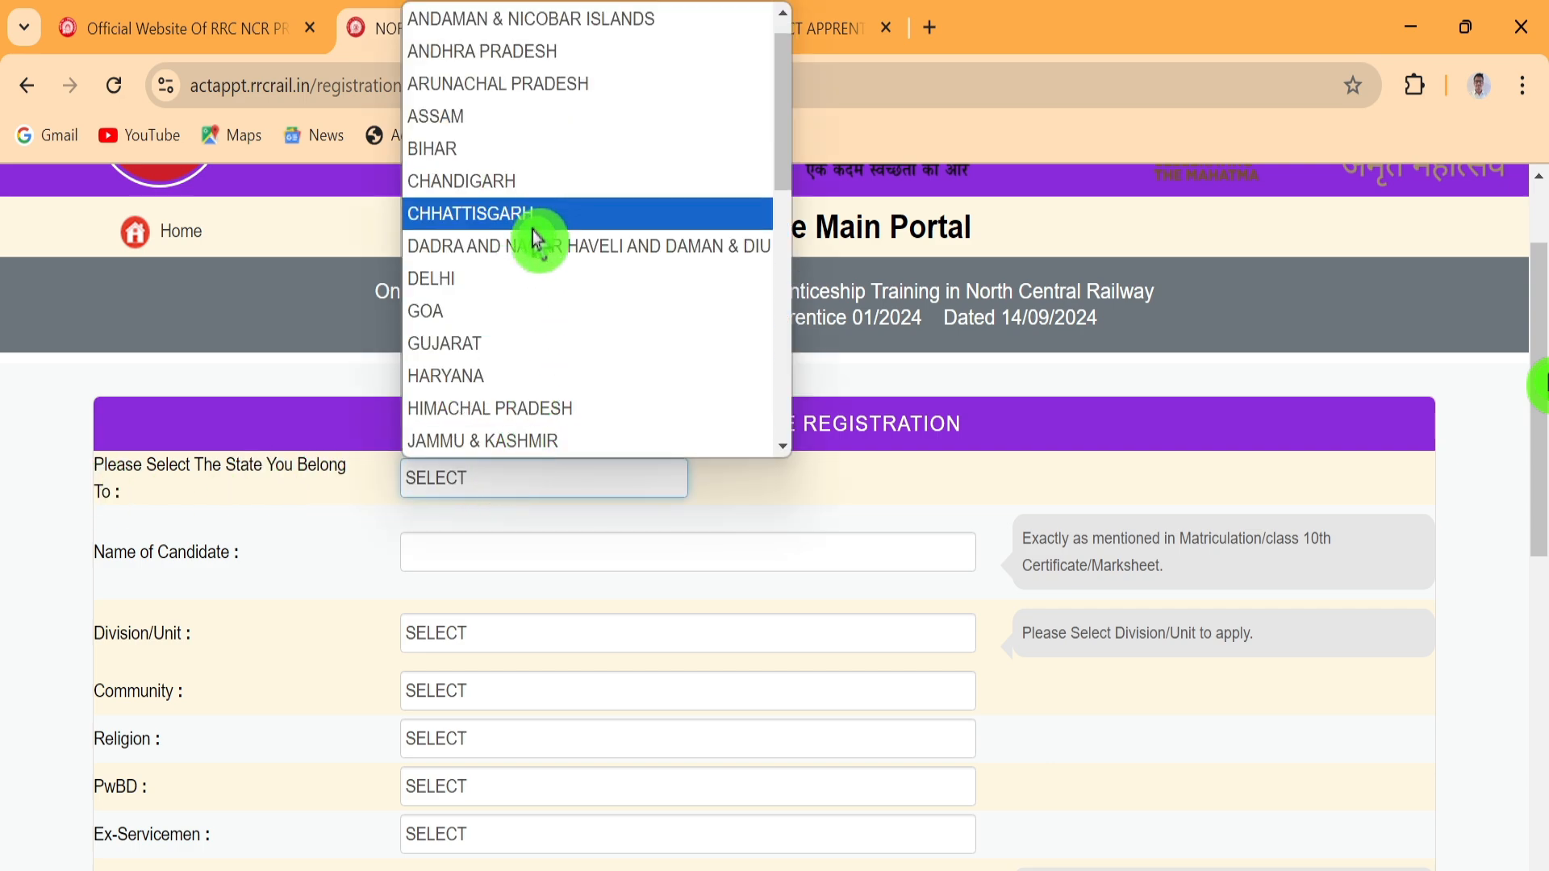
pyautogui.scroll(-5, 535, 239)
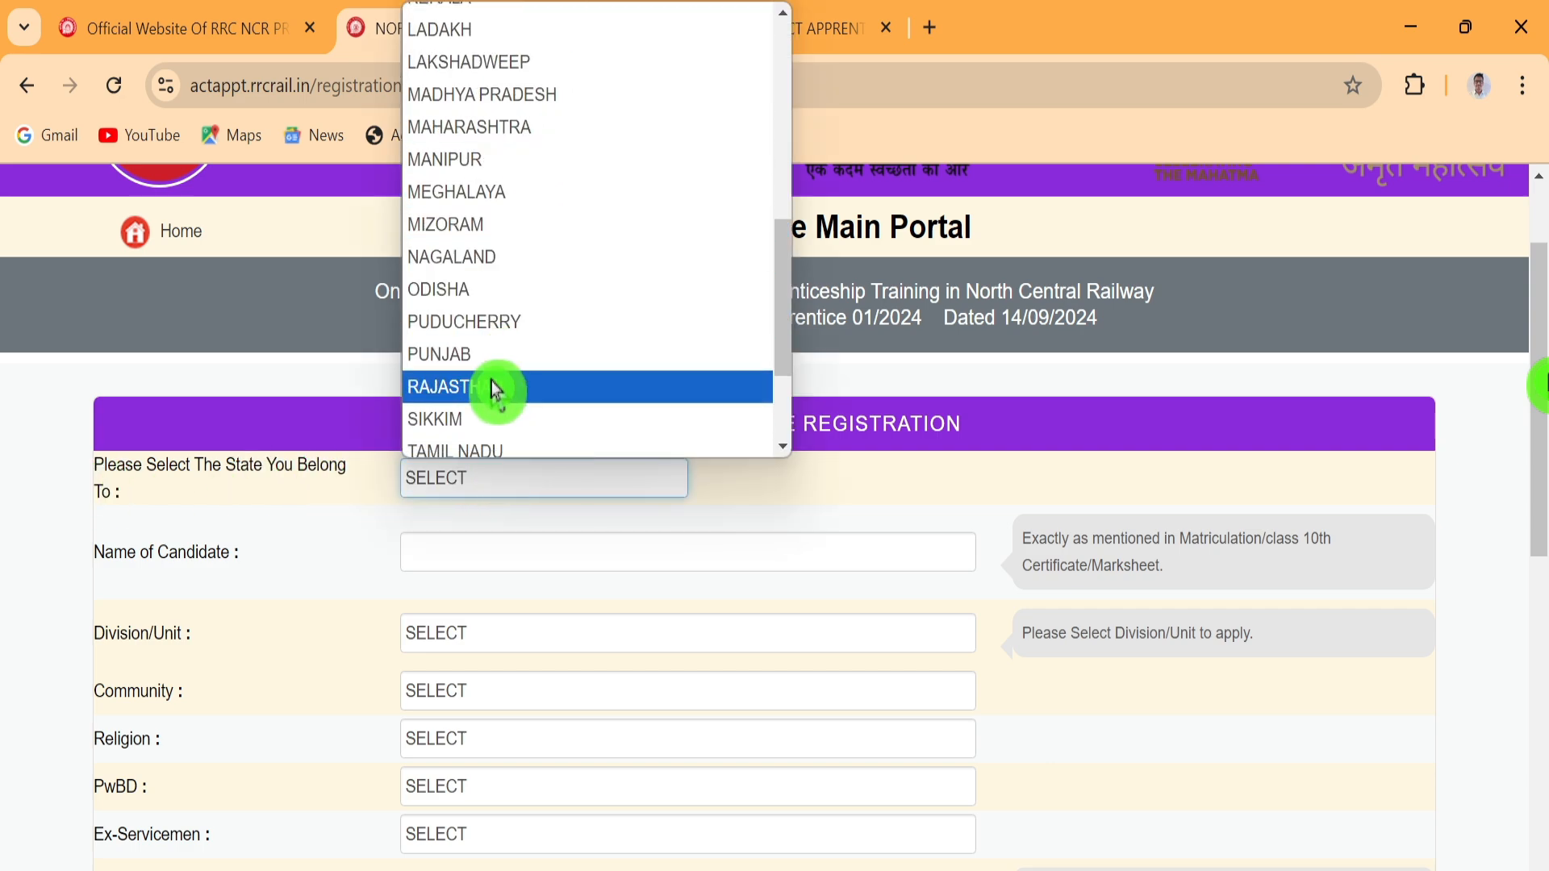
pyautogui.click(496, 389)
pyautogui.click(483, 548)
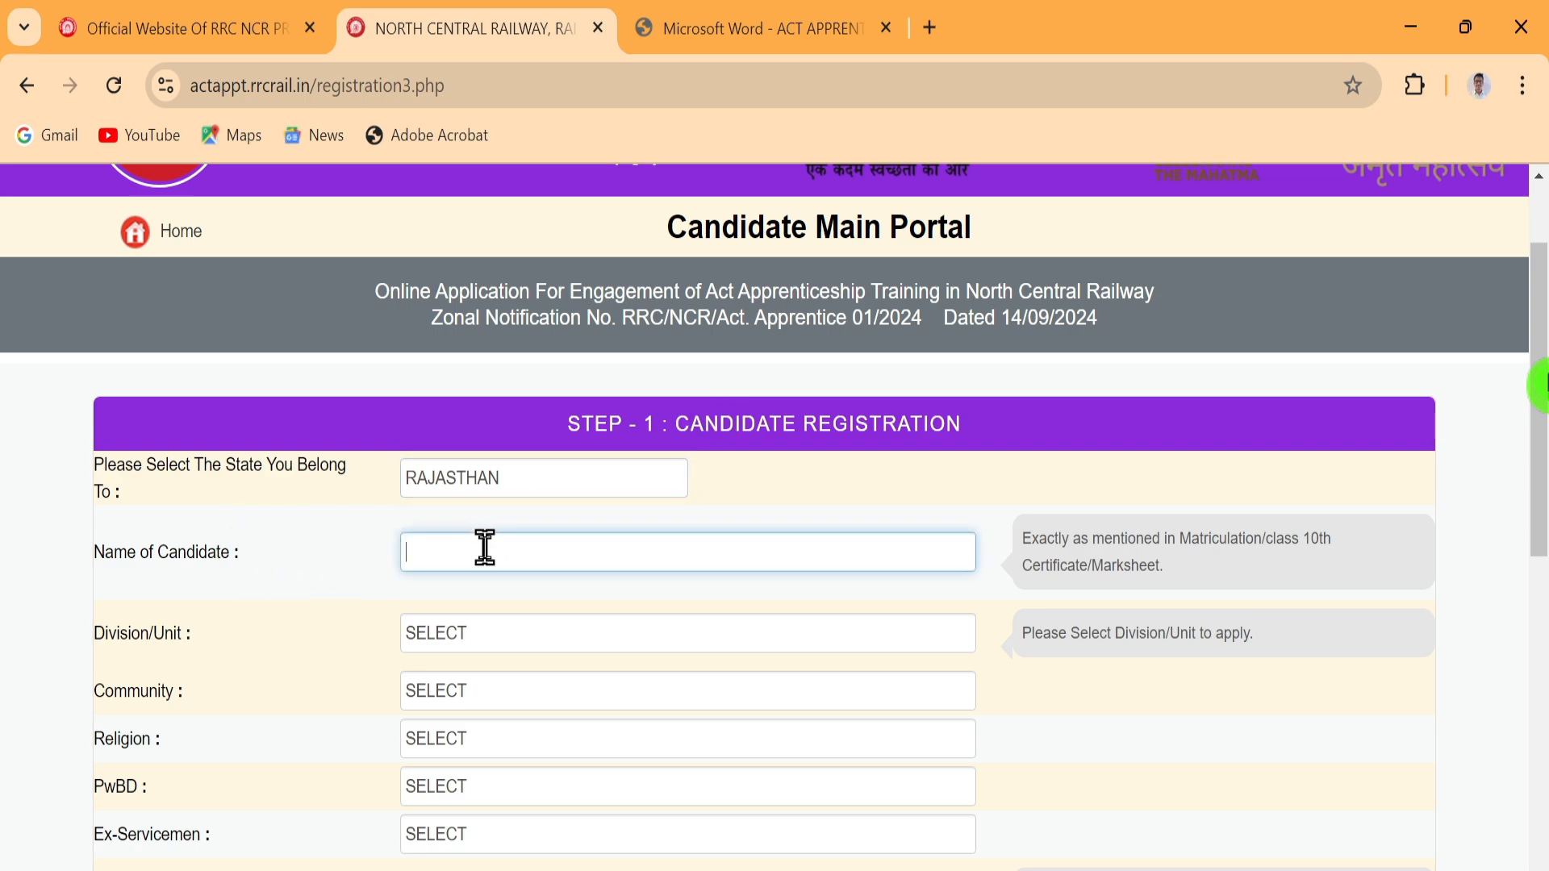
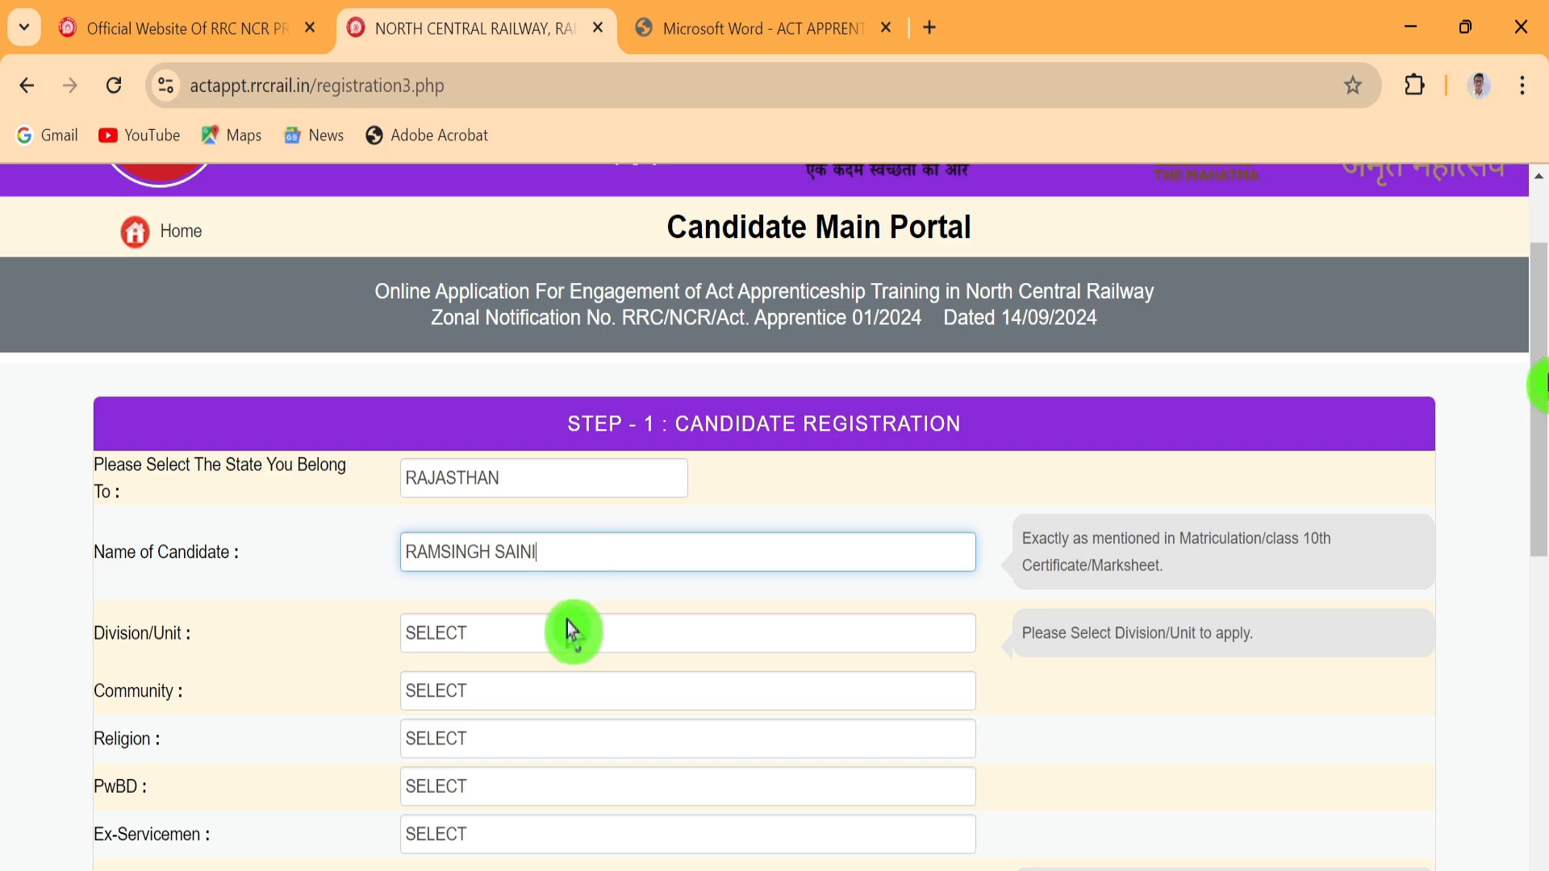
# Set division PRAYAGRAJ, community OBC, religion HINDU and PwBD NO
pyautogui.click(484, 636)
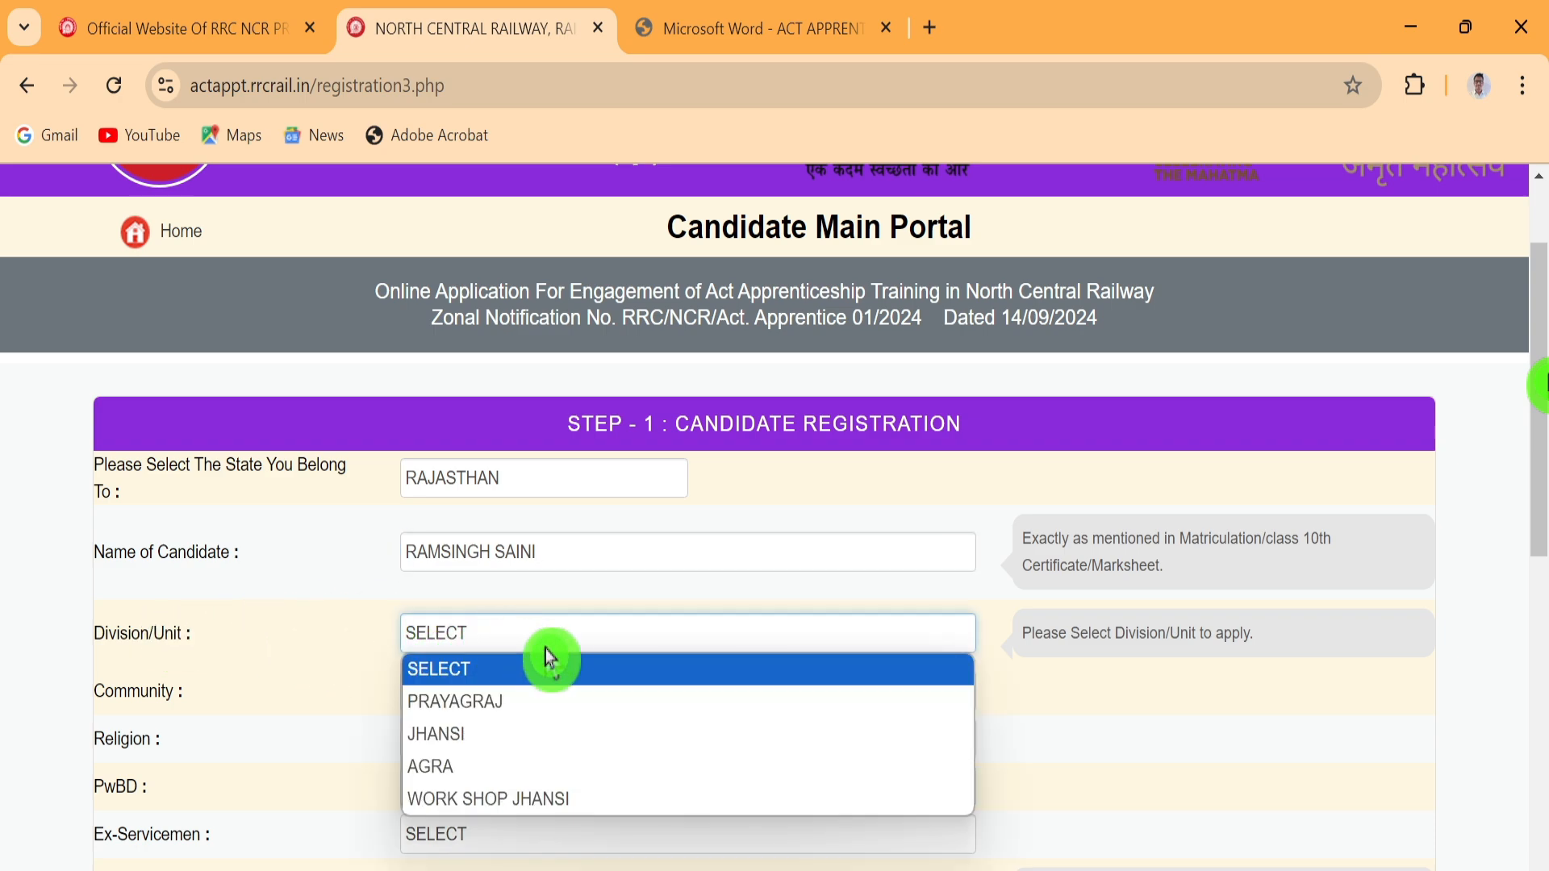
pyautogui.click(516, 708)
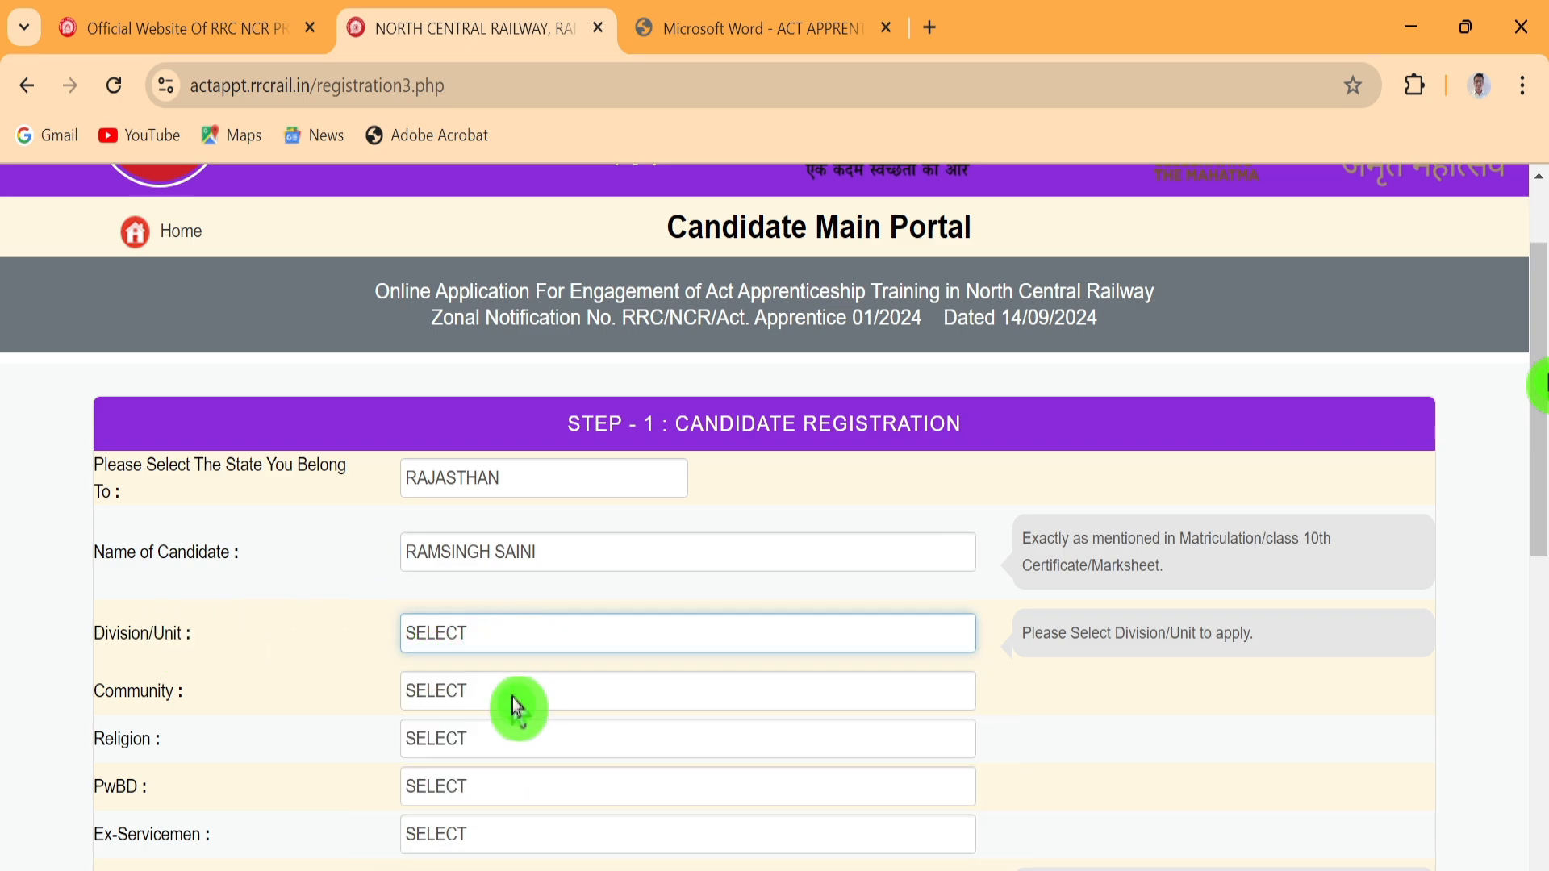
pyautogui.click(449, 692)
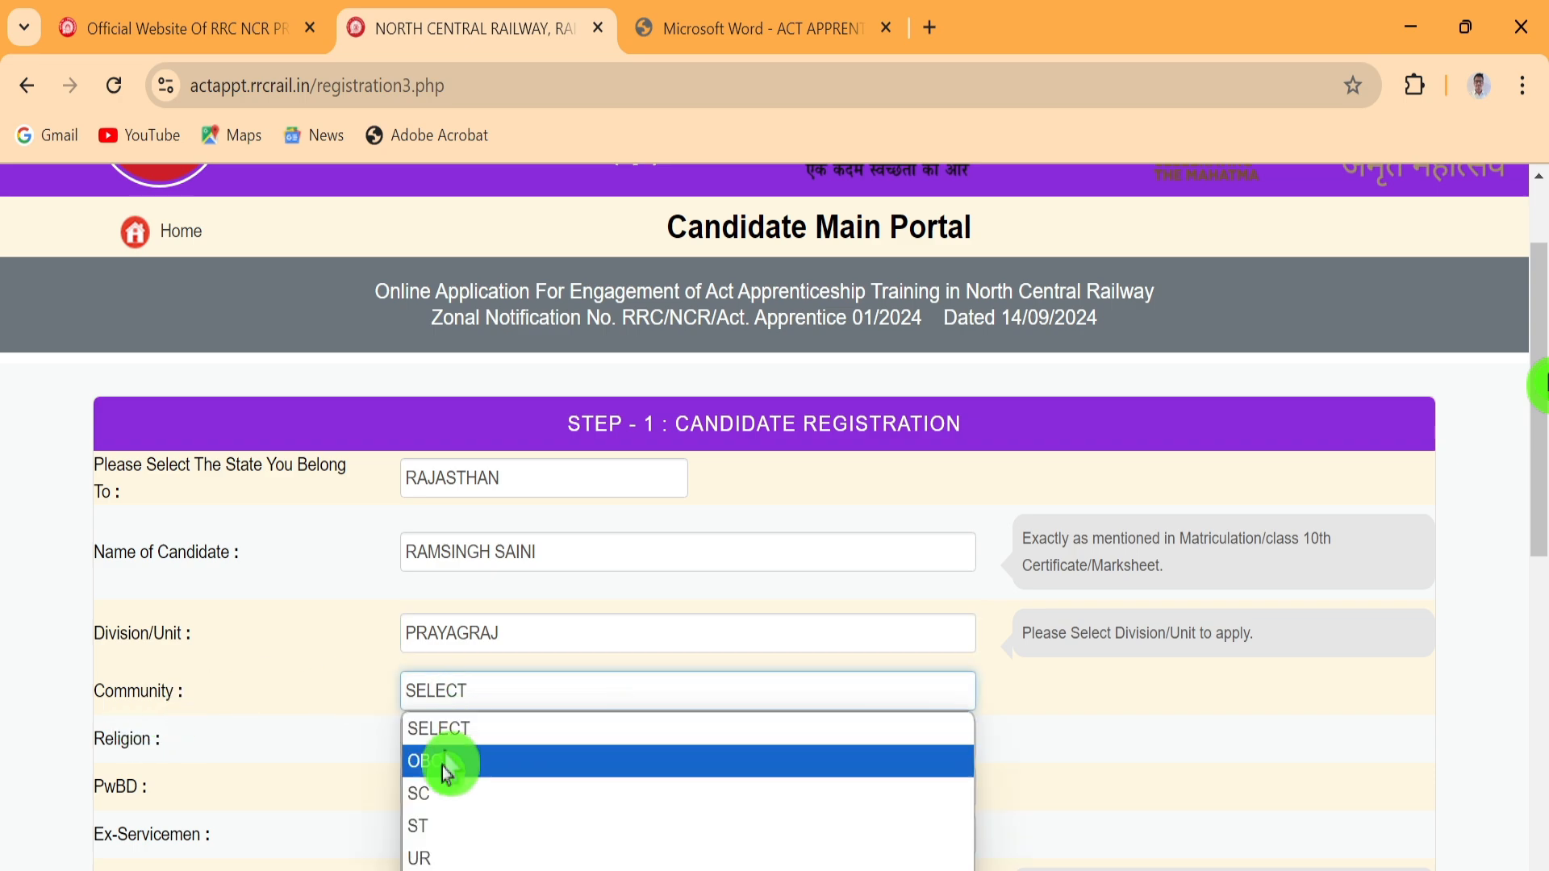
pyautogui.click(418, 765)
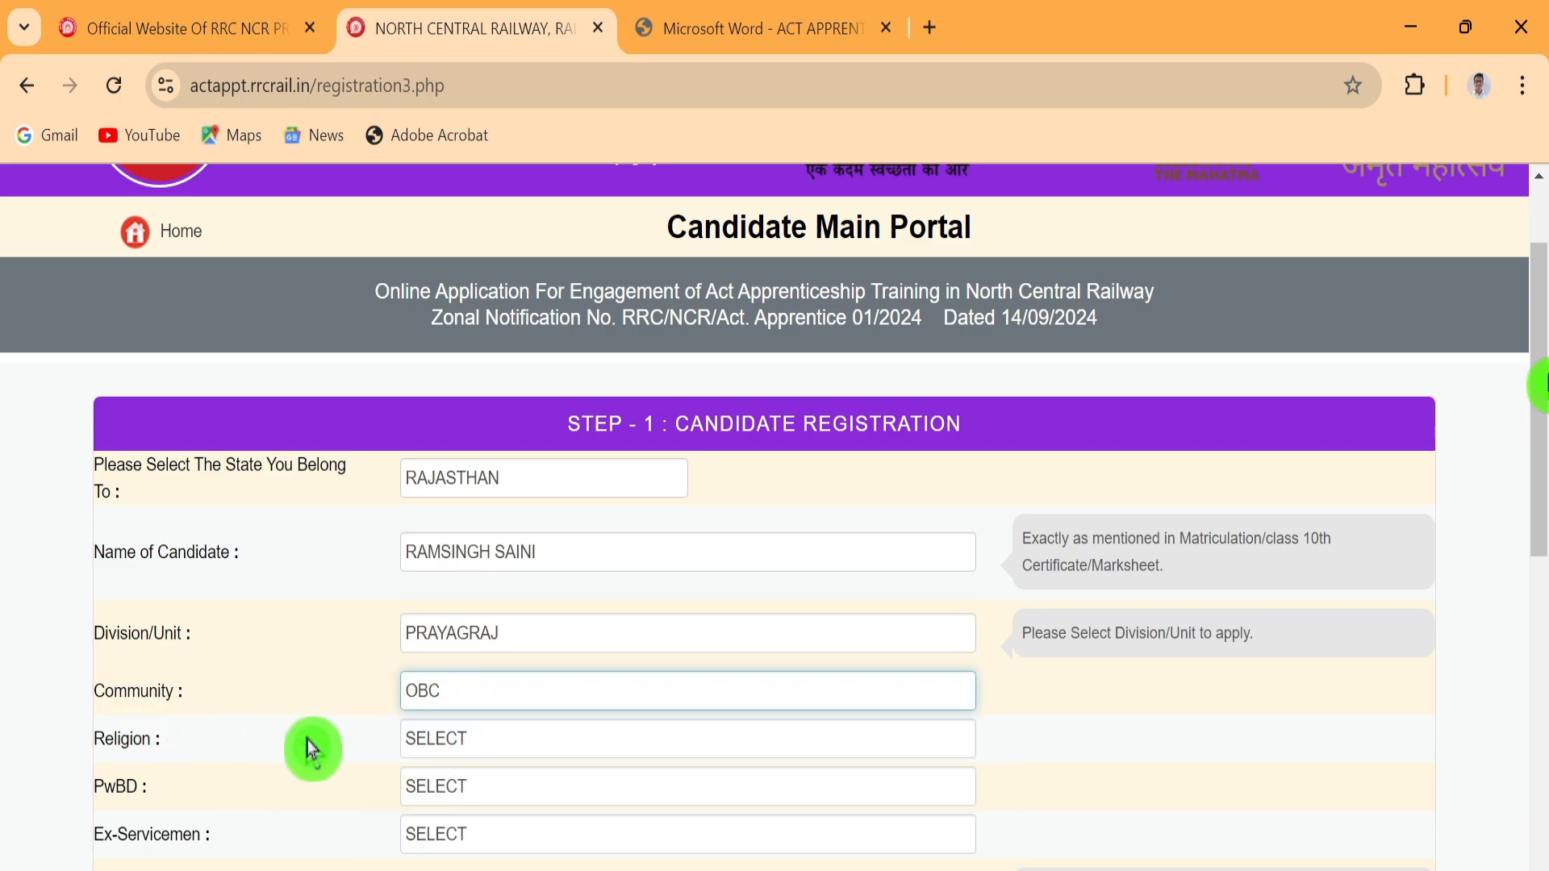
pyautogui.click(484, 744)
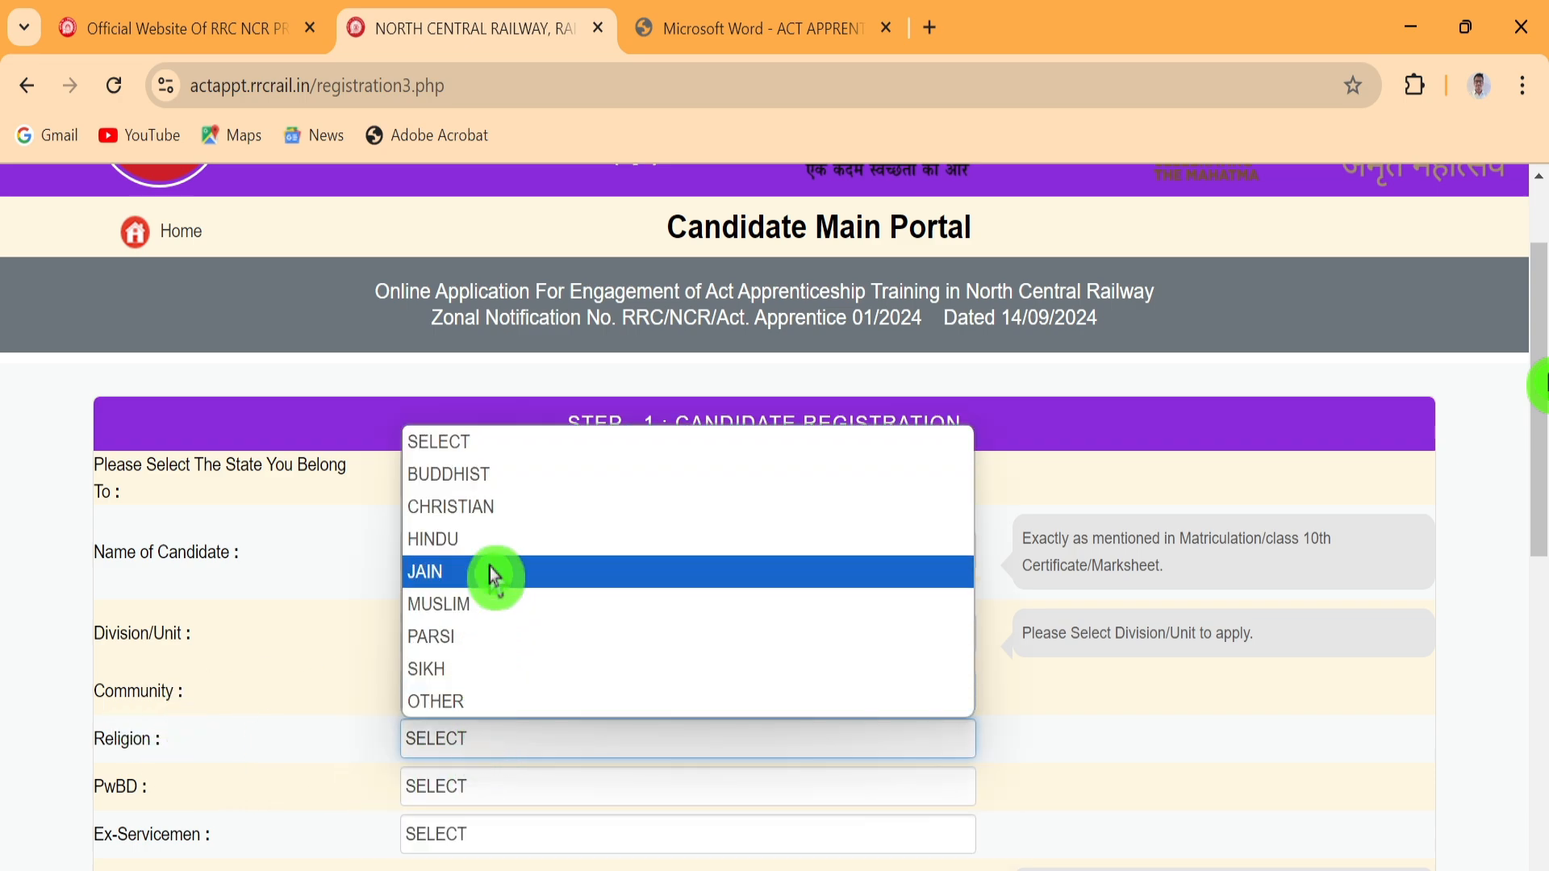
pyautogui.click(472, 542)
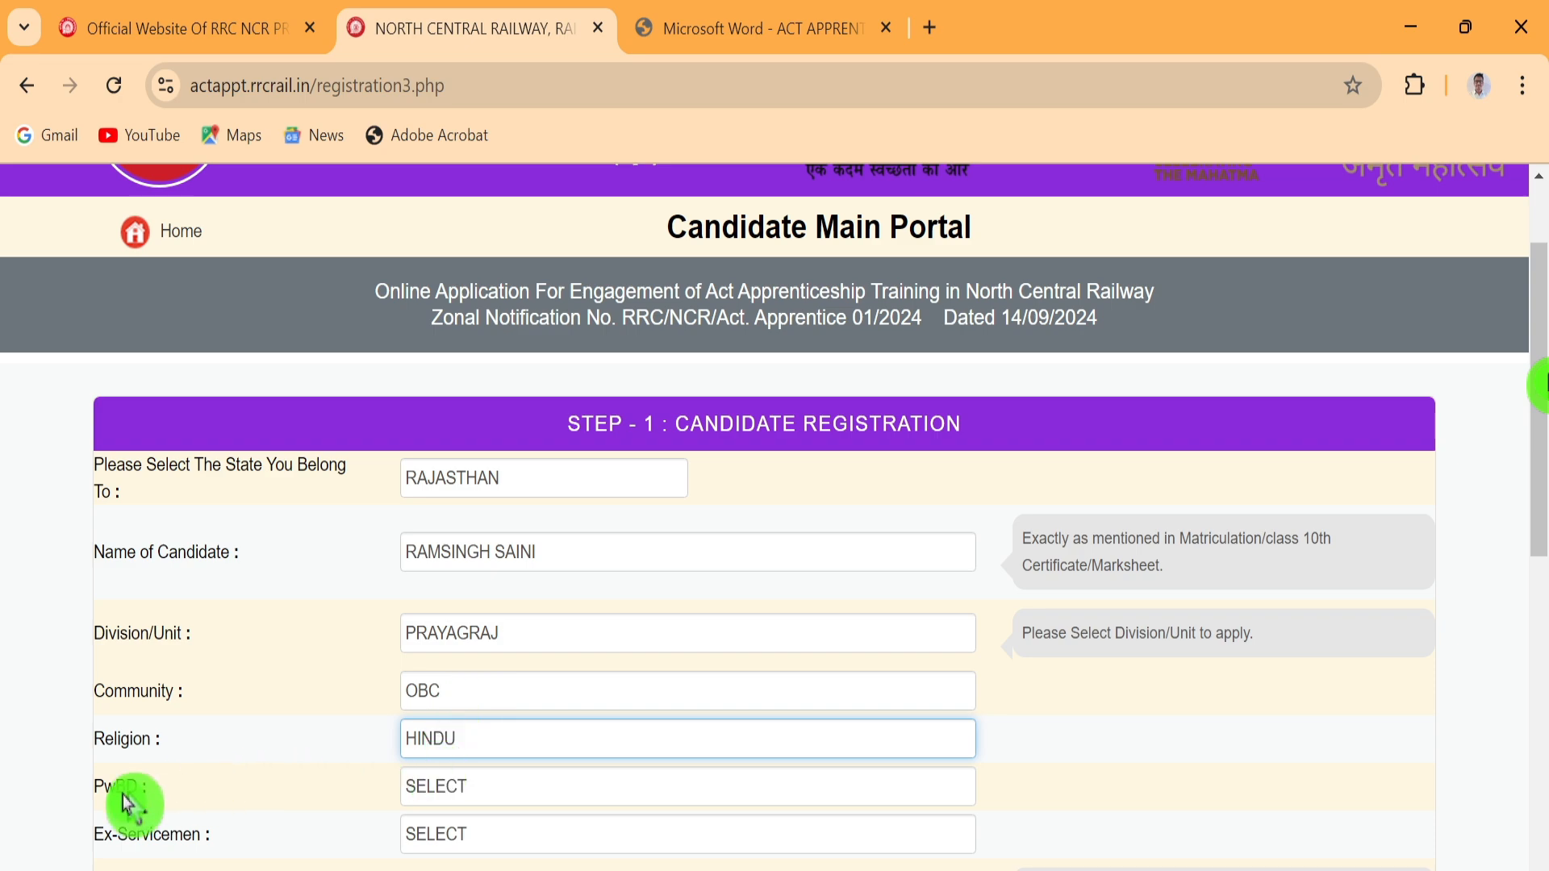
pyautogui.click(442, 789)
pyautogui.click(431, 852)
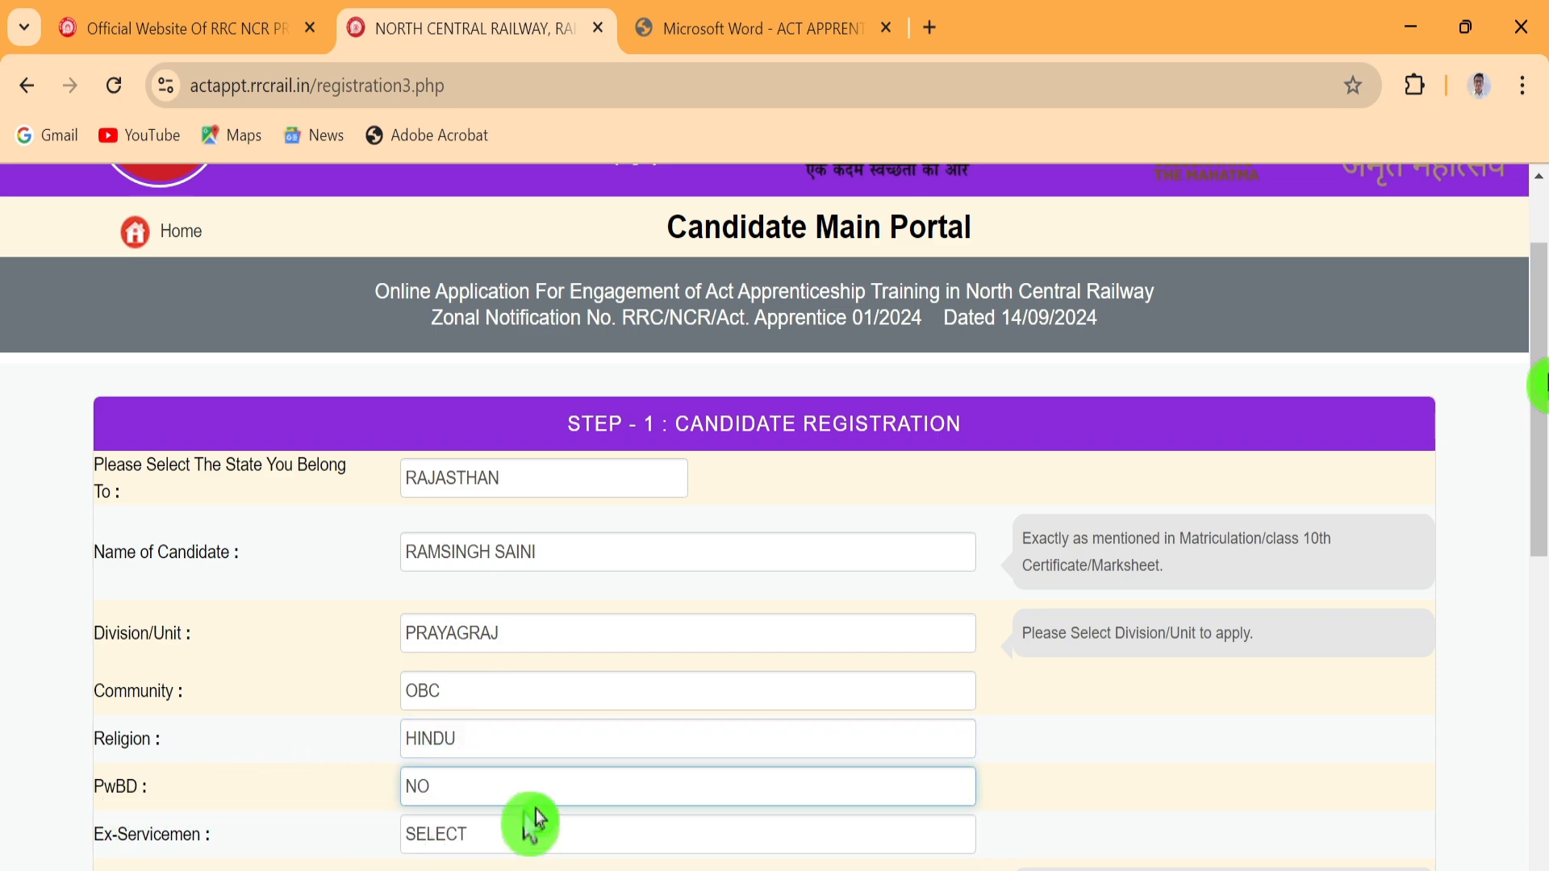
pyautogui.scroll(-3, 492, 750)
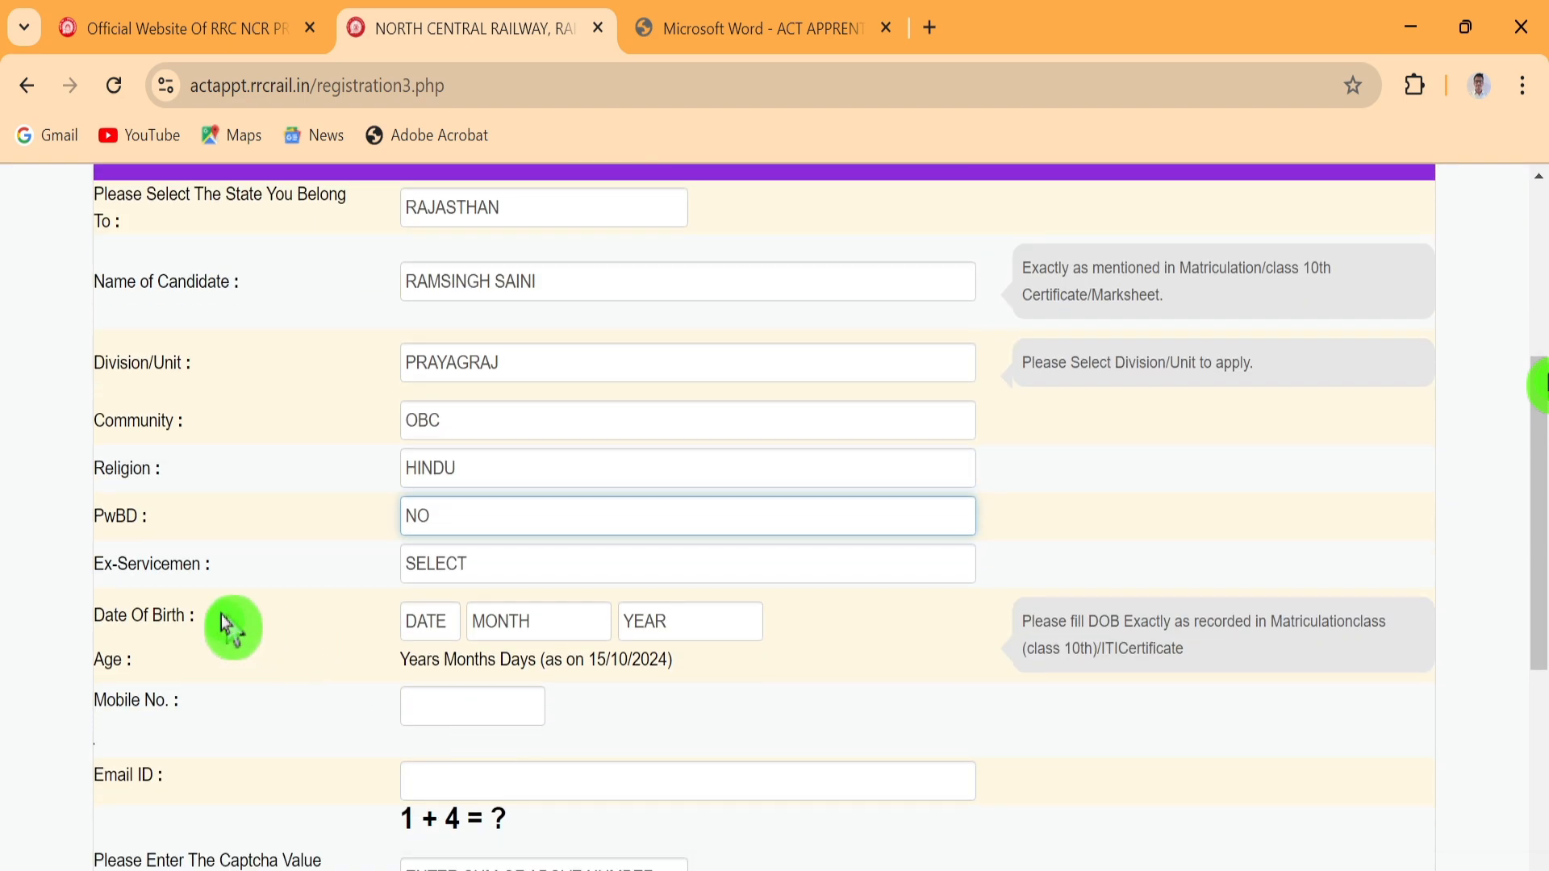
pyautogui.click(438, 571)
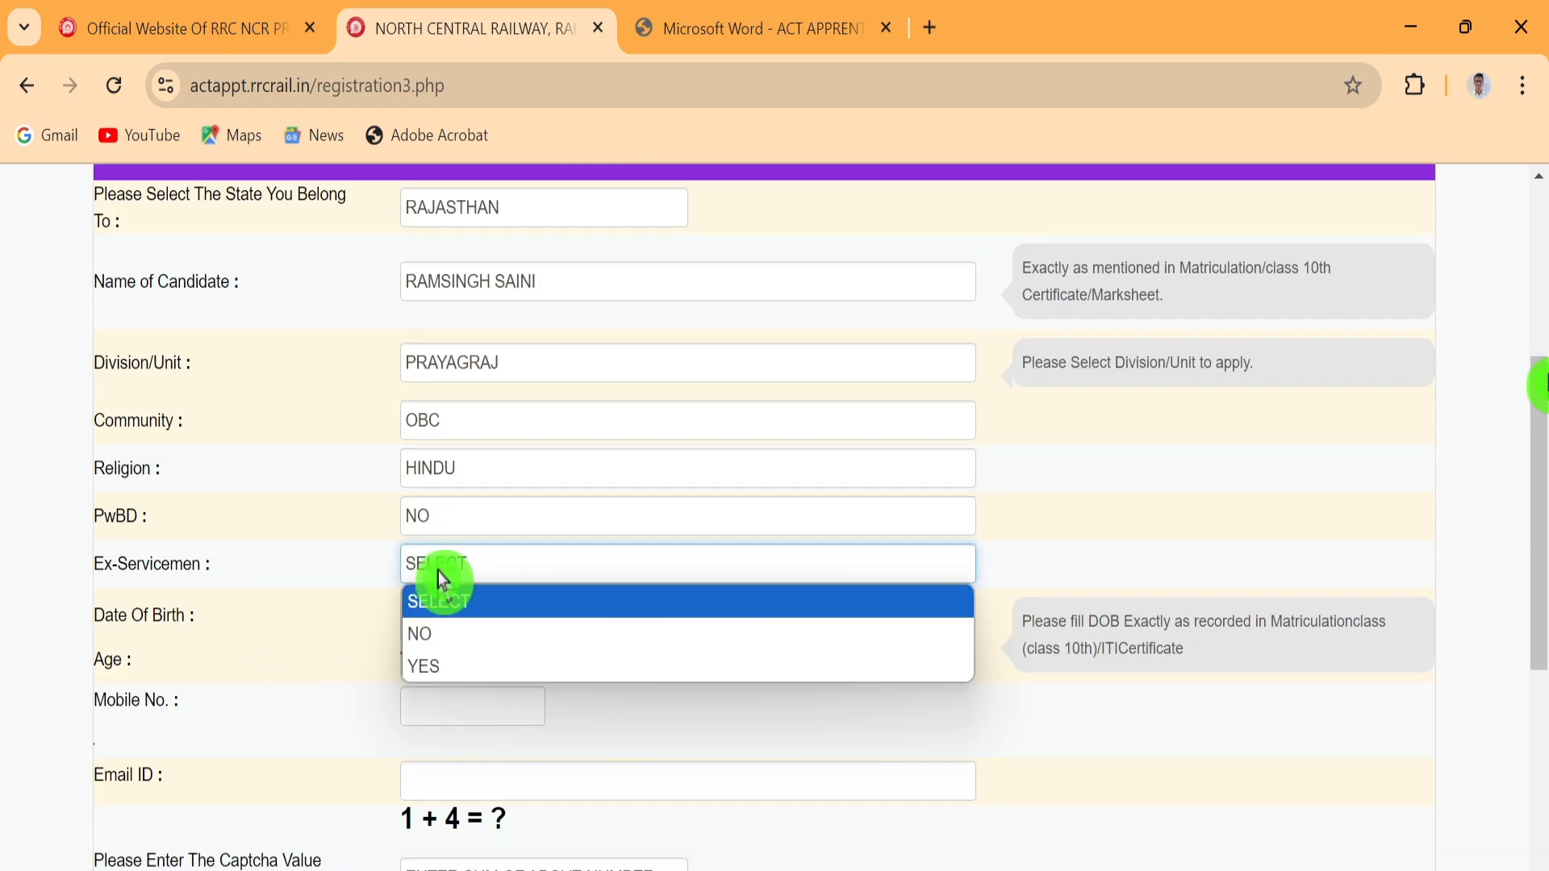
pyautogui.click(438, 644)
pyautogui.click(430, 624)
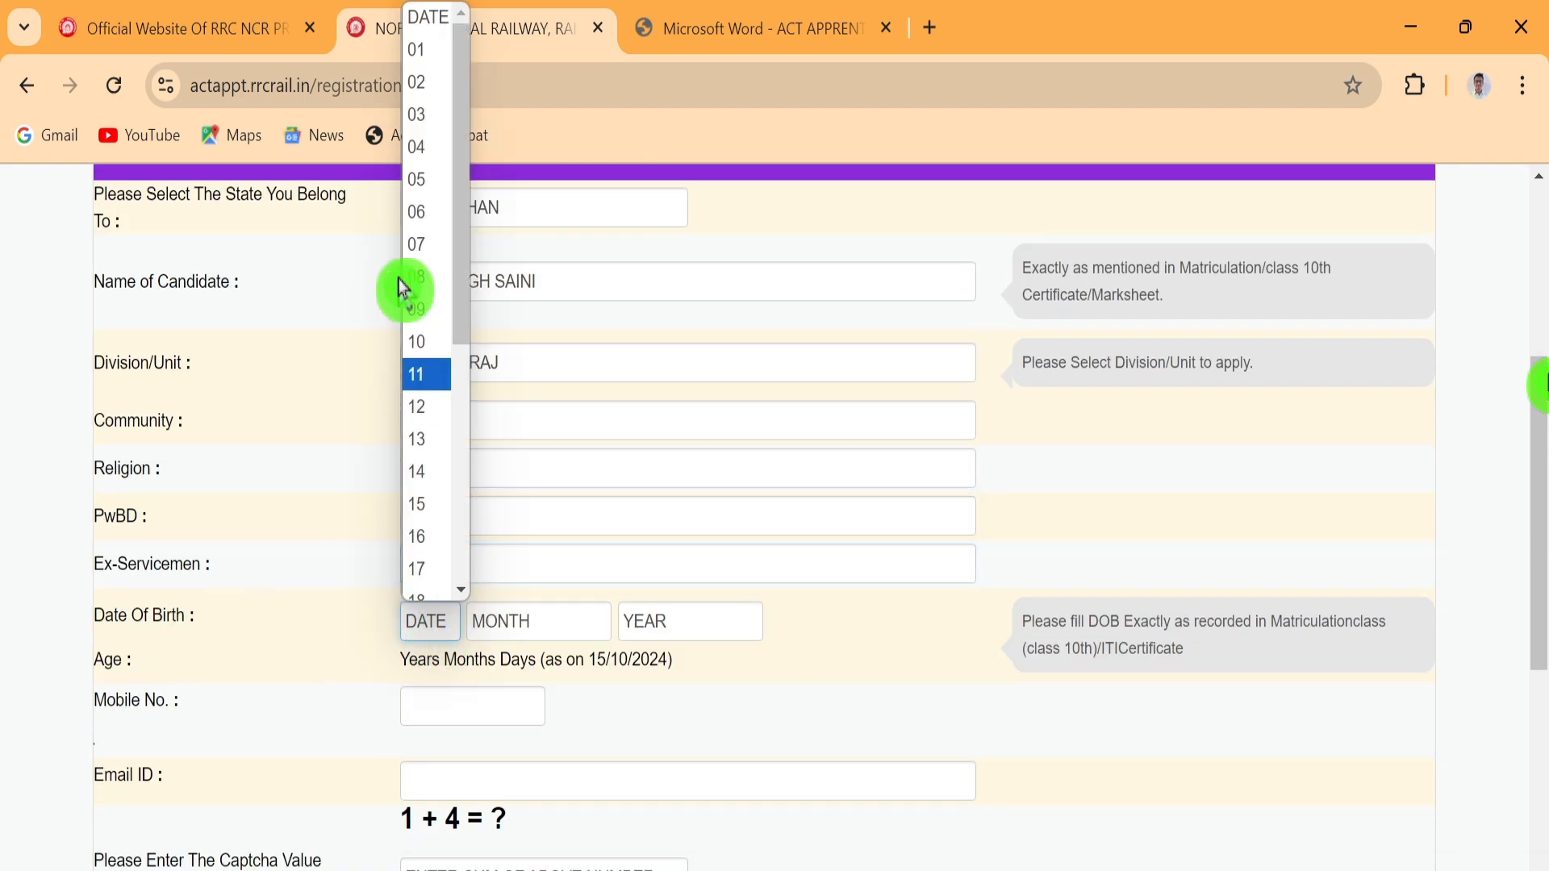
pyautogui.click(418, 343)
pyautogui.click(501, 622)
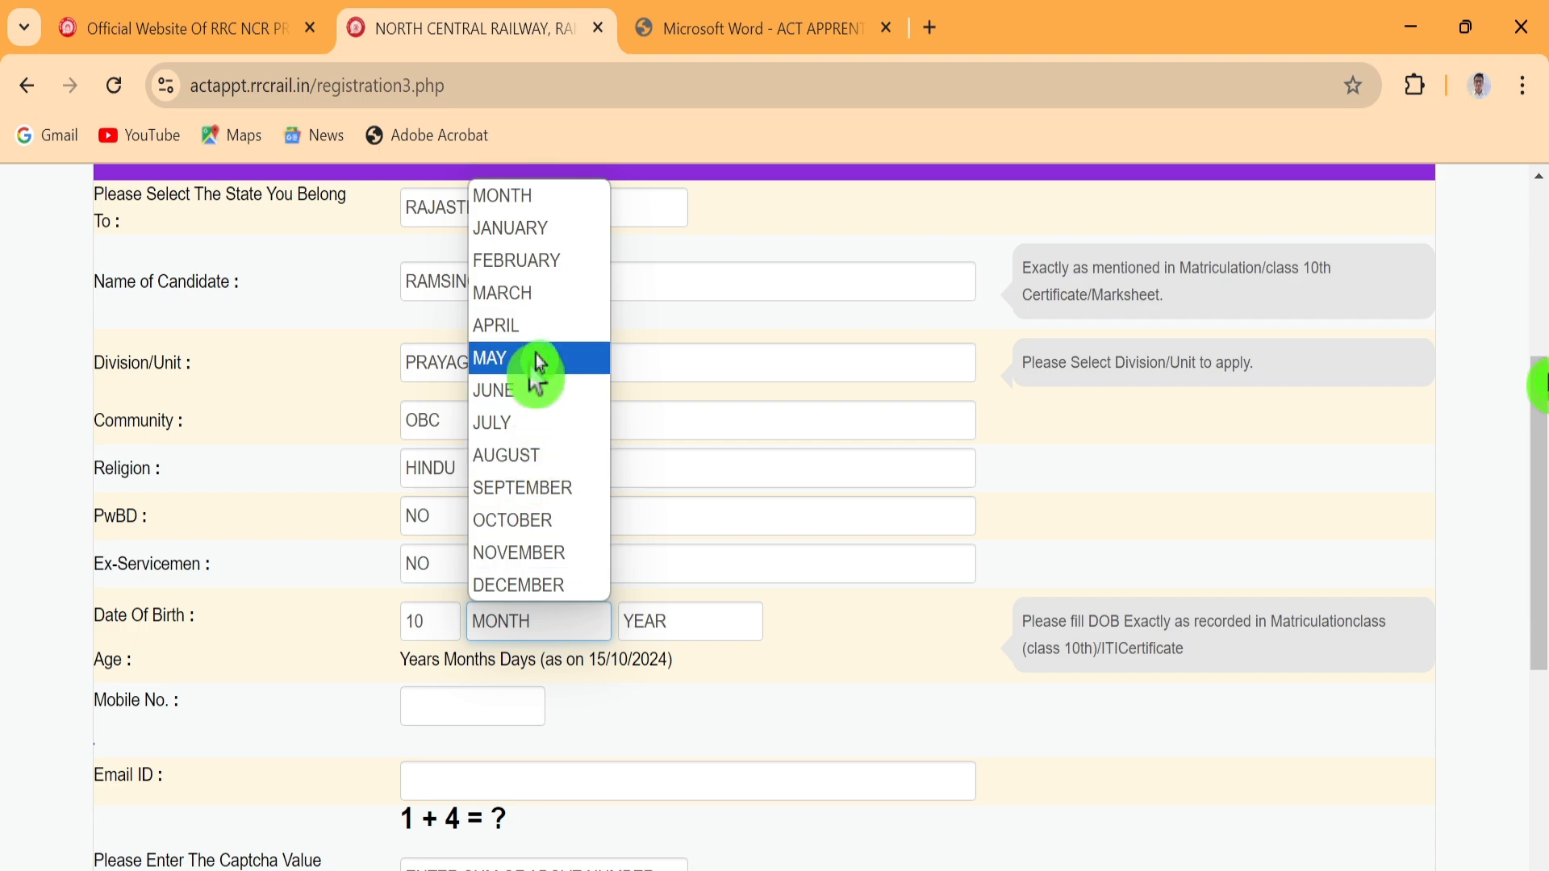
pyautogui.click(528, 228)
pyautogui.click(651, 633)
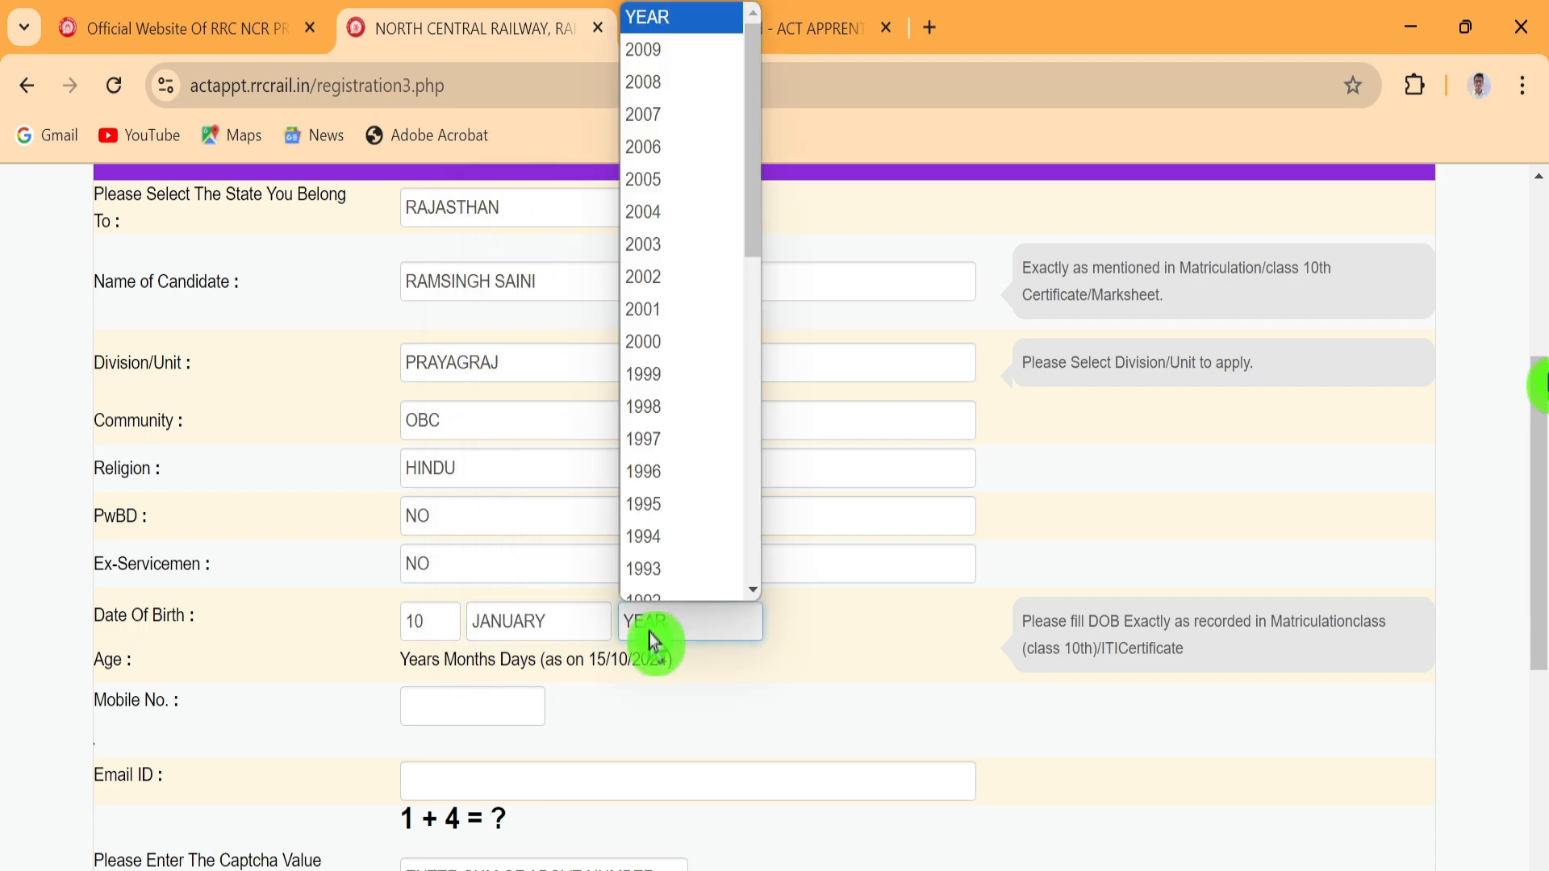
pyautogui.scroll(-1, 667, 350)
pyautogui.click(659, 298)
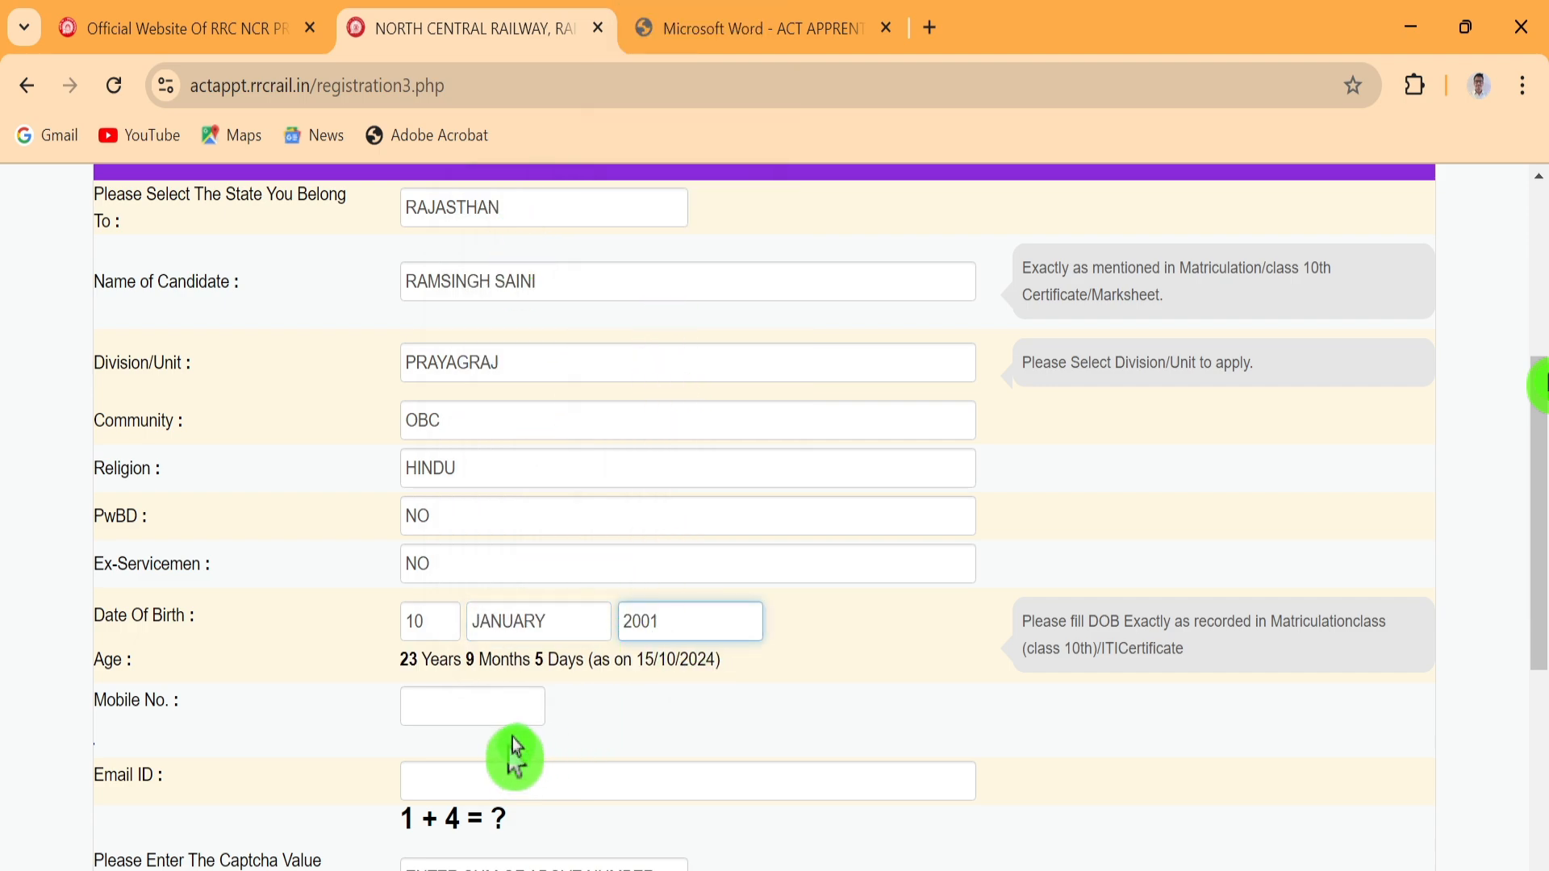
pyautogui.scroll(-2, 709, 613)
# Enter the candidate's mobile number and e-mail address, and answer the captcha with 5
pyautogui.click(443, 577)
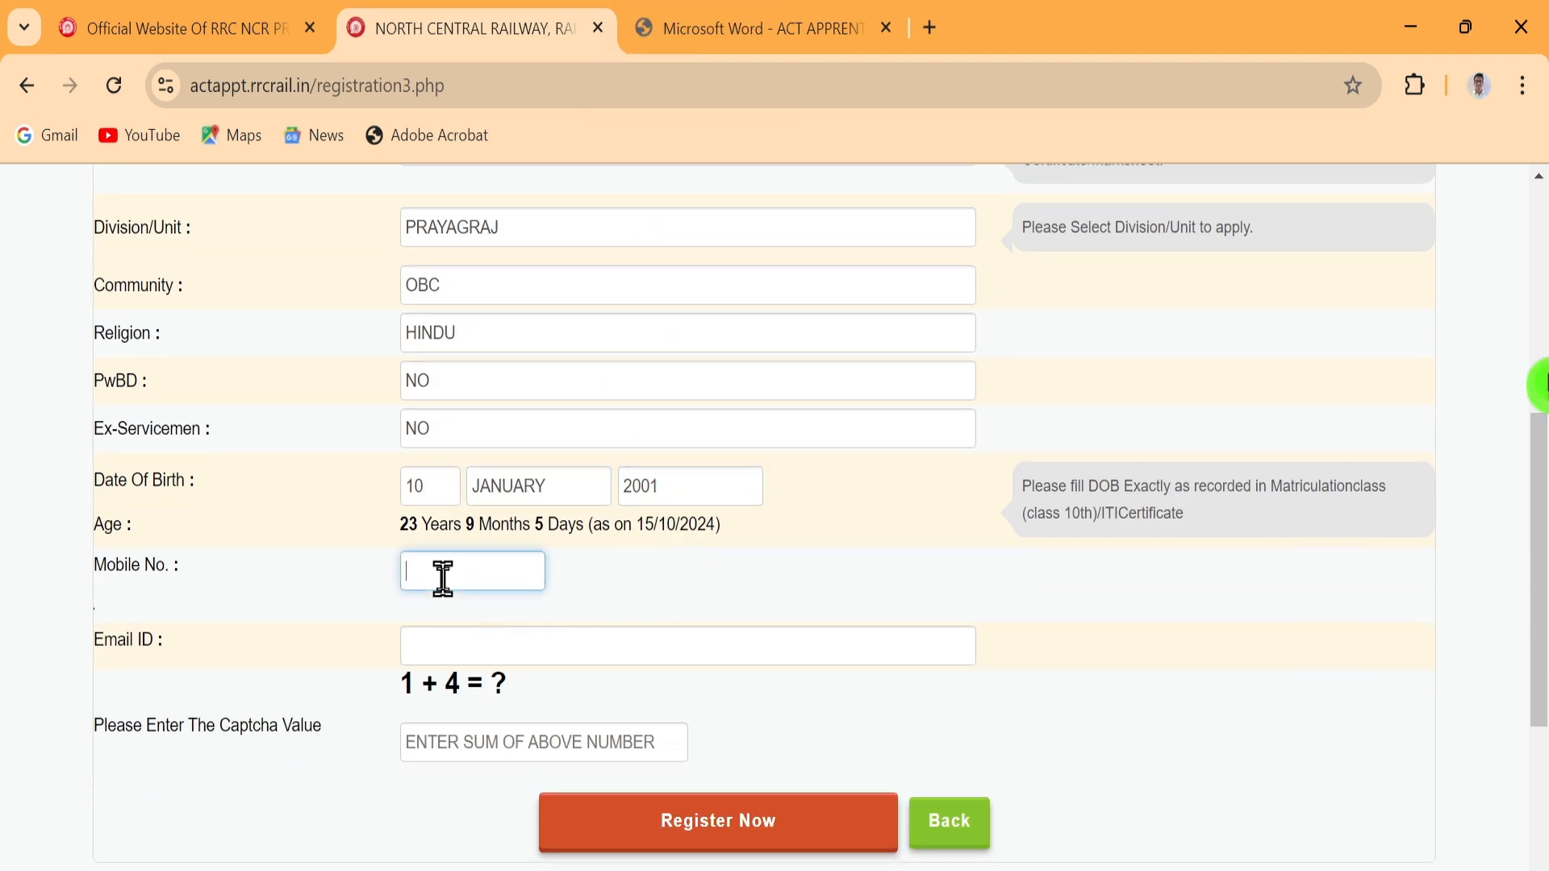
pyautogui.click(430, 645)
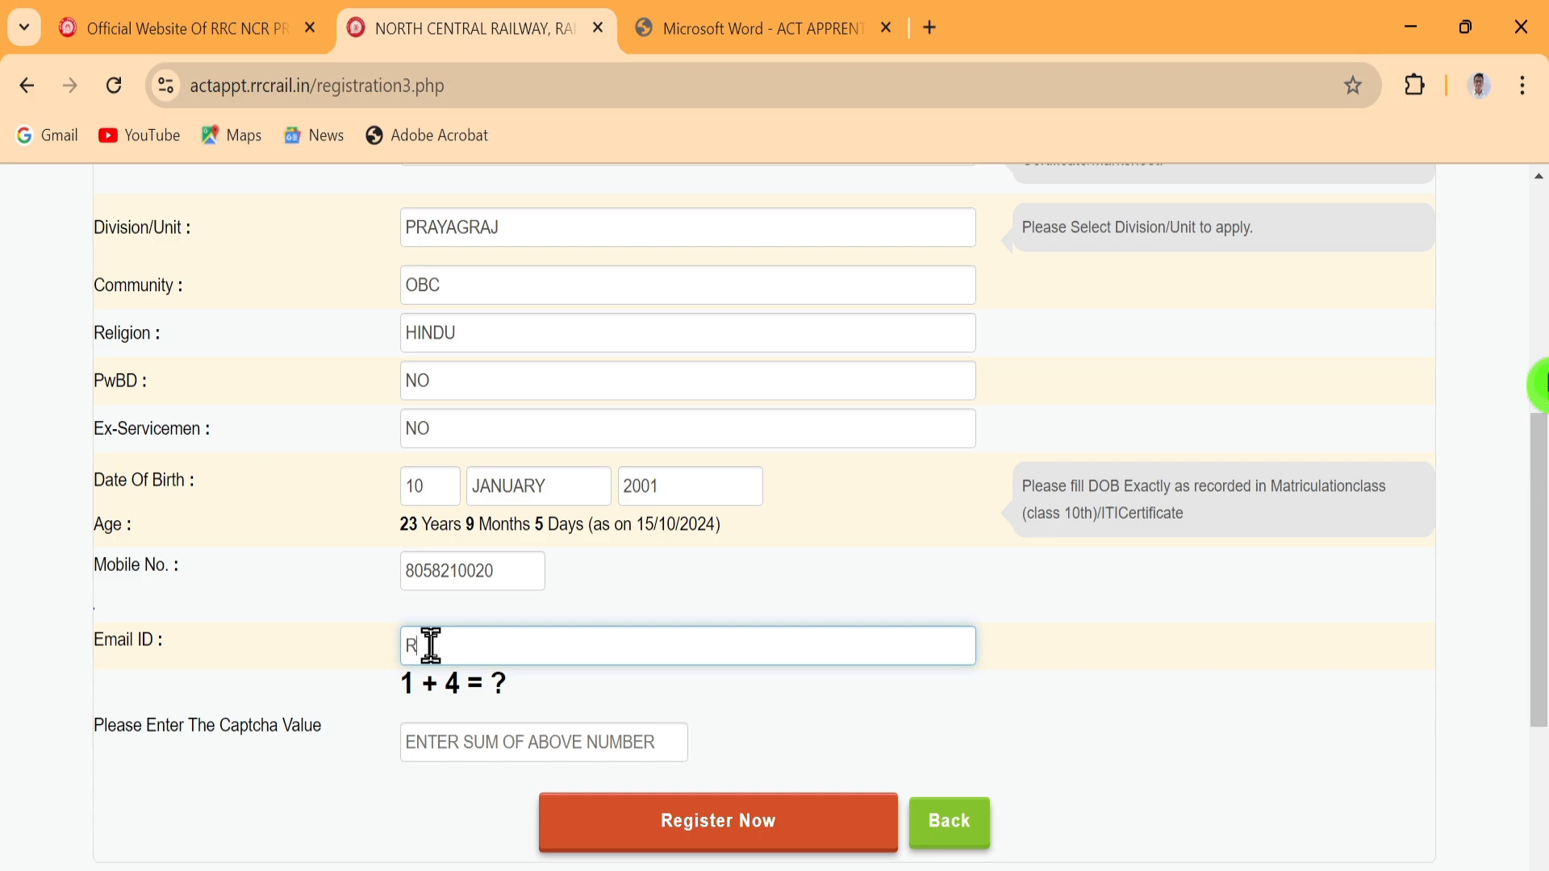
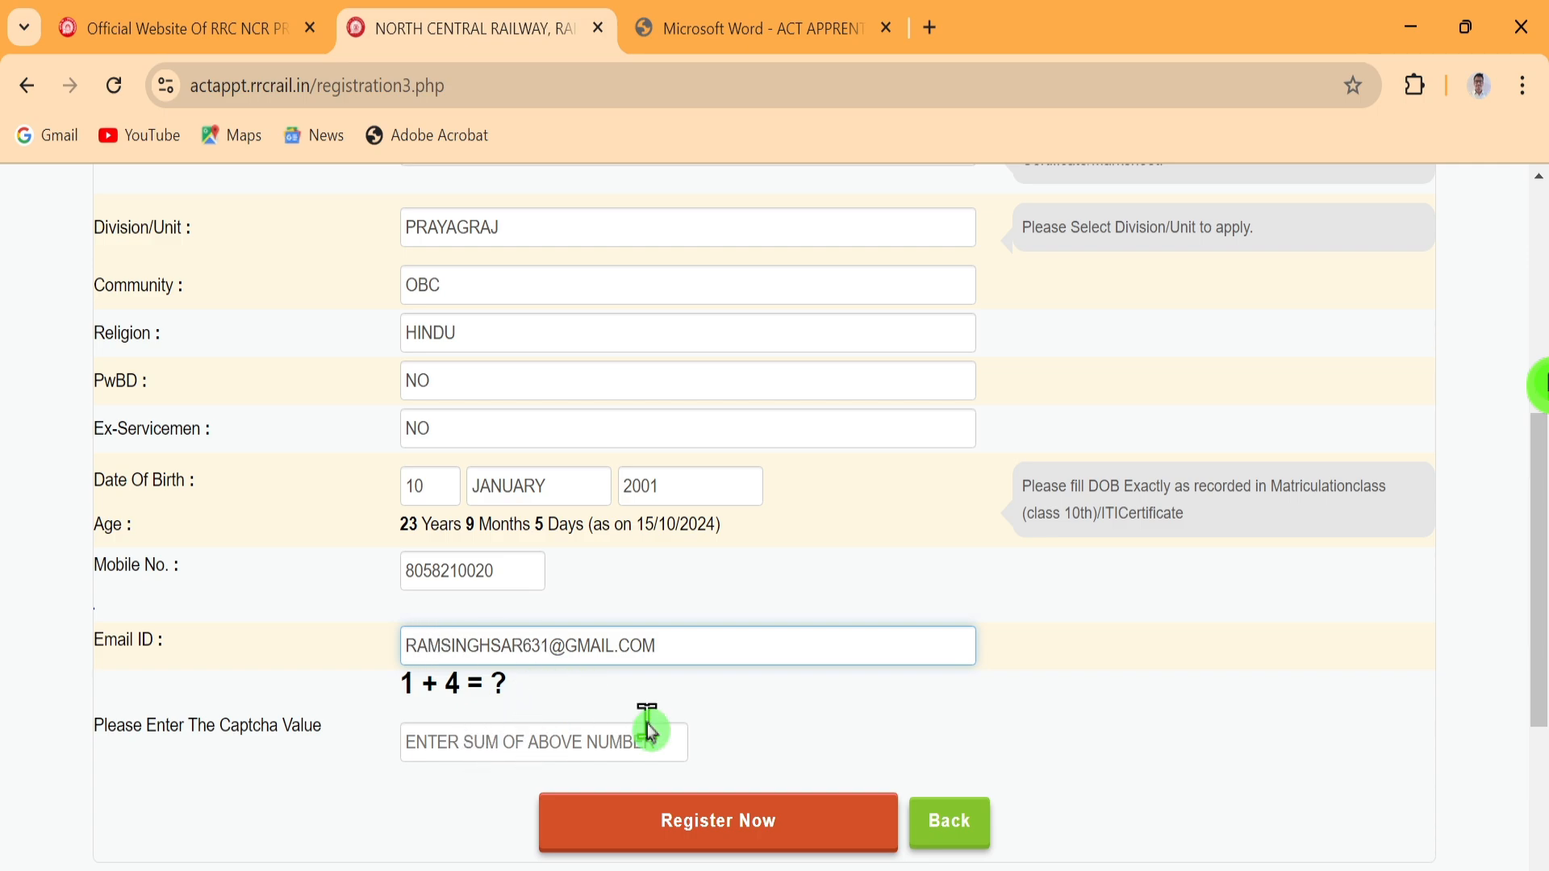
pyautogui.click(496, 747)
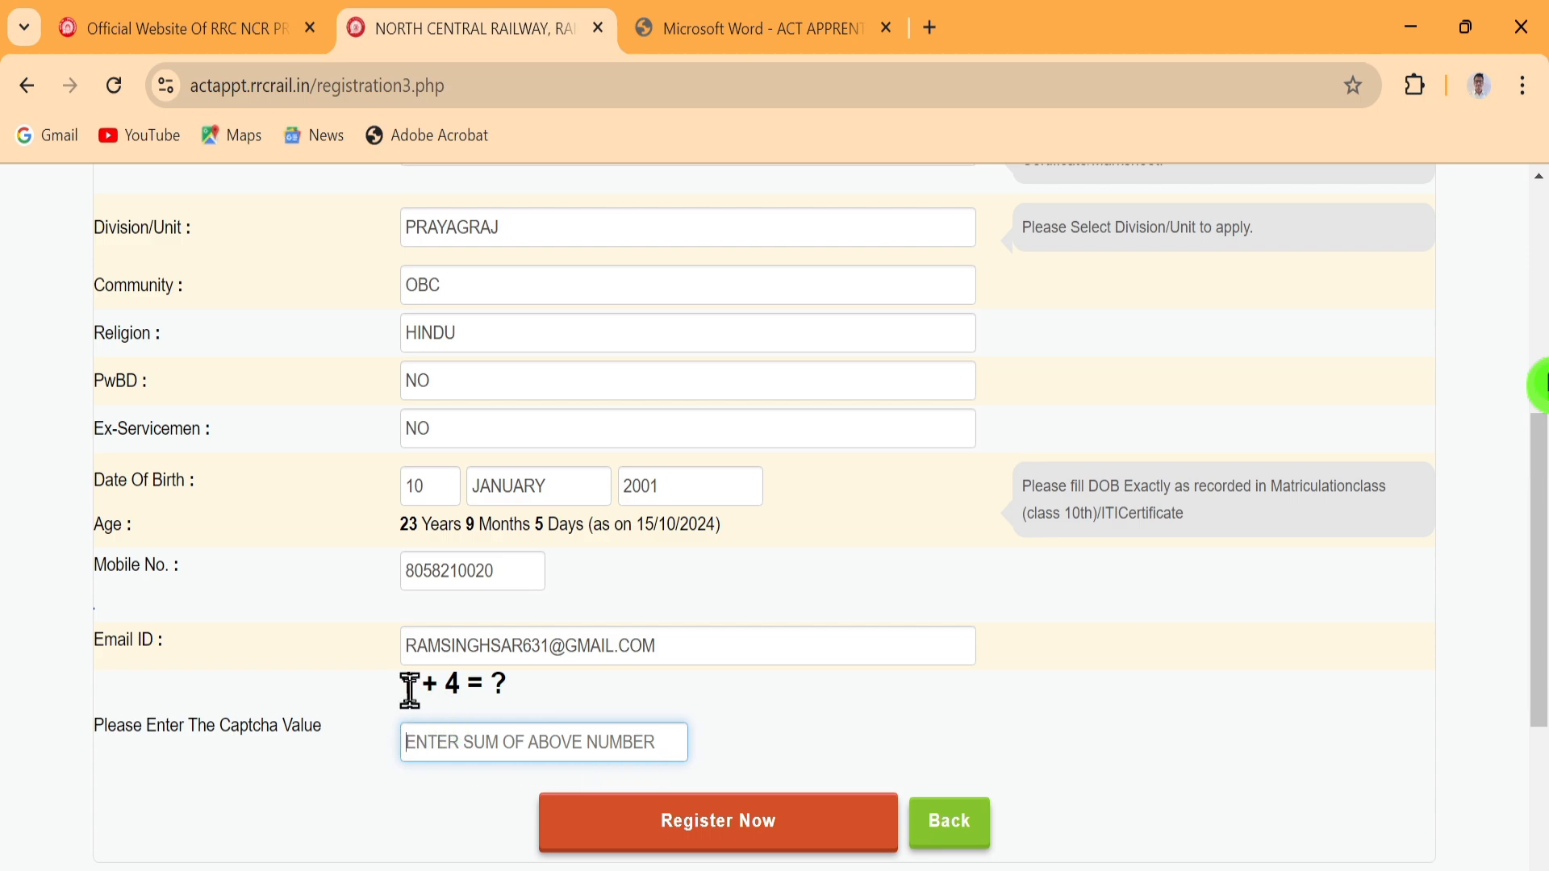
pyautogui.write('5')
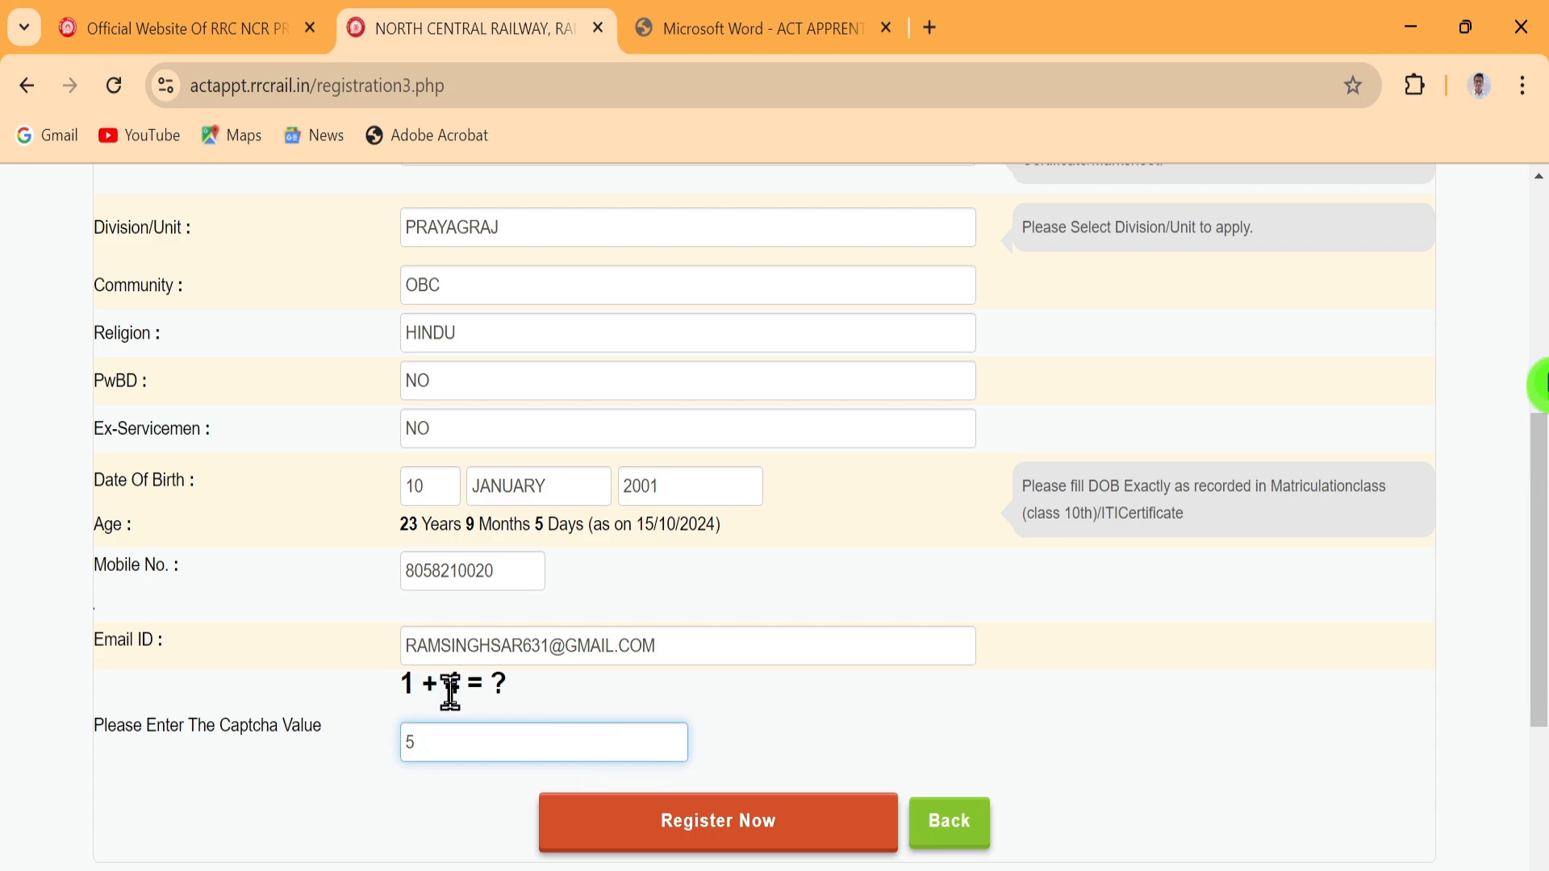
# Submit the registration with Register Now and confirm it with OK
pyautogui.click(719, 824)
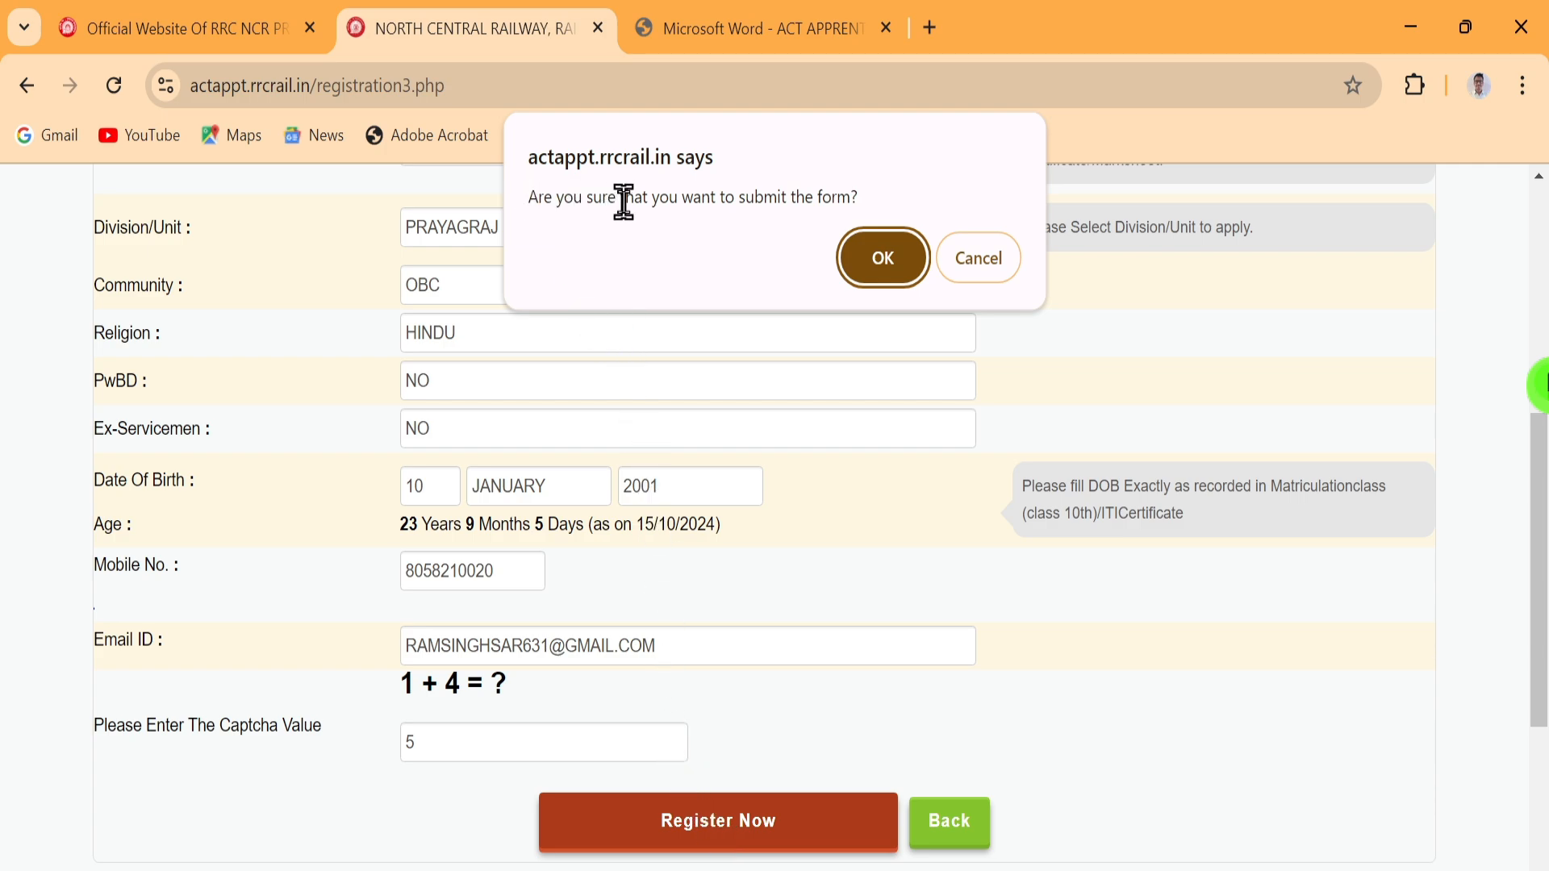
pyautogui.click(882, 255)
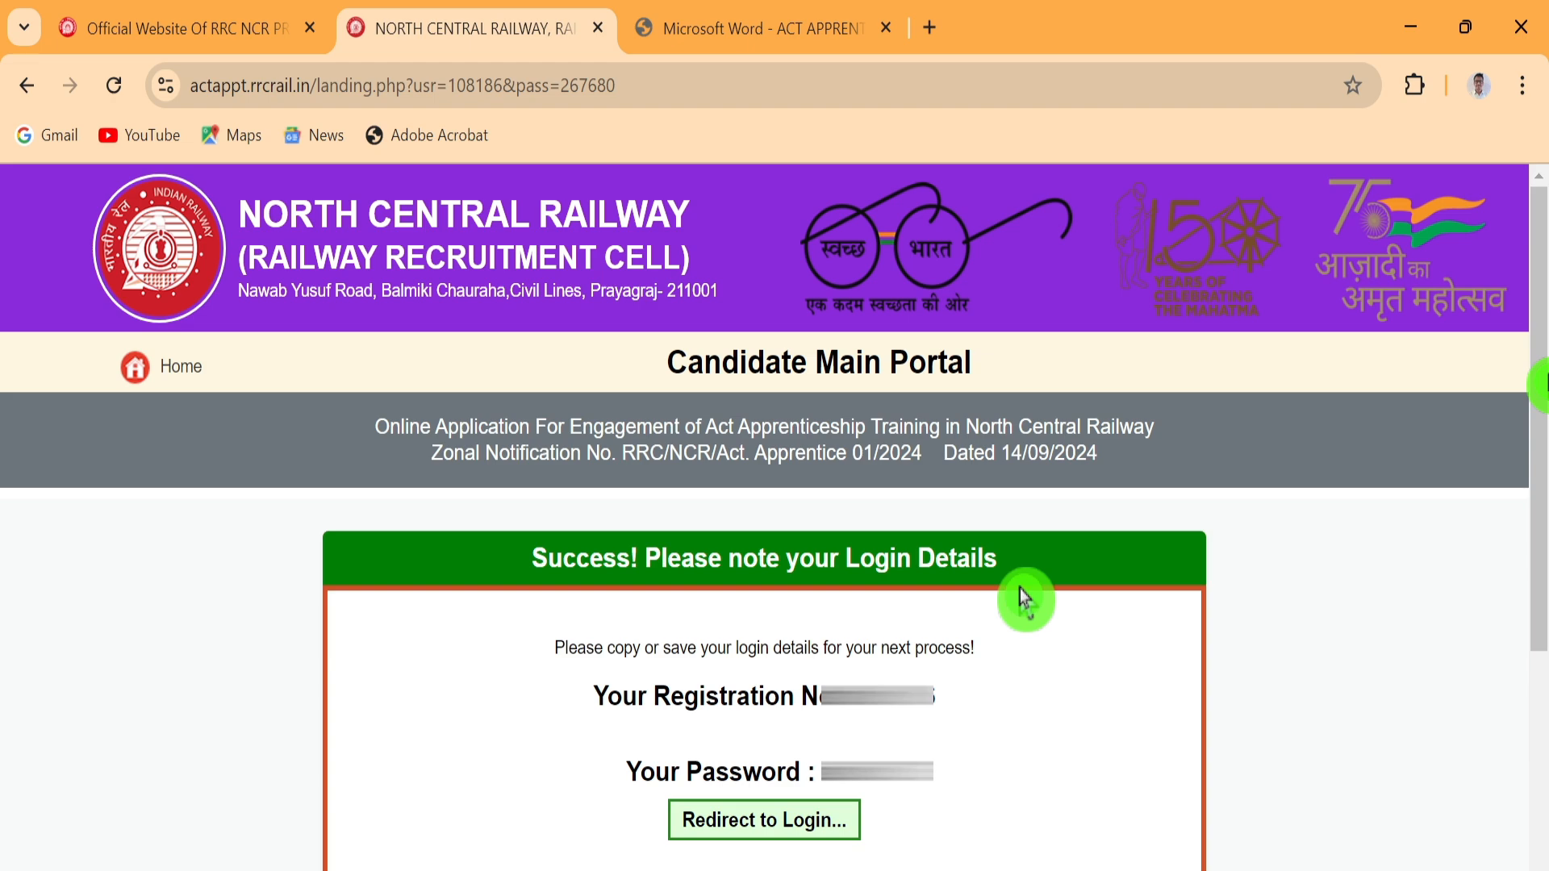
# Log in with the pasted registration number, the account password and captcha sum 9
pyautogui.click(781, 825)
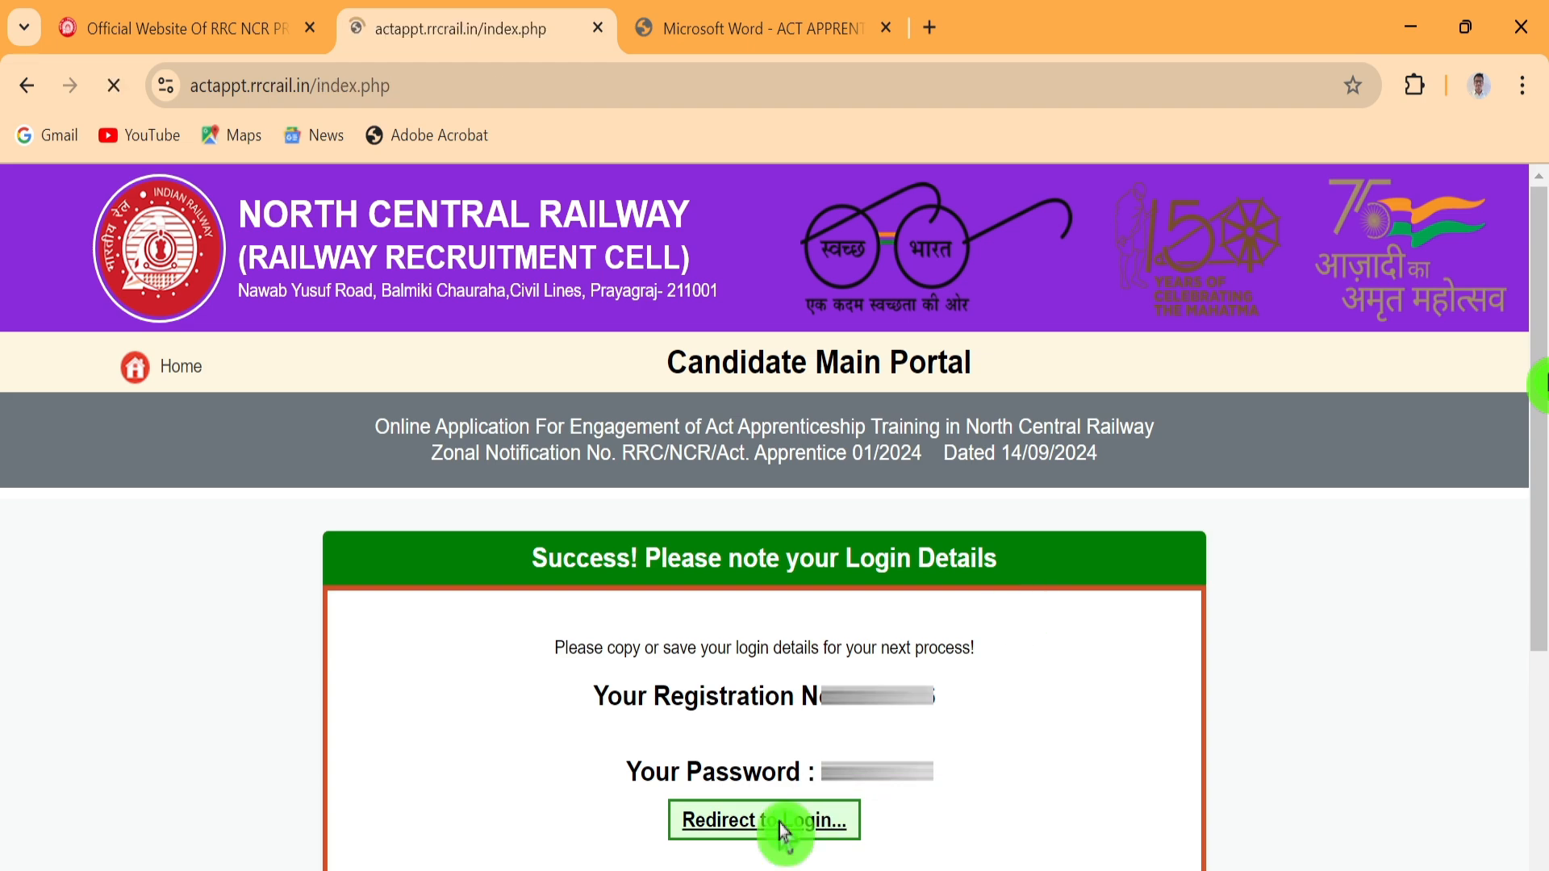
pyautogui.scroll(-2, 961, 519)
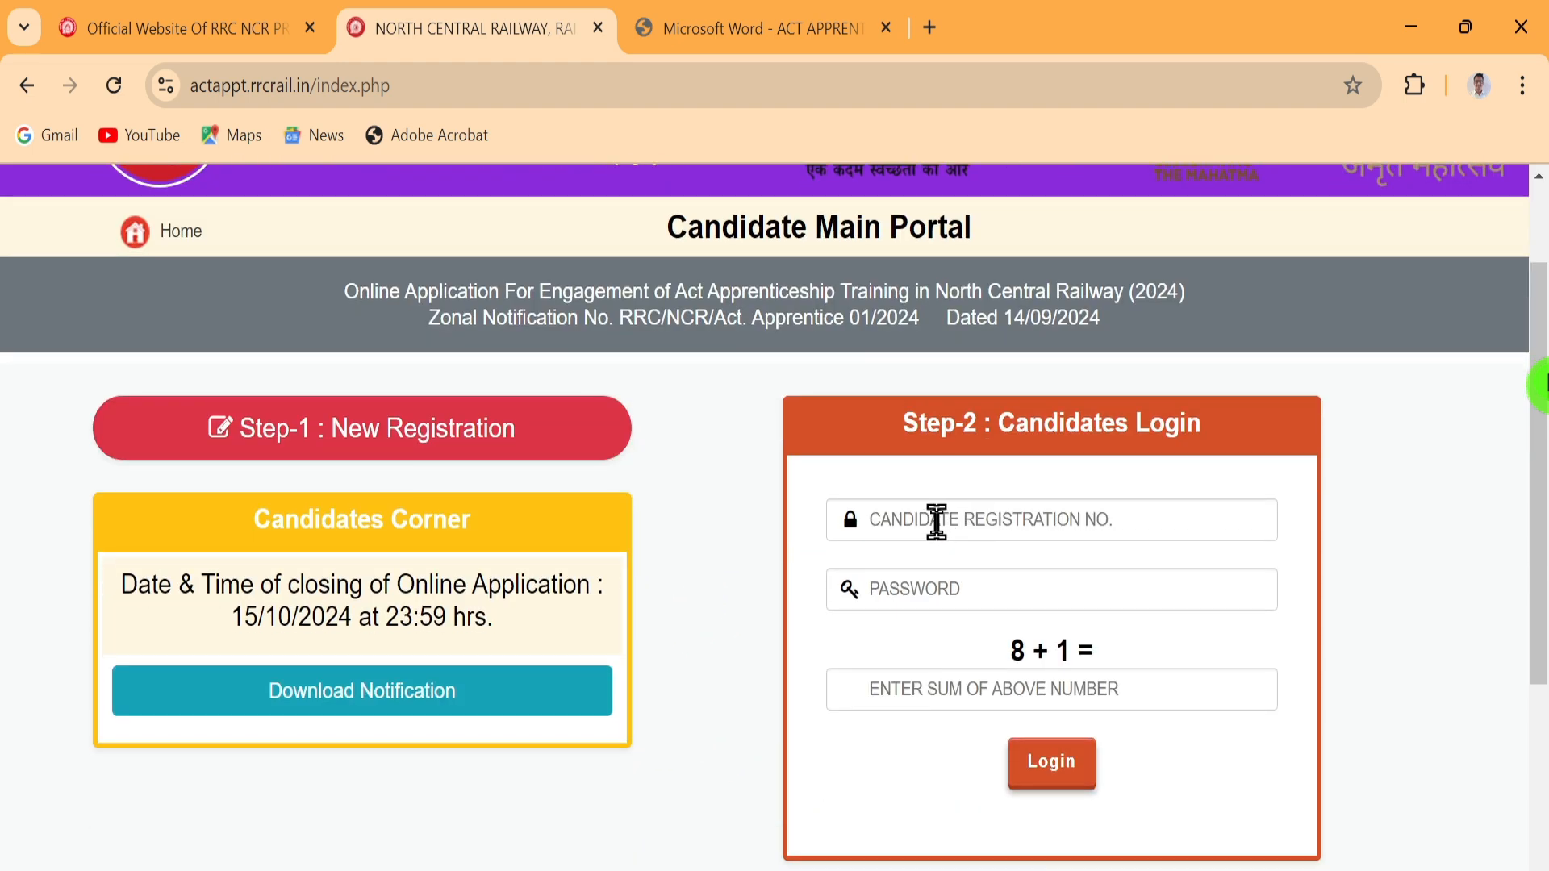
pyautogui.click(936, 522)
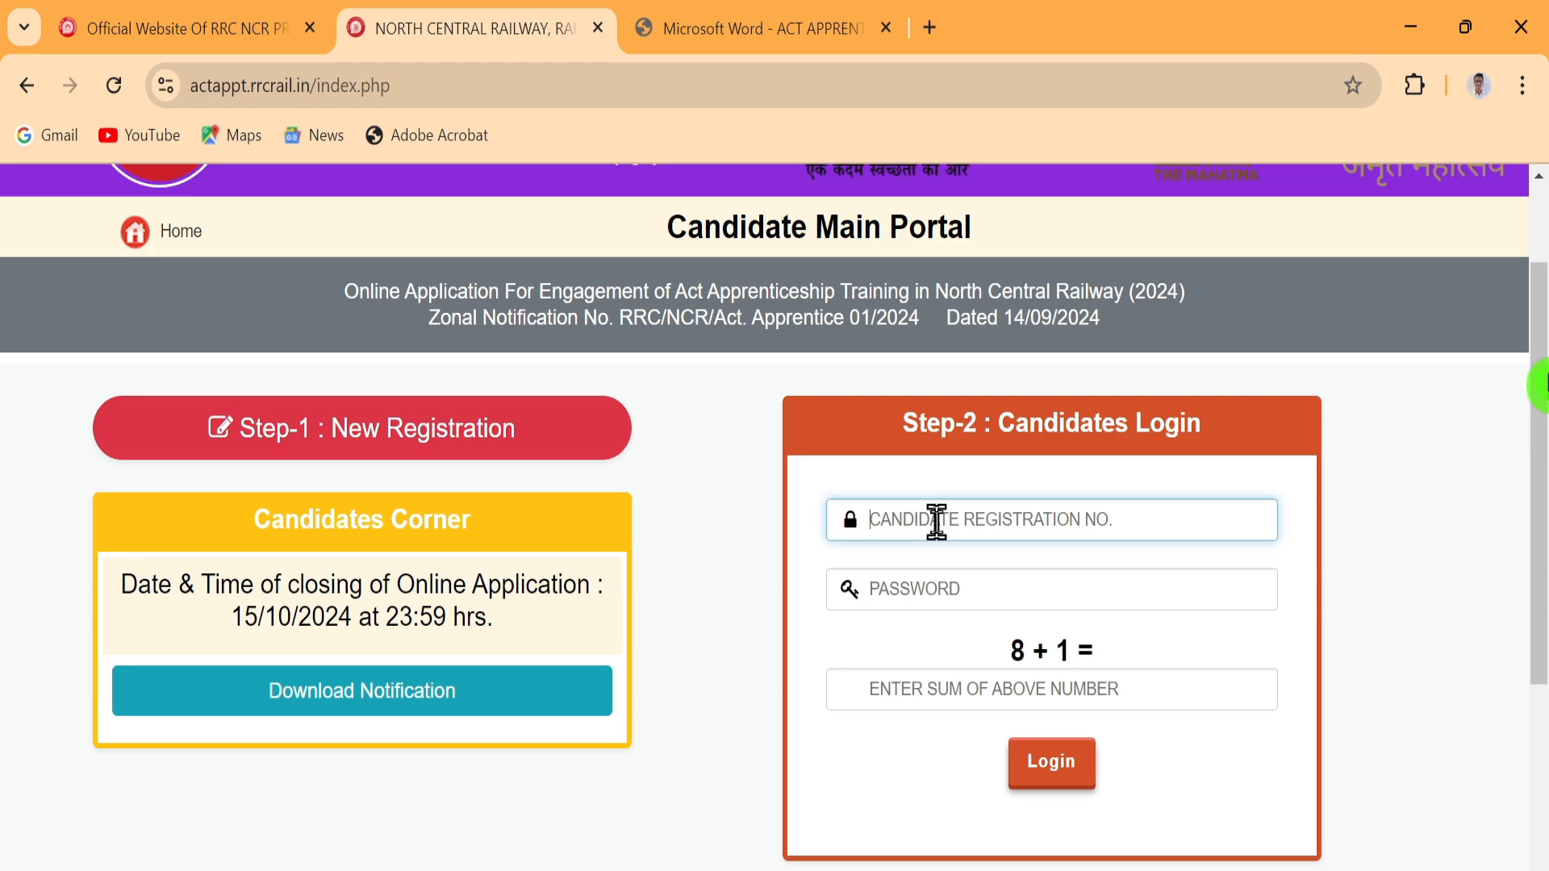
pyautogui.click(927, 591)
pyautogui.click(944, 519)
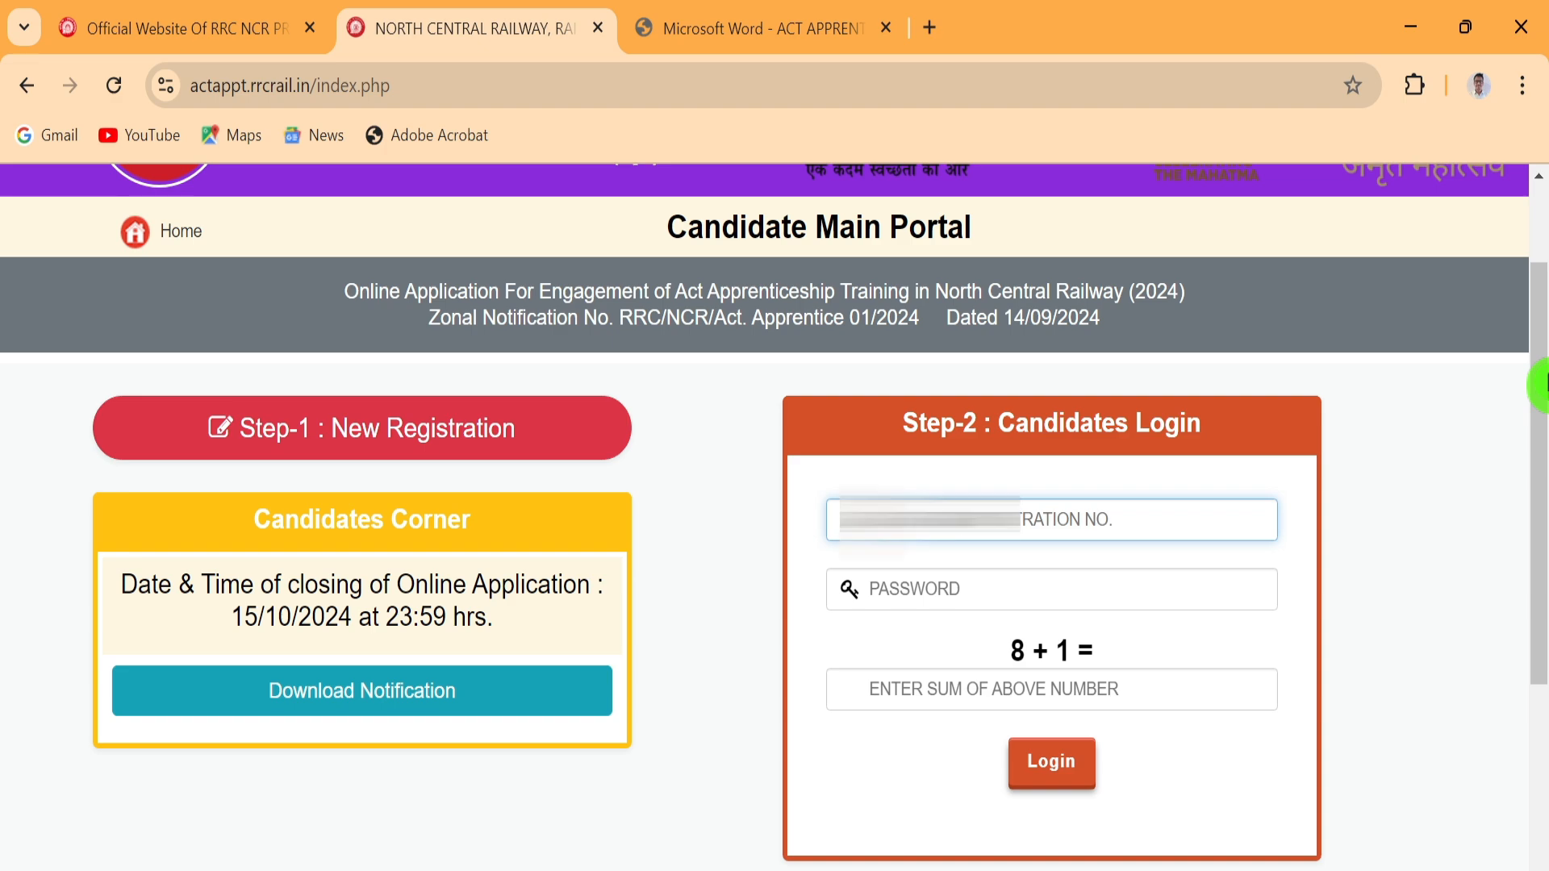
pyautogui.hotkey('ctrl', 'v')
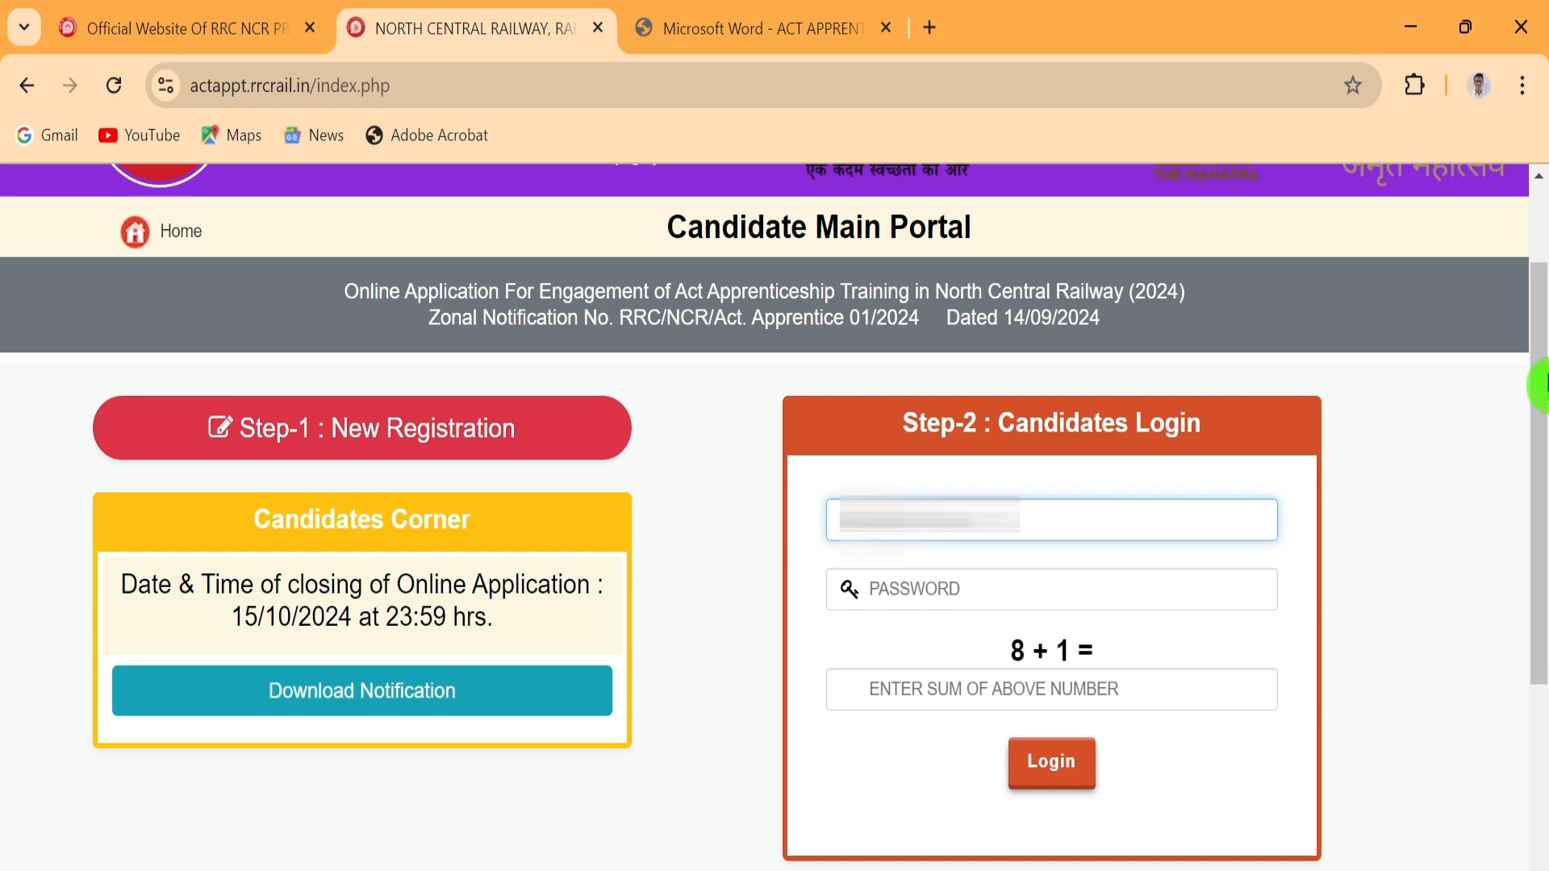
pyautogui.click(916, 593)
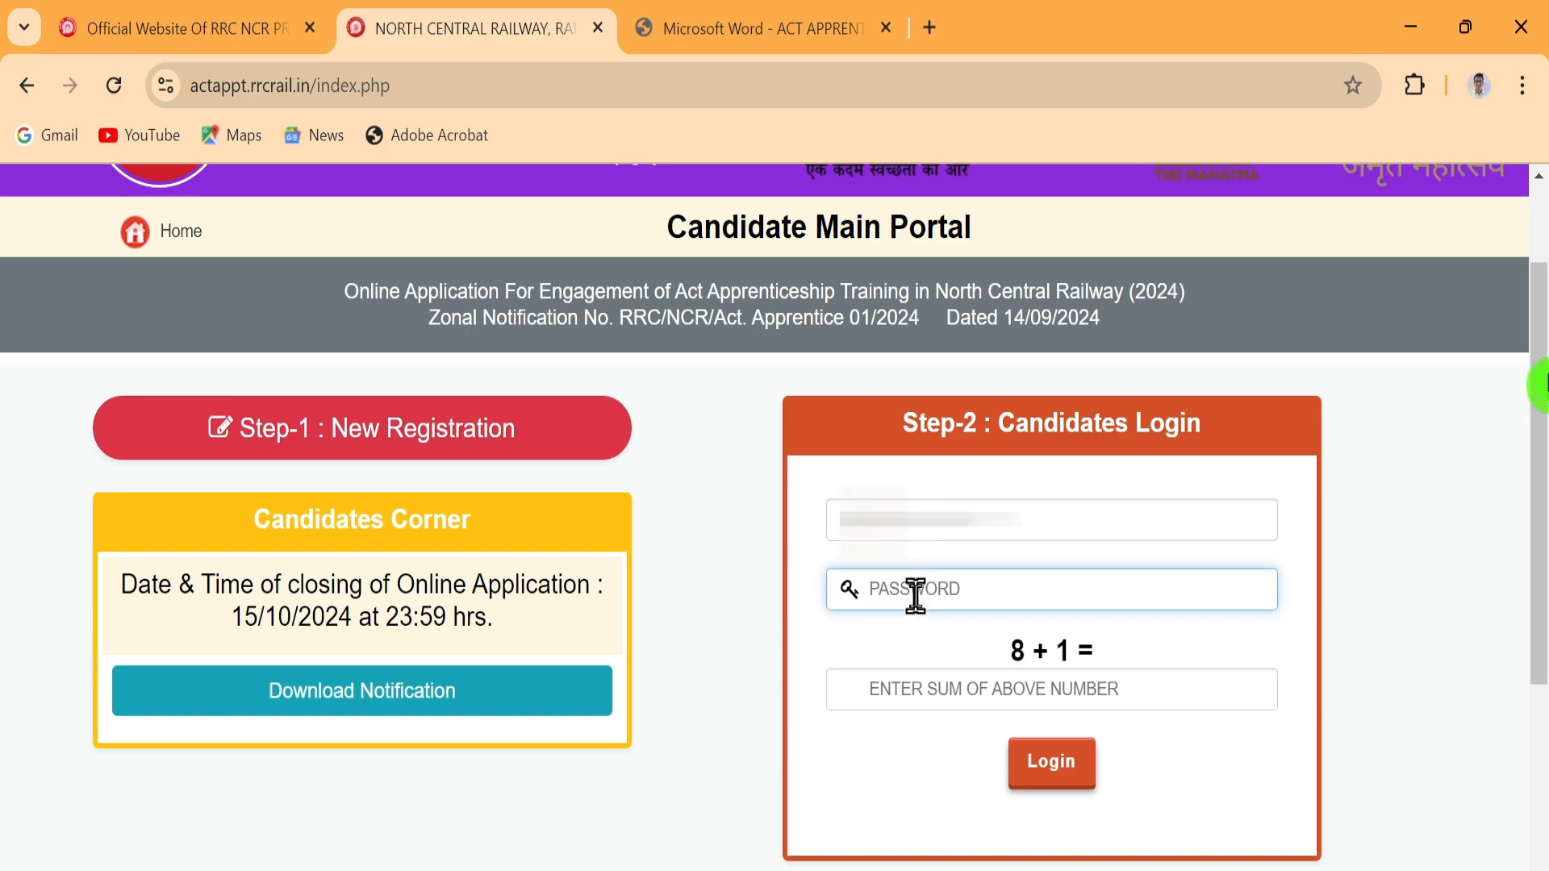
pyautogui.write('••')
pyautogui.click(942, 690)
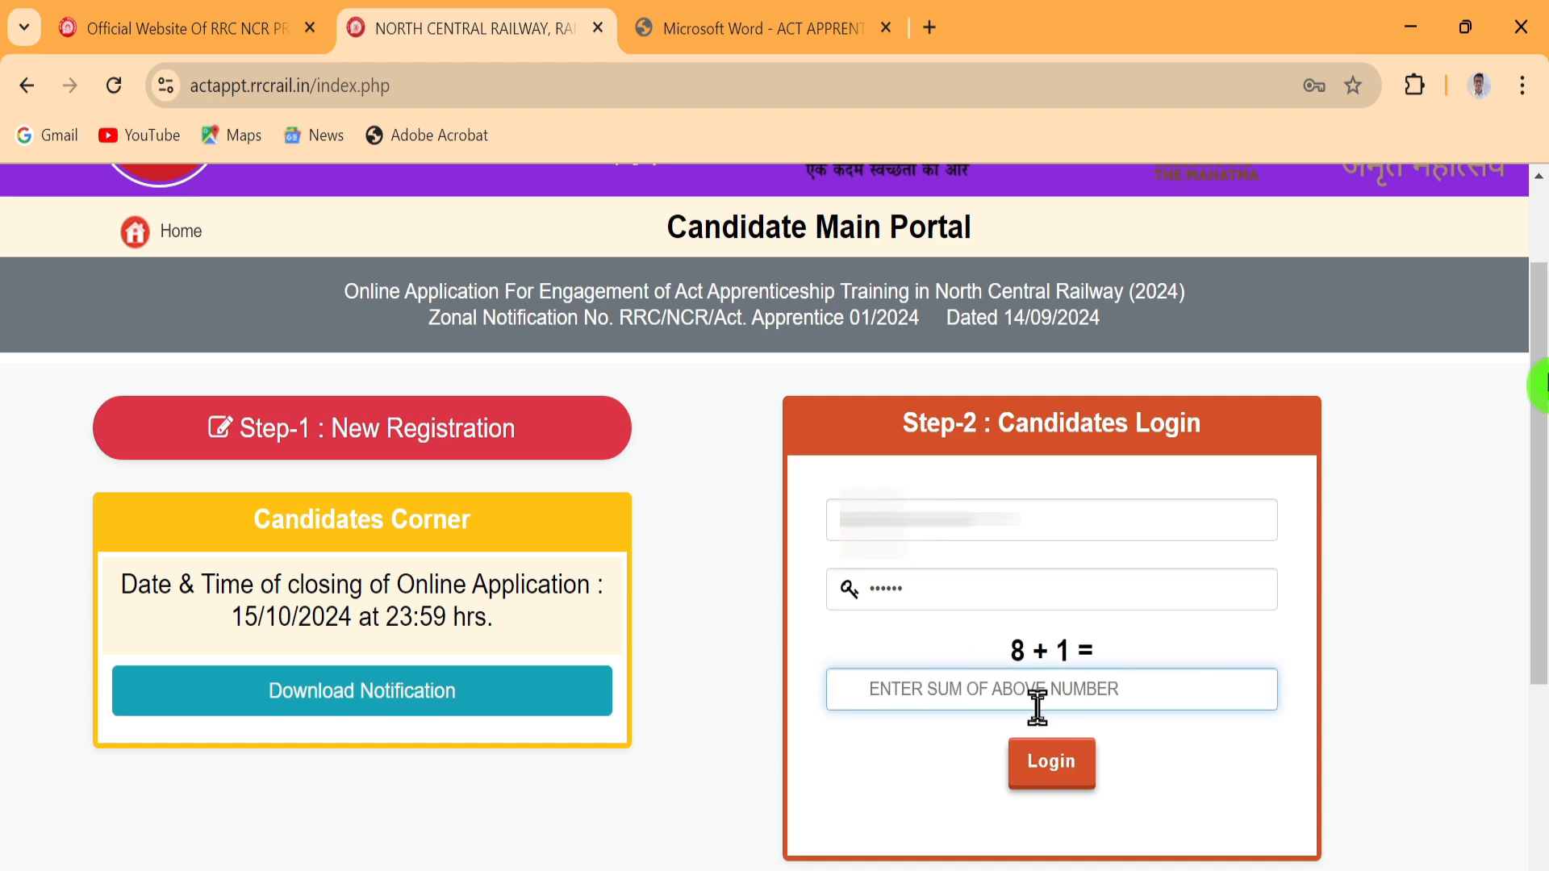
pyautogui.write('9')
pyautogui.click(1065, 758)
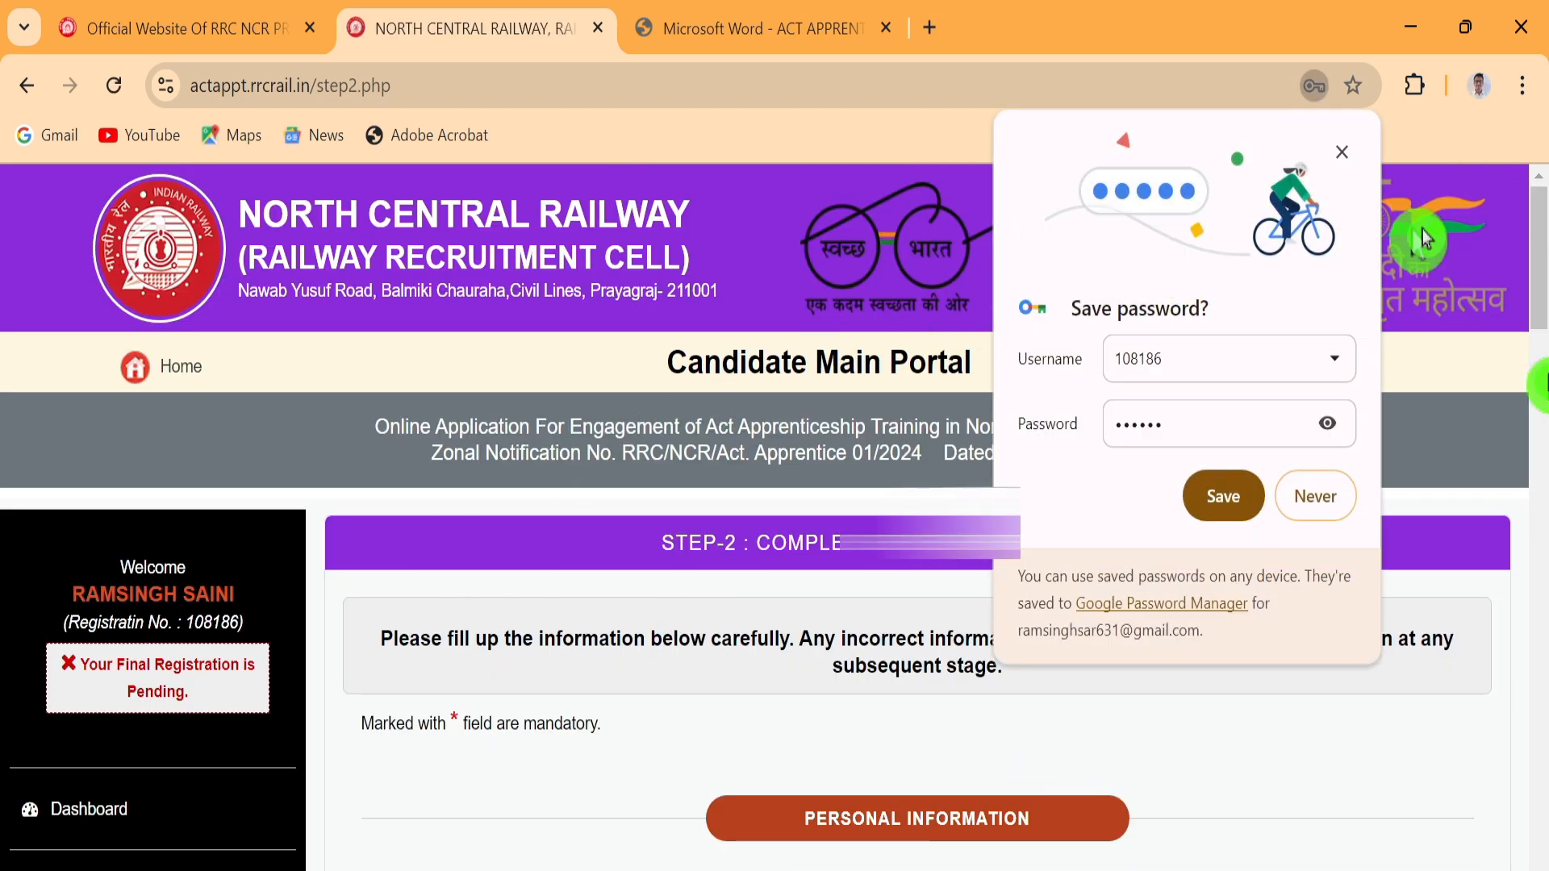
# Decline saving the password, choose MALE as gender and enter the father's name
pyautogui.click(1311, 498)
pyautogui.scroll(-3, 927, 428)
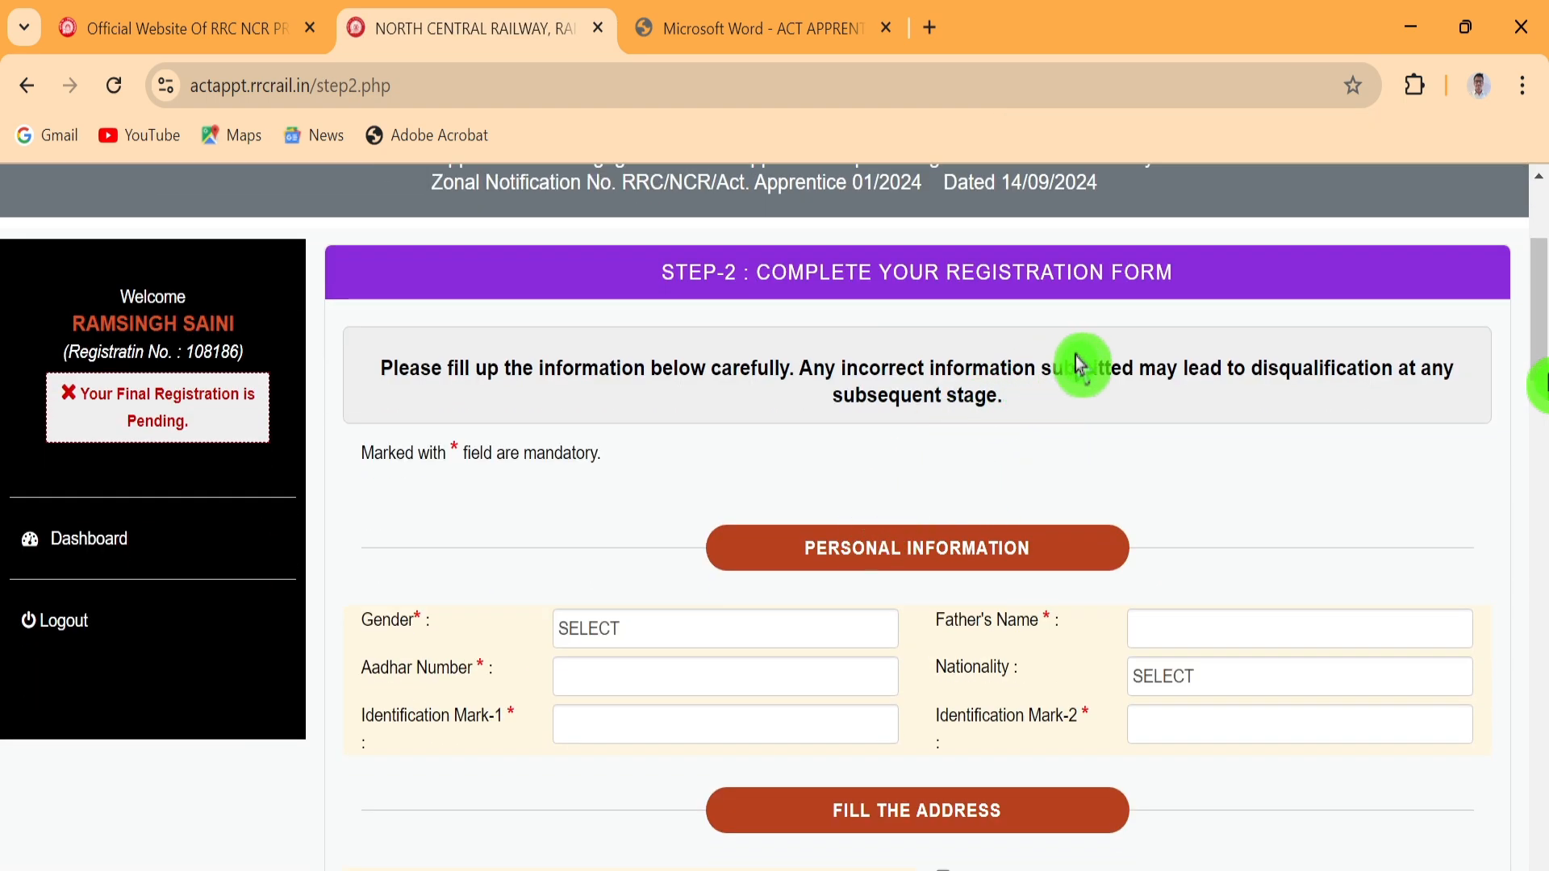
pyautogui.scroll(-3, 966, 418)
pyautogui.scroll(3, 966, 419)
pyautogui.click(617, 633)
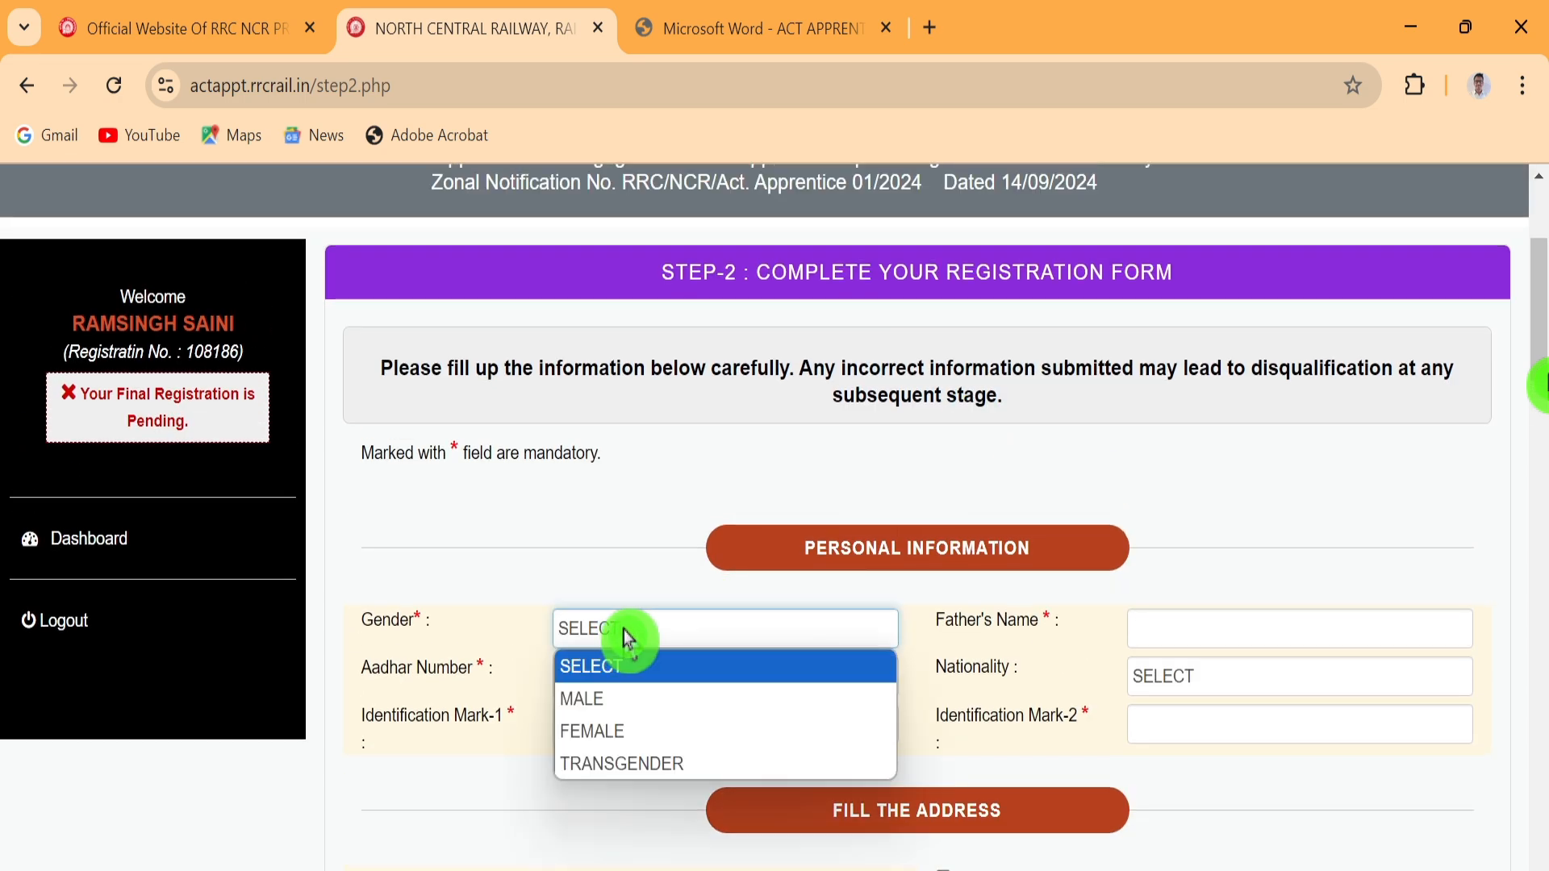
pyautogui.click(619, 707)
pyautogui.click(1237, 627)
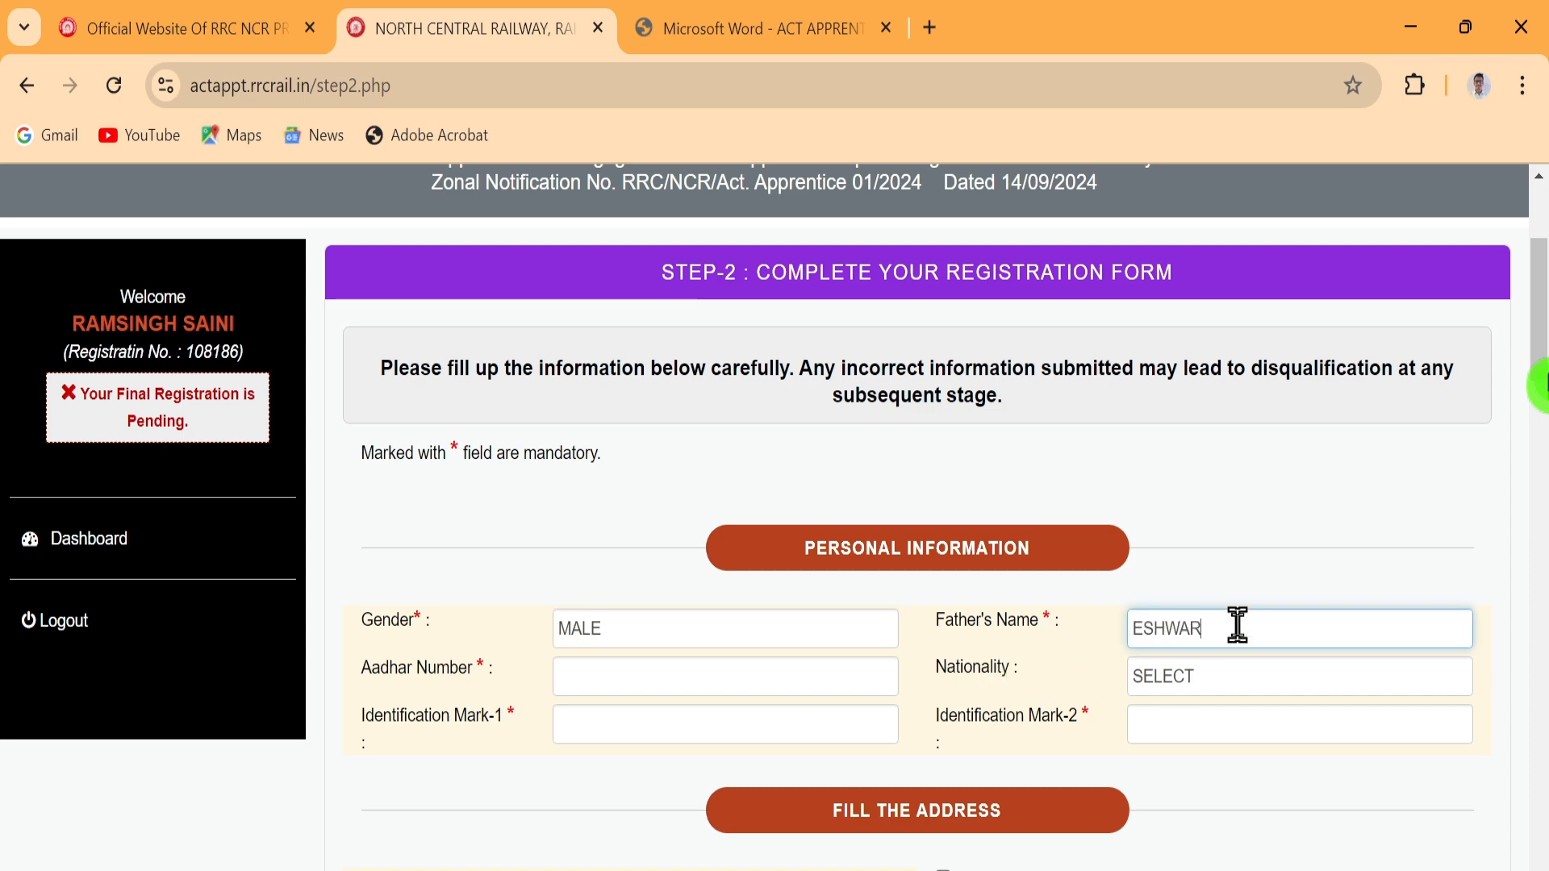
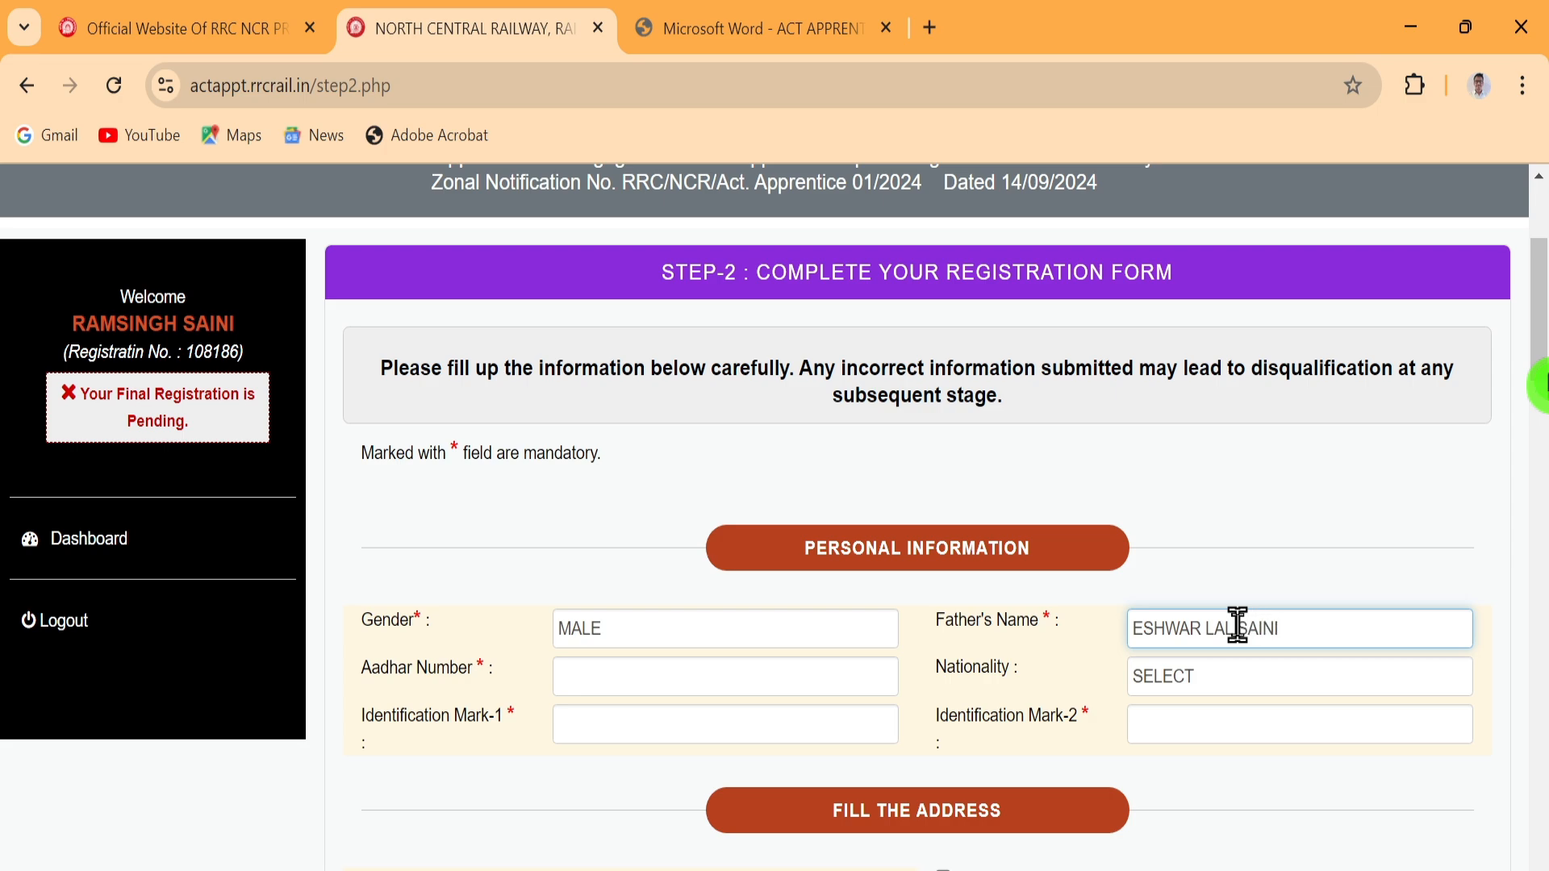
# Enter the Aadhaar number, set nationality INDIAN and fill both identification marks with NO MARK
pyautogui.click(715, 684)
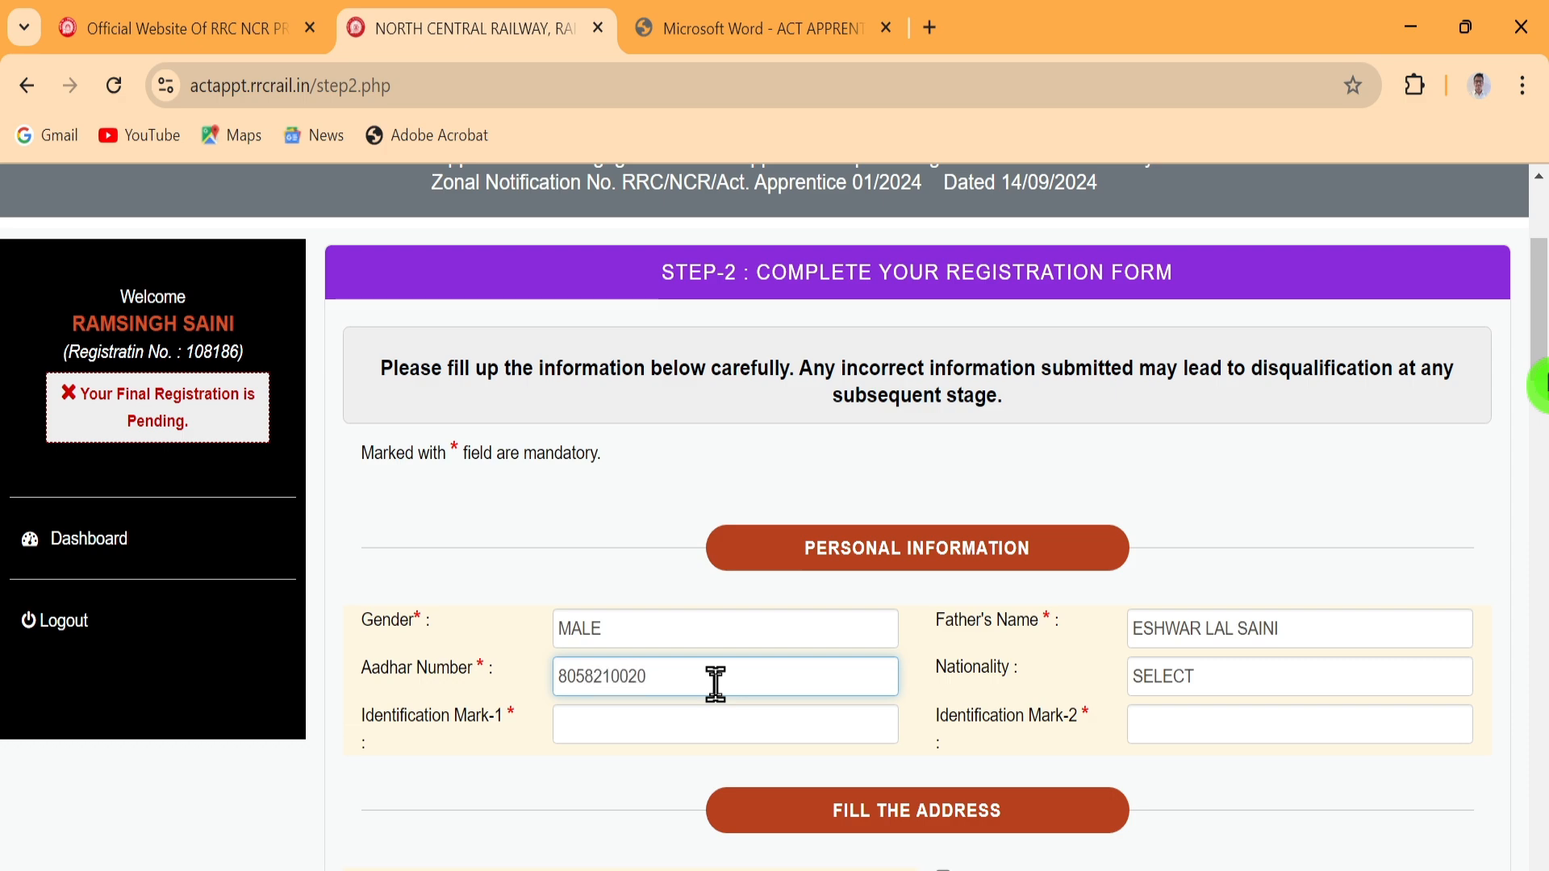
pyautogui.click(1255, 679)
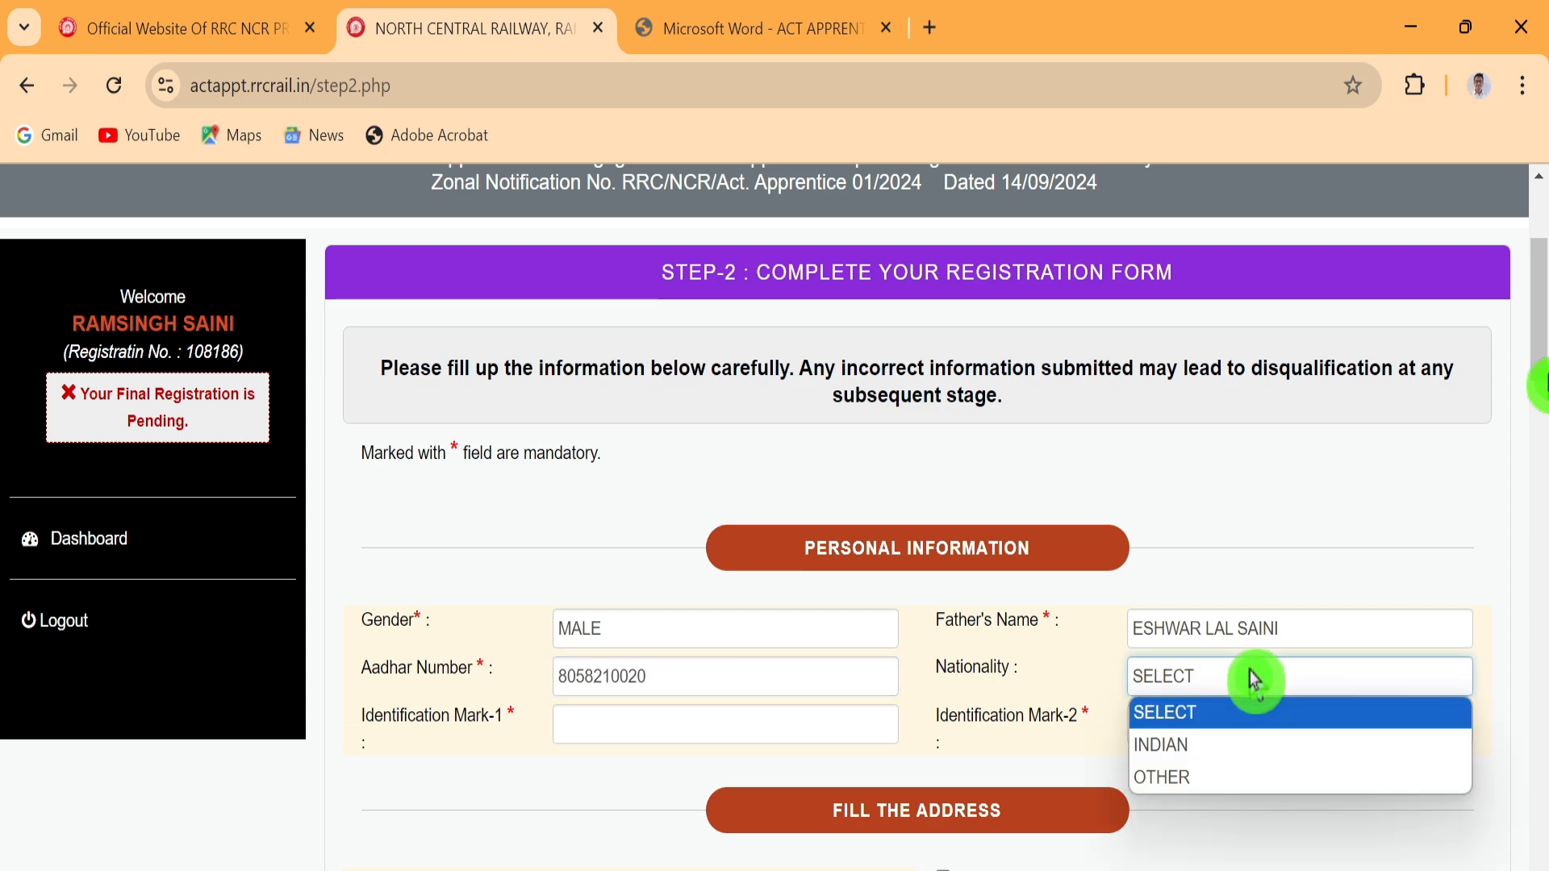
pyautogui.click(1192, 747)
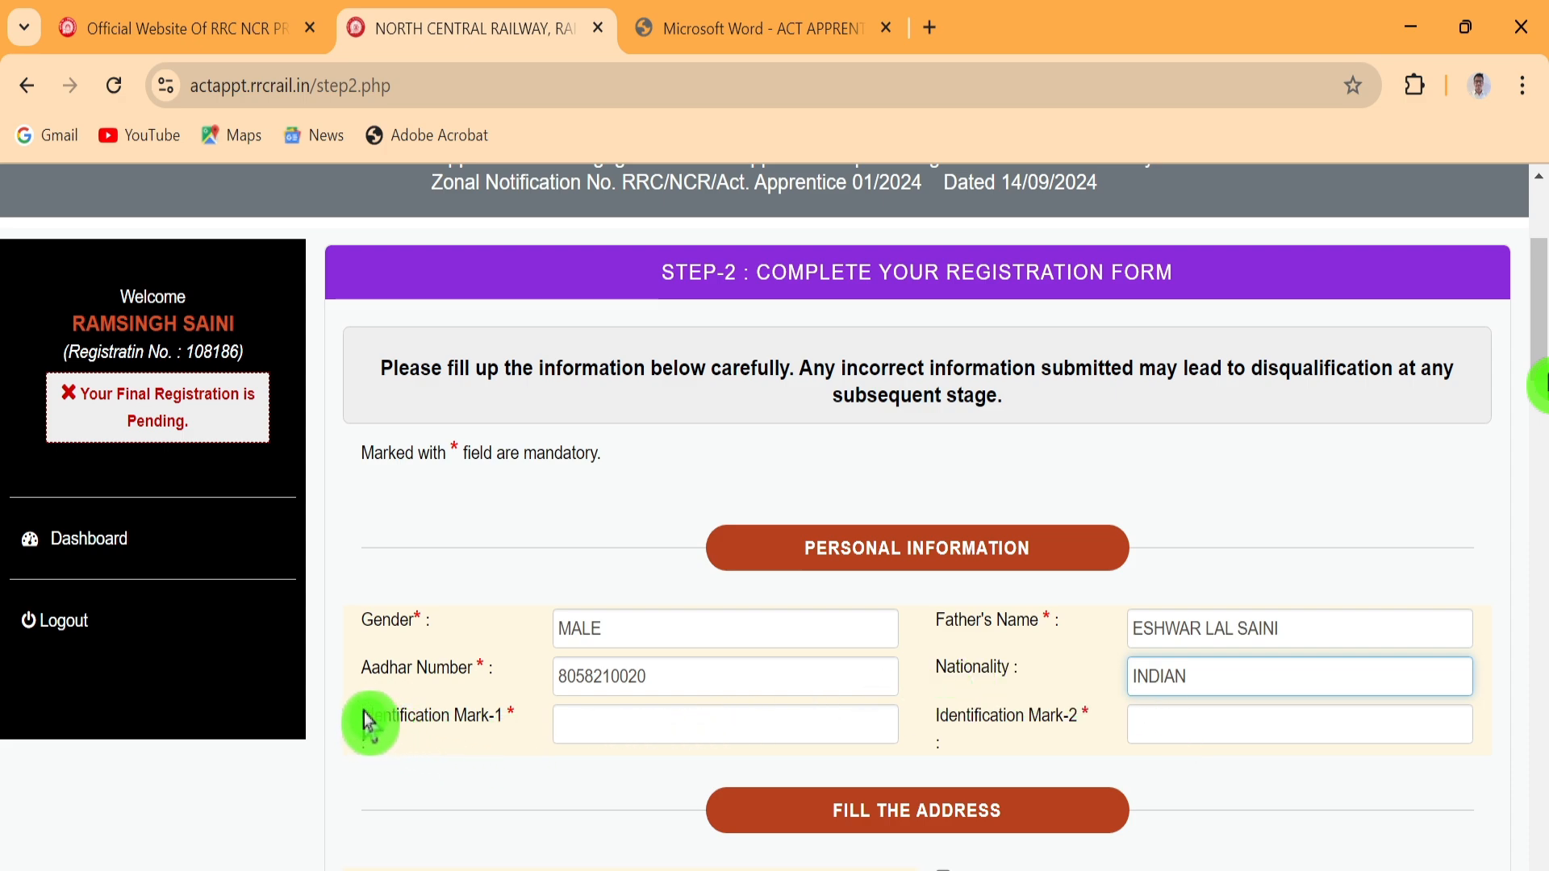
pyautogui.click(580, 724)
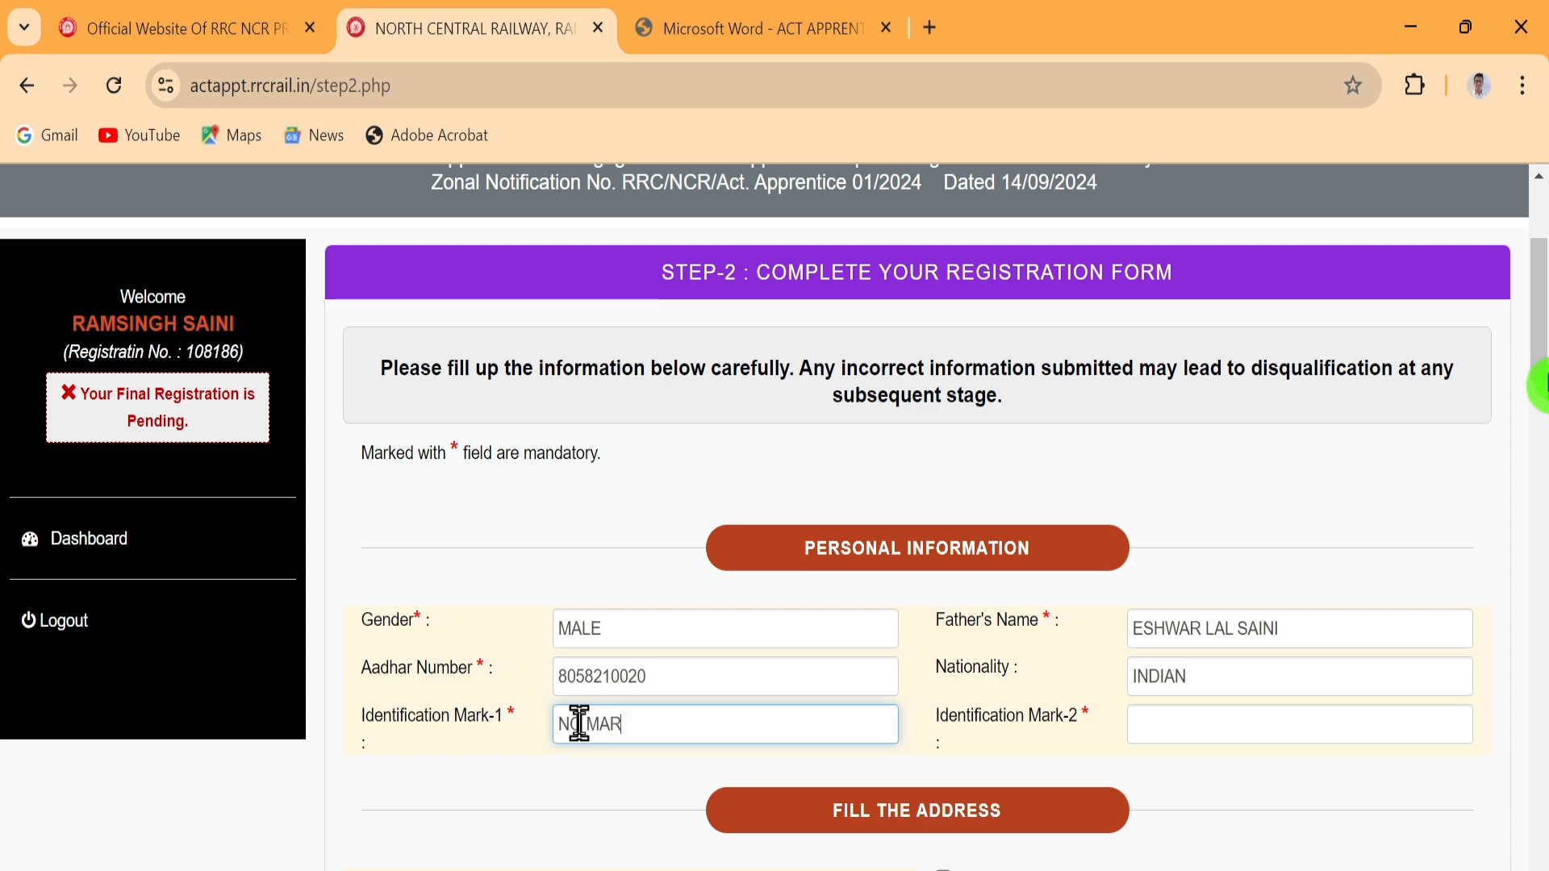
pyautogui.click(1172, 721)
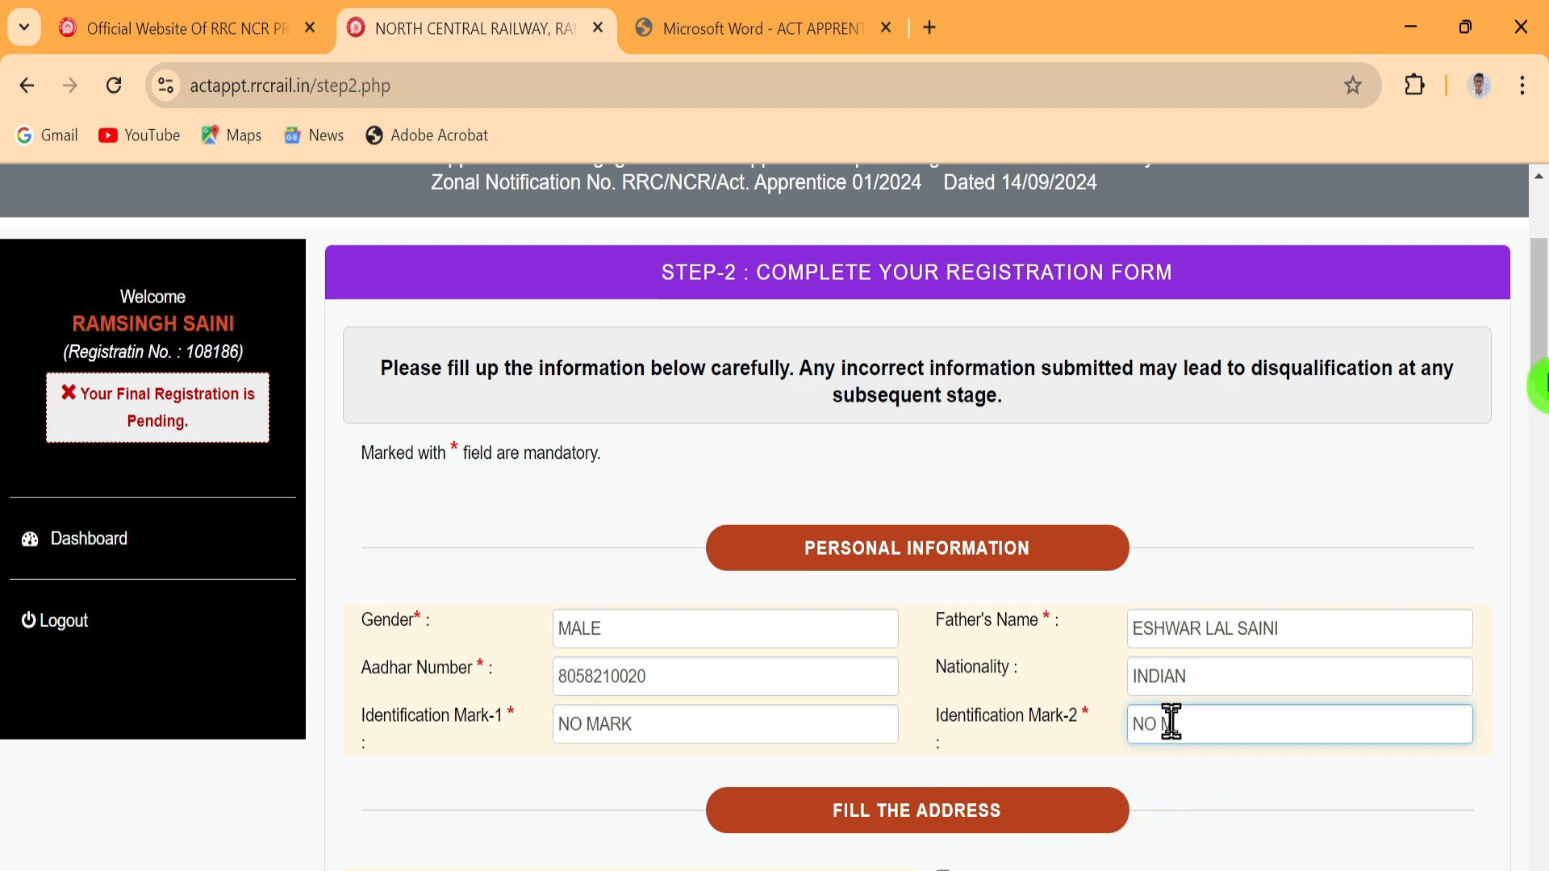
pyautogui.write('NO MARK')
# Return to correct the Aadhaar number, then set the permanent address state to RAJASTHAN
pyautogui.scroll(-3, 1023, 568)
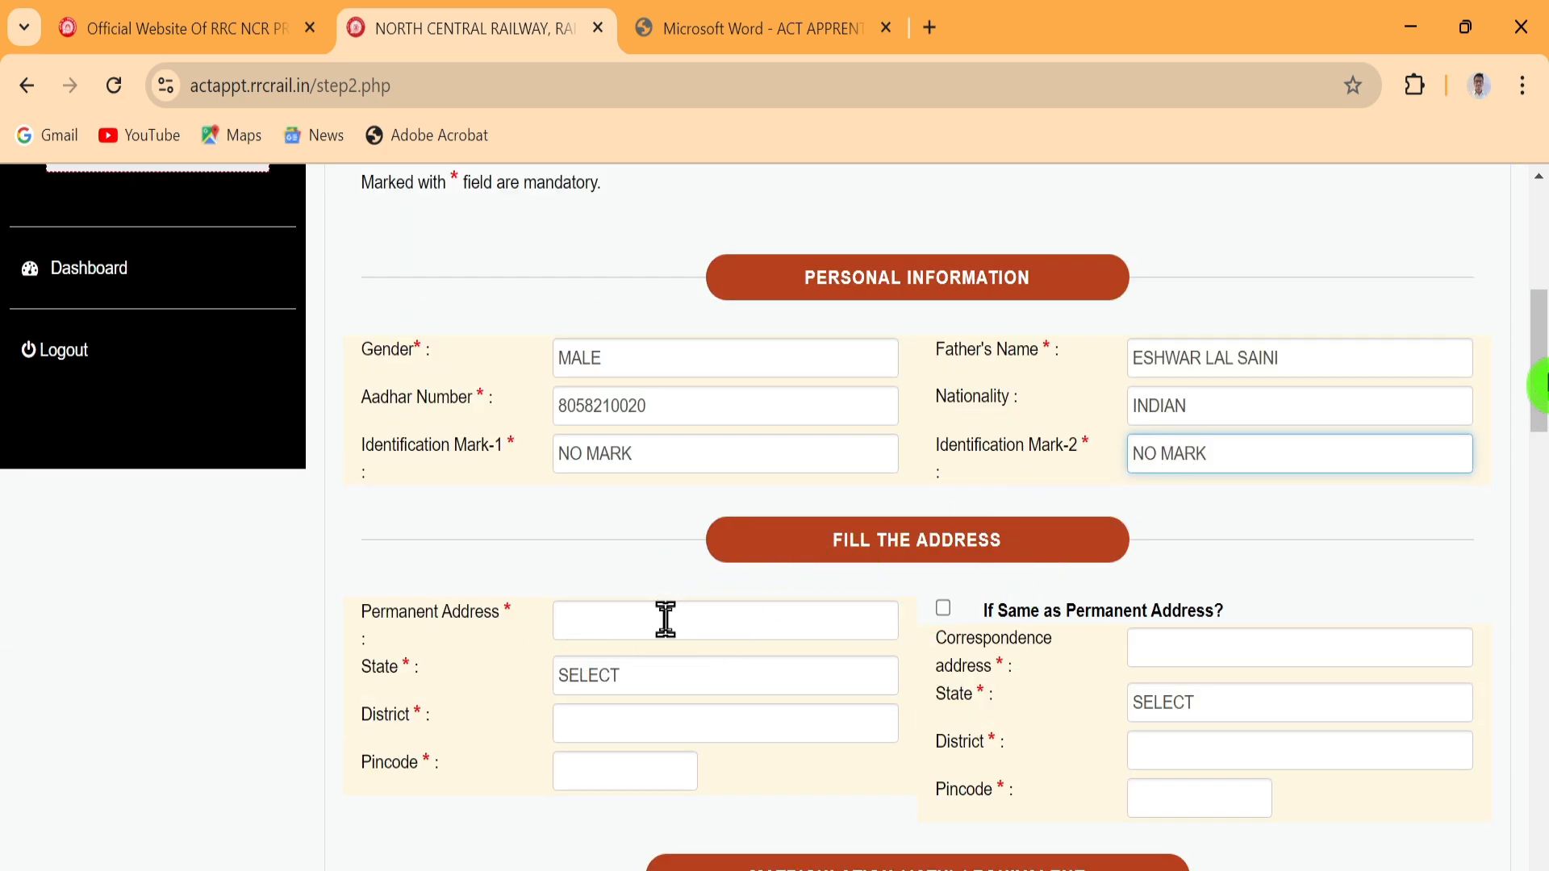
pyautogui.click(694, 404)
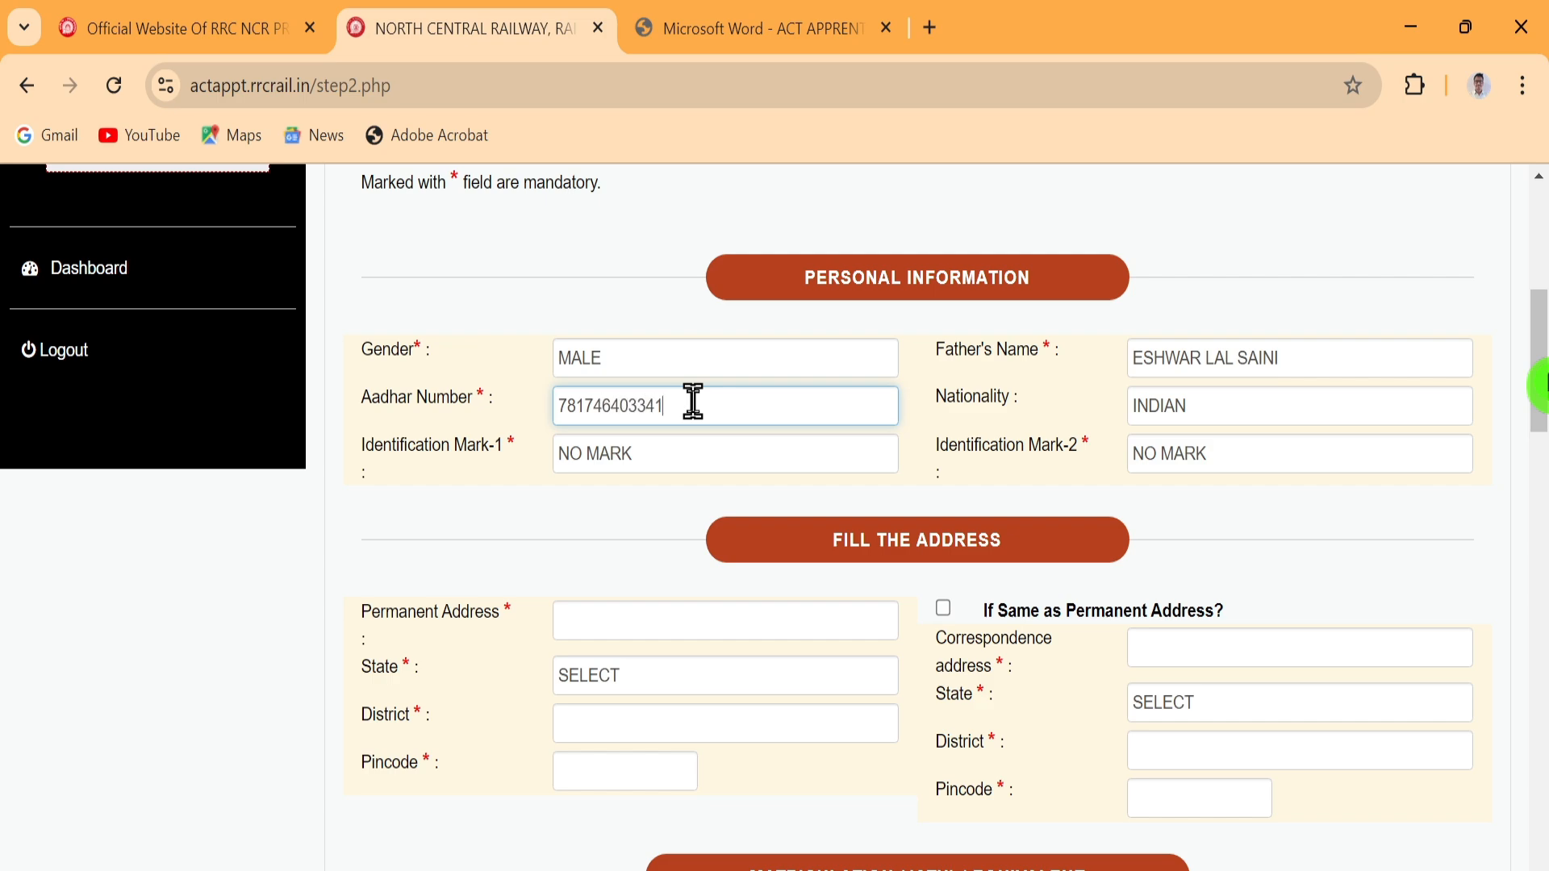
pyautogui.click(584, 619)
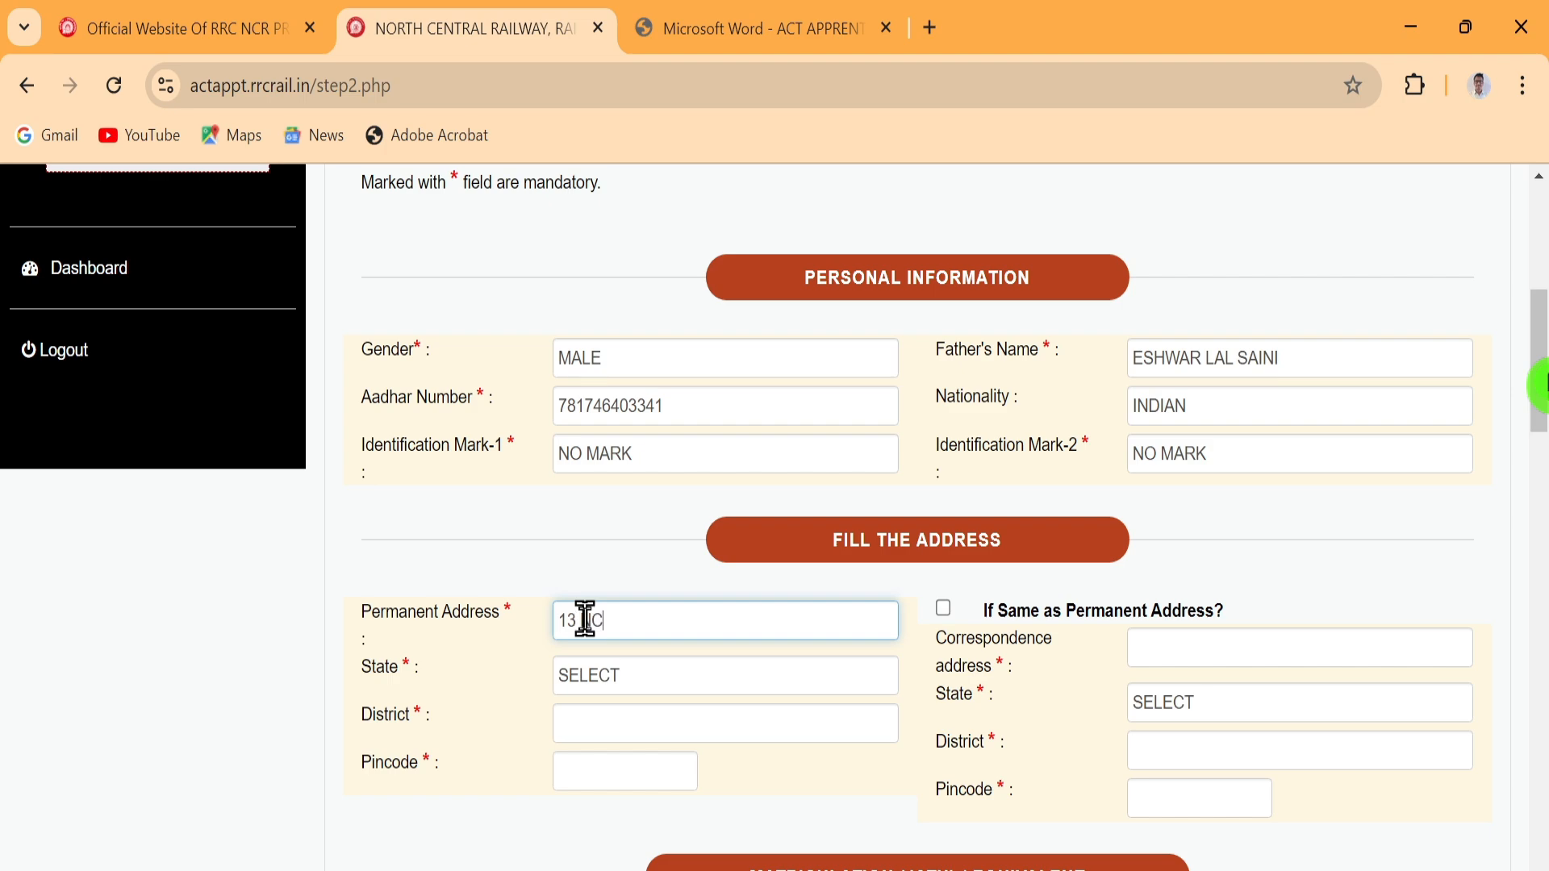
pyautogui.click(637, 687)
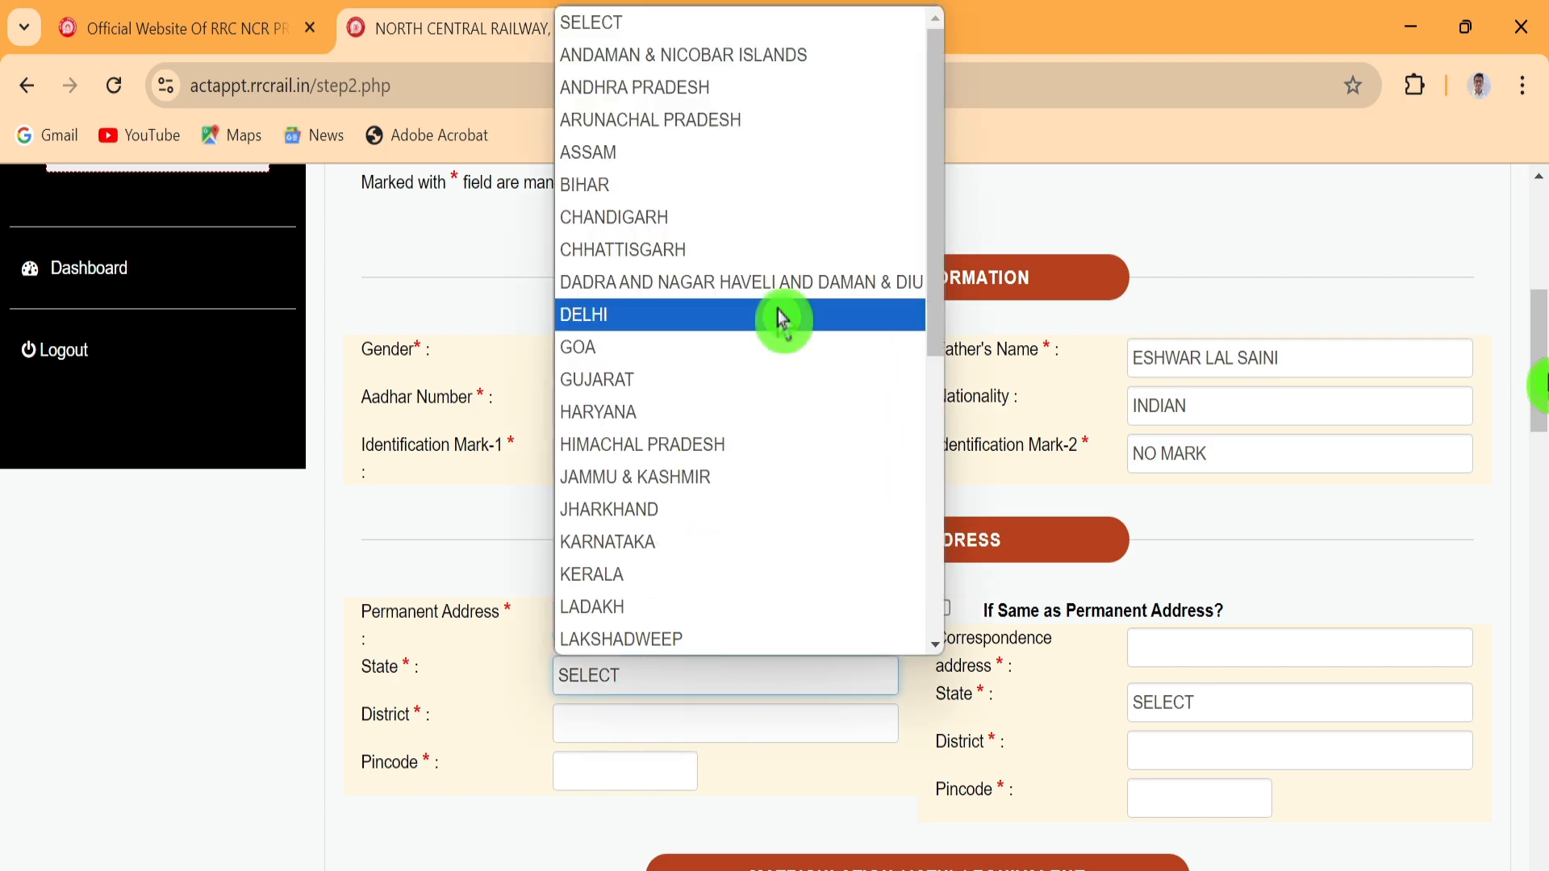
pyautogui.scroll(-3, 688, 424)
pyautogui.scroll(-3, 626, 517)
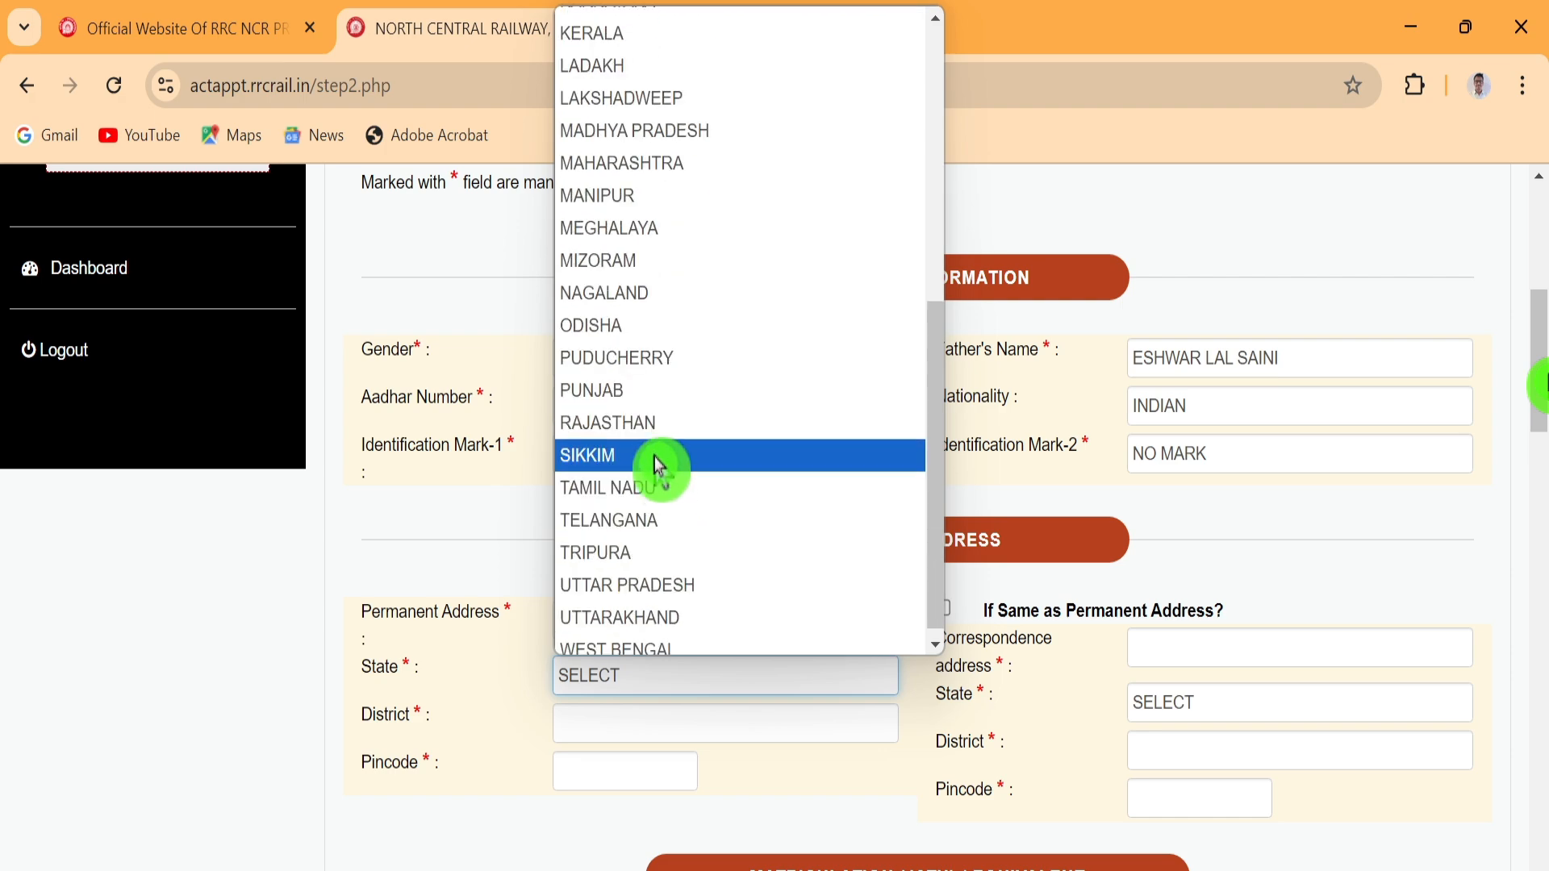
pyautogui.click(678, 424)
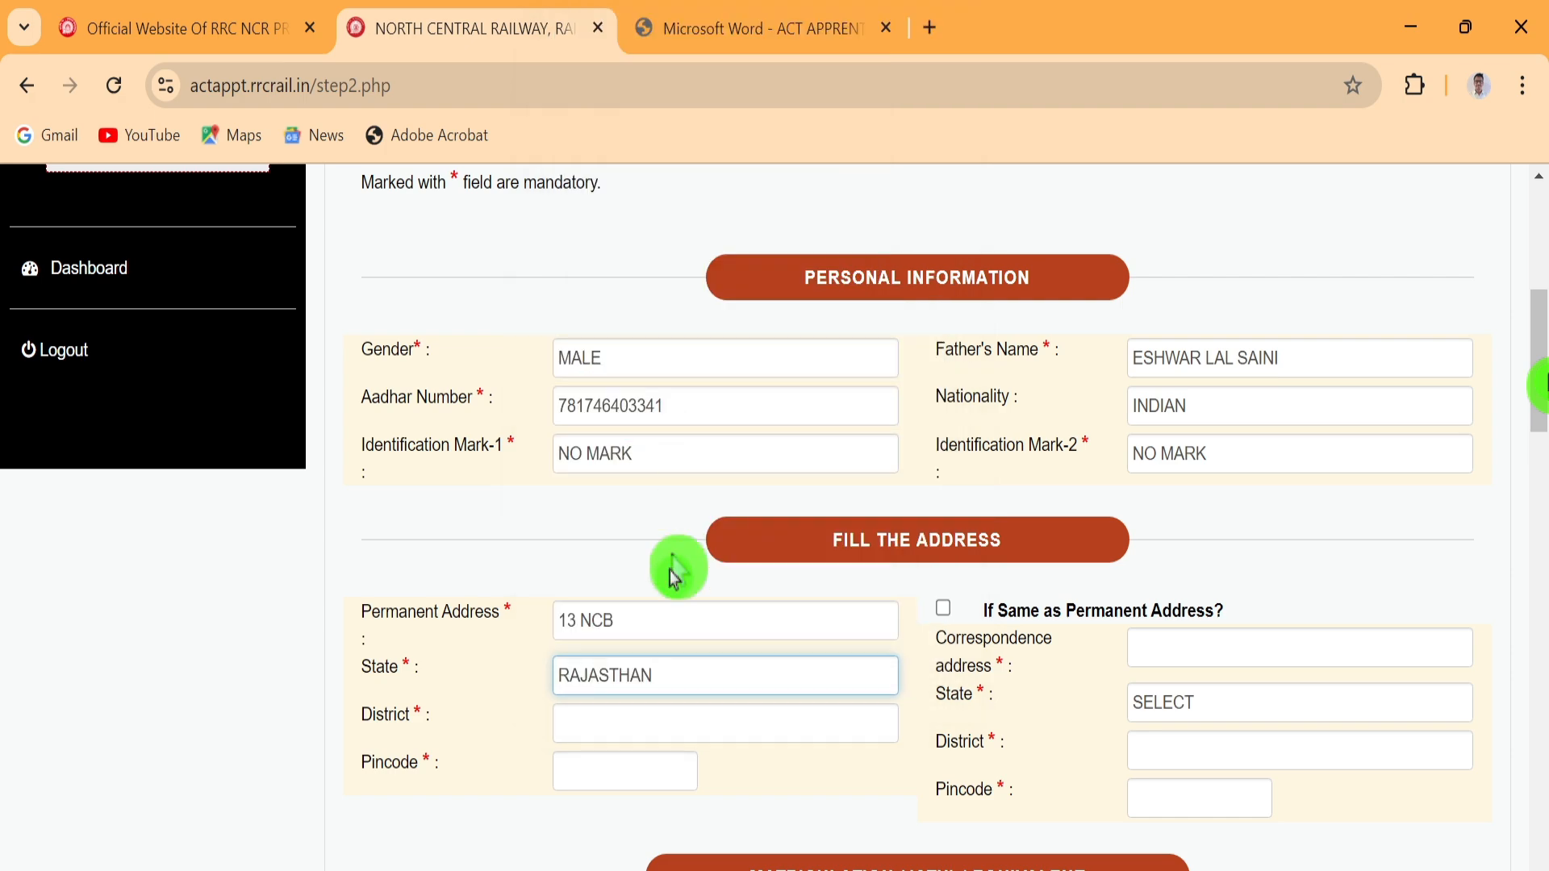
# Enter district JHUNJHUNU and pincode 333303, and copy the permanent address to correspondence
pyautogui.click(614, 722)
pyautogui.write('JHUNJHUNU')
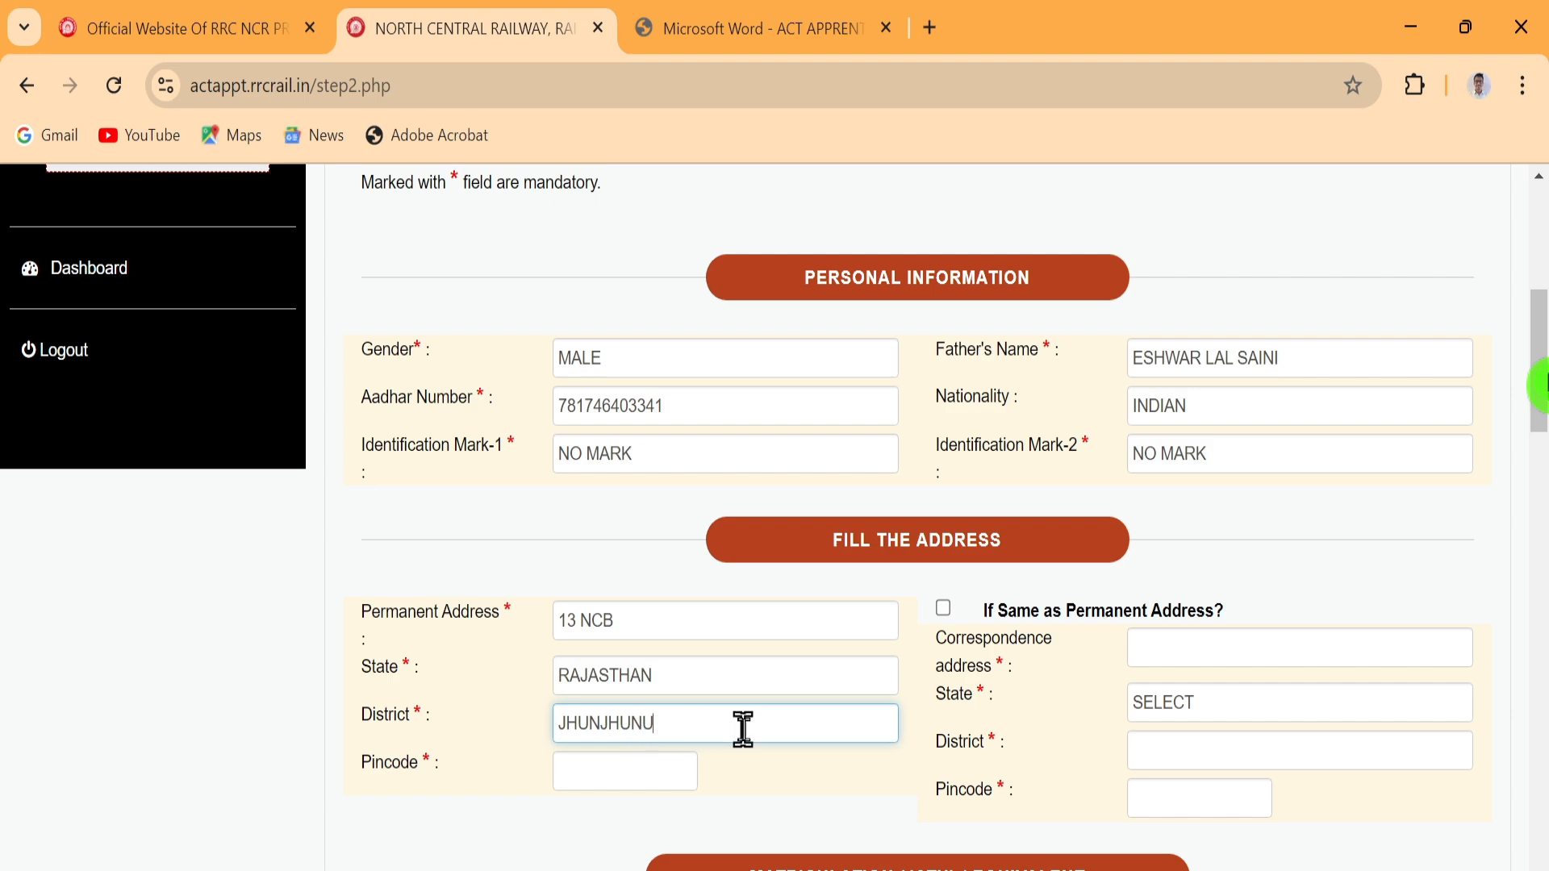
pyautogui.click(641, 768)
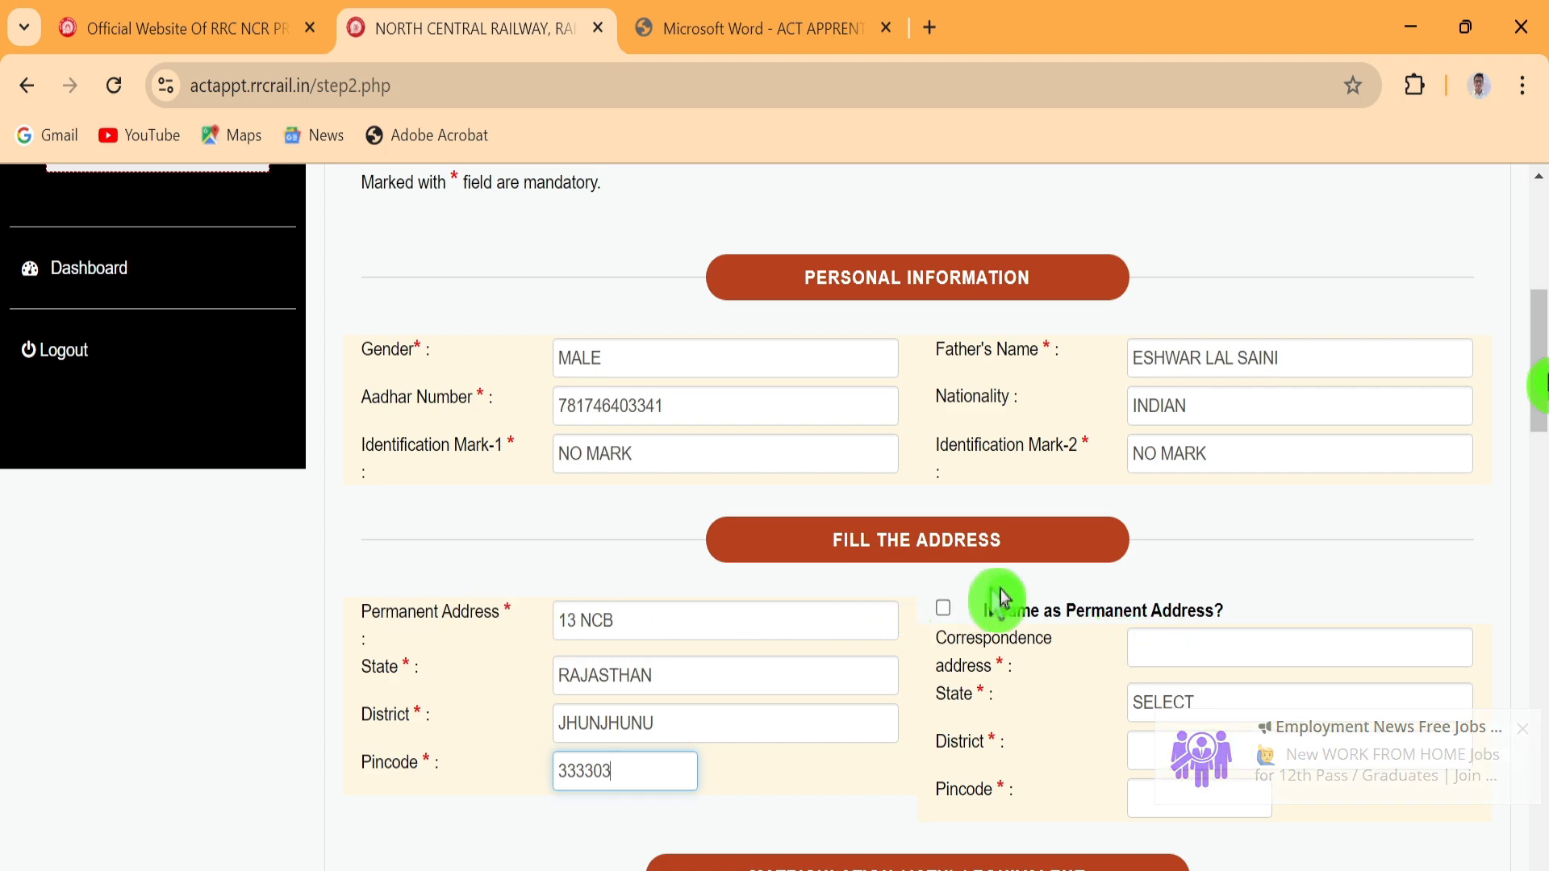
pyautogui.click(942, 611)
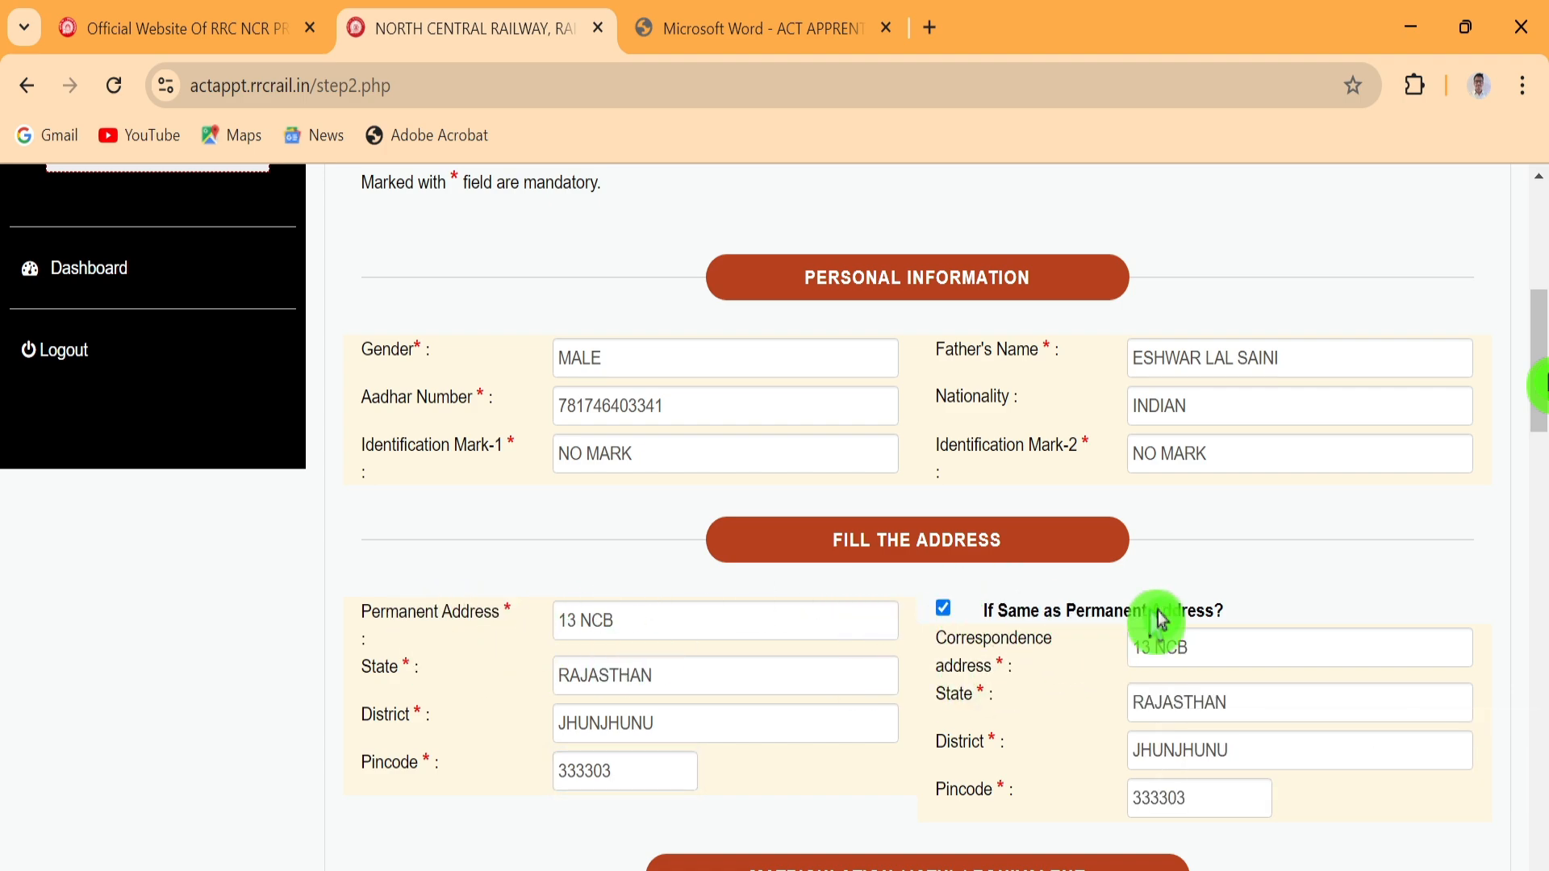
pyautogui.scroll(-5, 979, 553)
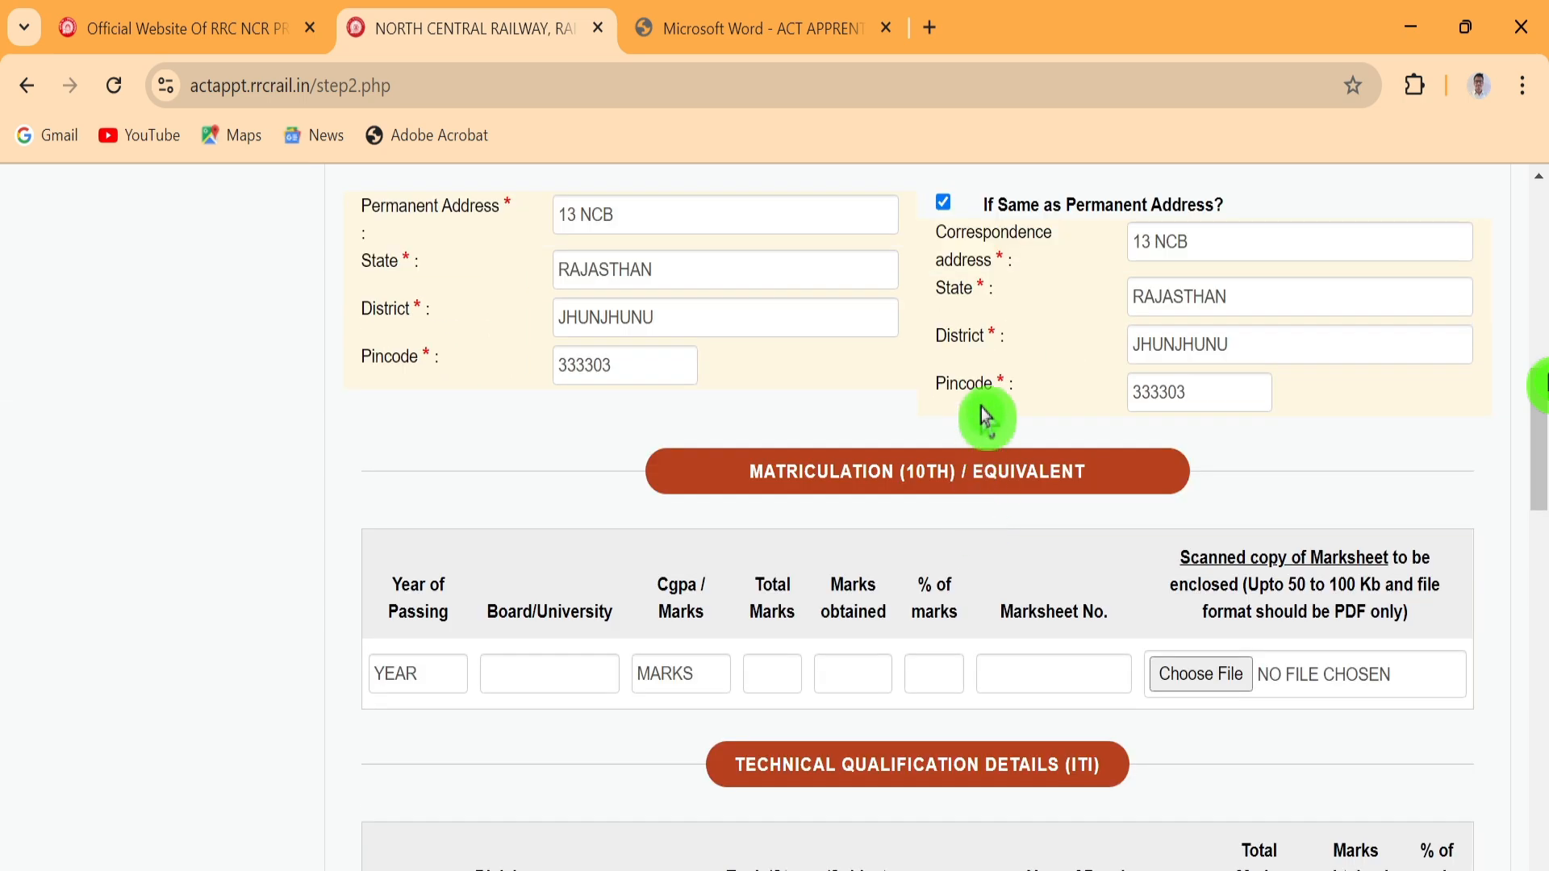
# Set the matriculation passing year to 2015, board BSER, and grading type MARKS
pyautogui.scroll(-3, 982, 414)
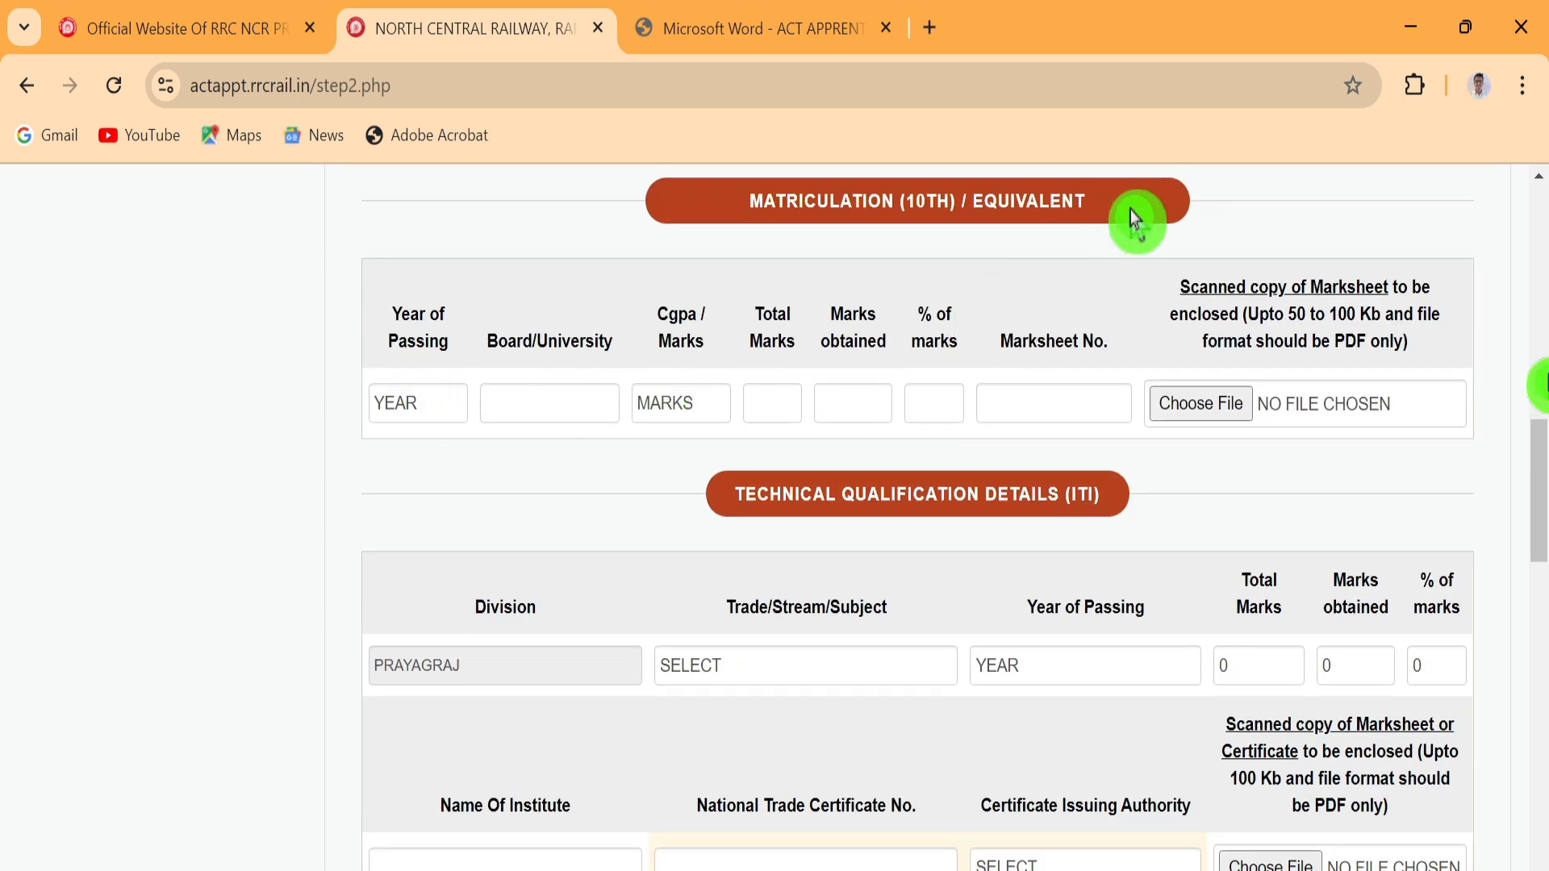
pyautogui.click(418, 396)
pyautogui.scroll(-10, 412, 694)
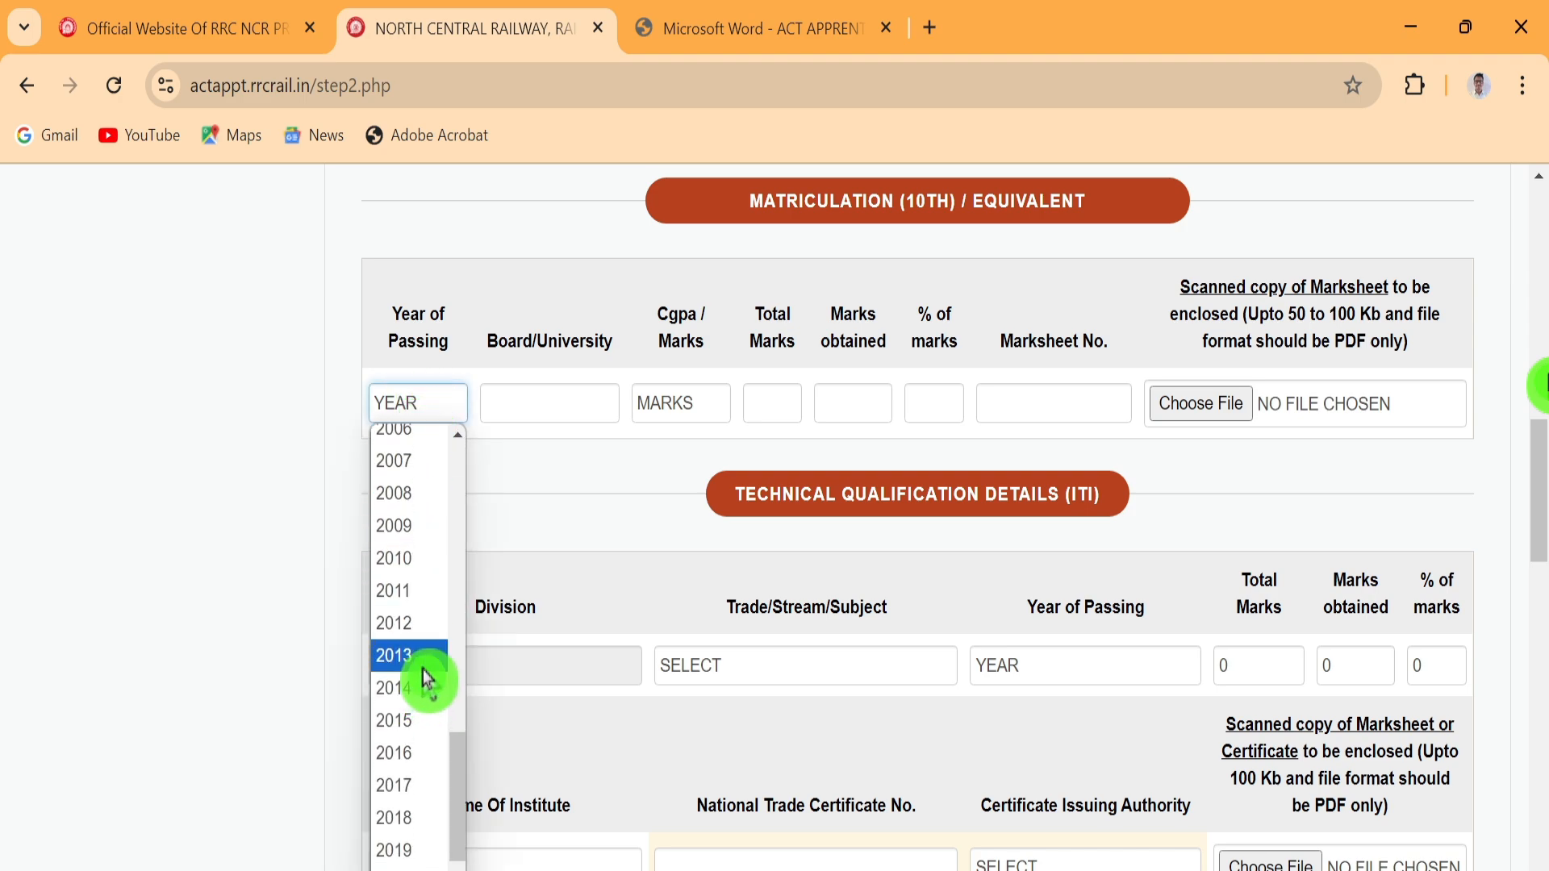
pyautogui.click(409, 722)
pyautogui.click(559, 405)
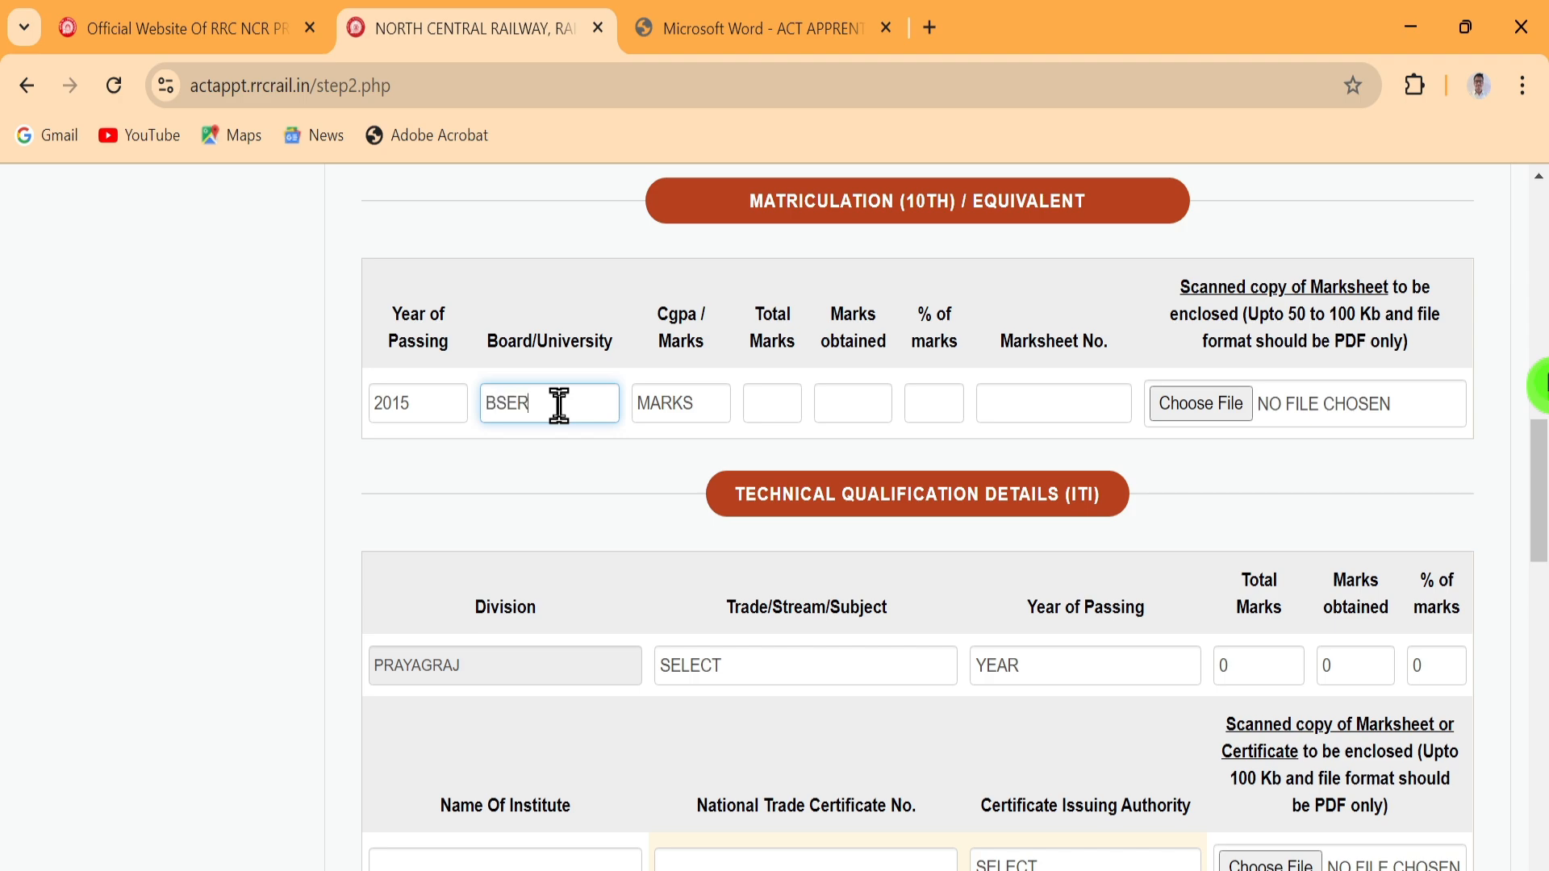
pyautogui.click(694, 411)
pyautogui.click(668, 442)
# Enter 600 total and 500 obtained marks (83.33%) plus the marksheet number
pyautogui.click(758, 402)
pyautogui.write('600')
pyautogui.click(836, 404)
pyautogui.write('500')
pyautogui.click(933, 401)
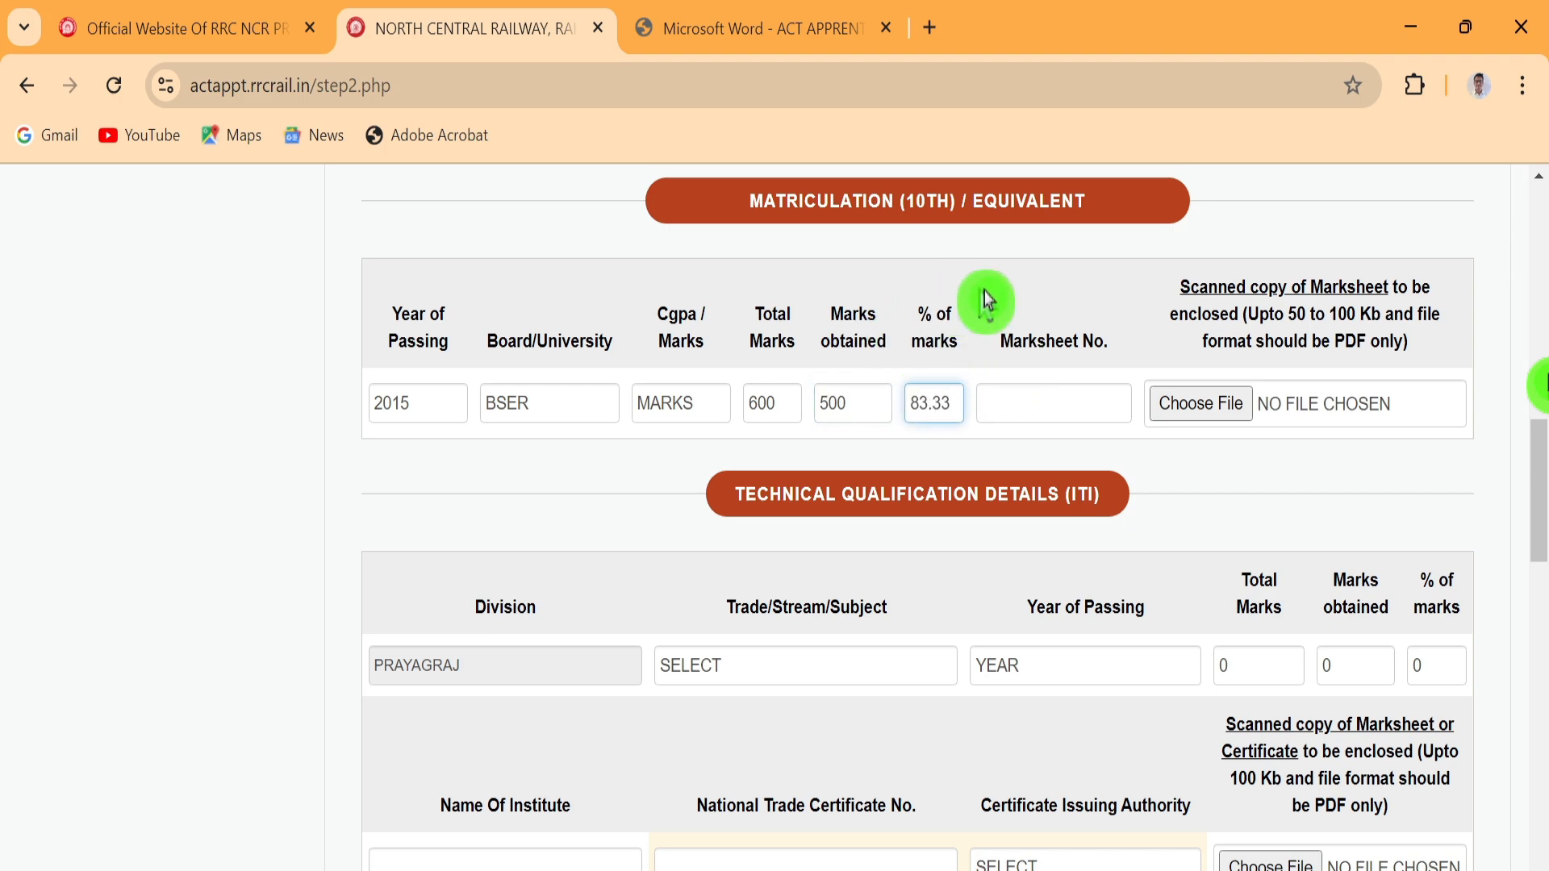
pyautogui.click(1027, 410)
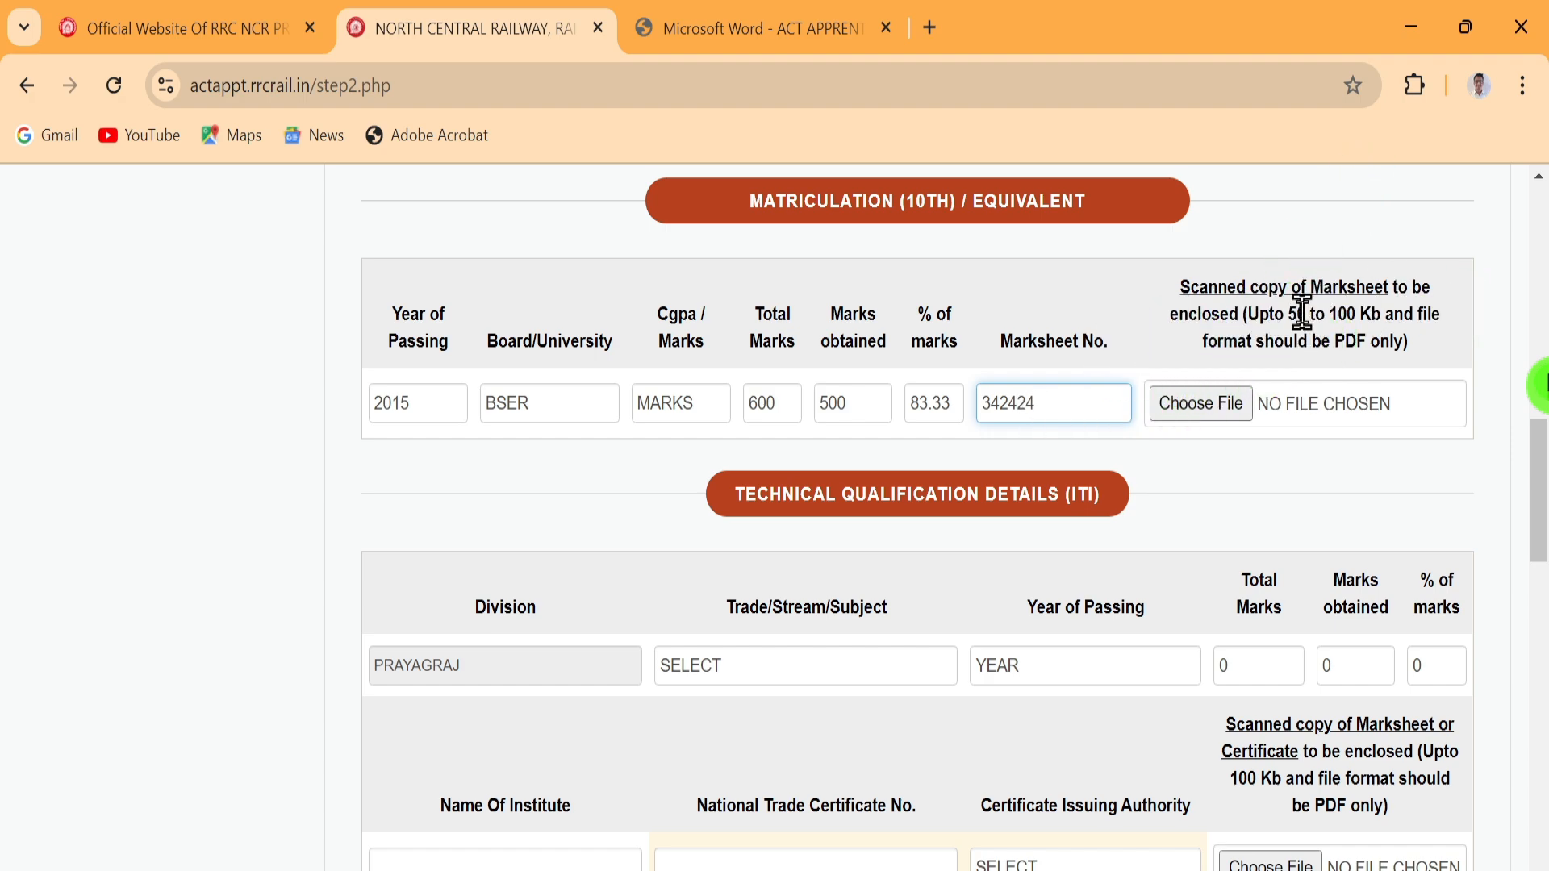
pyautogui.click(1227, 409)
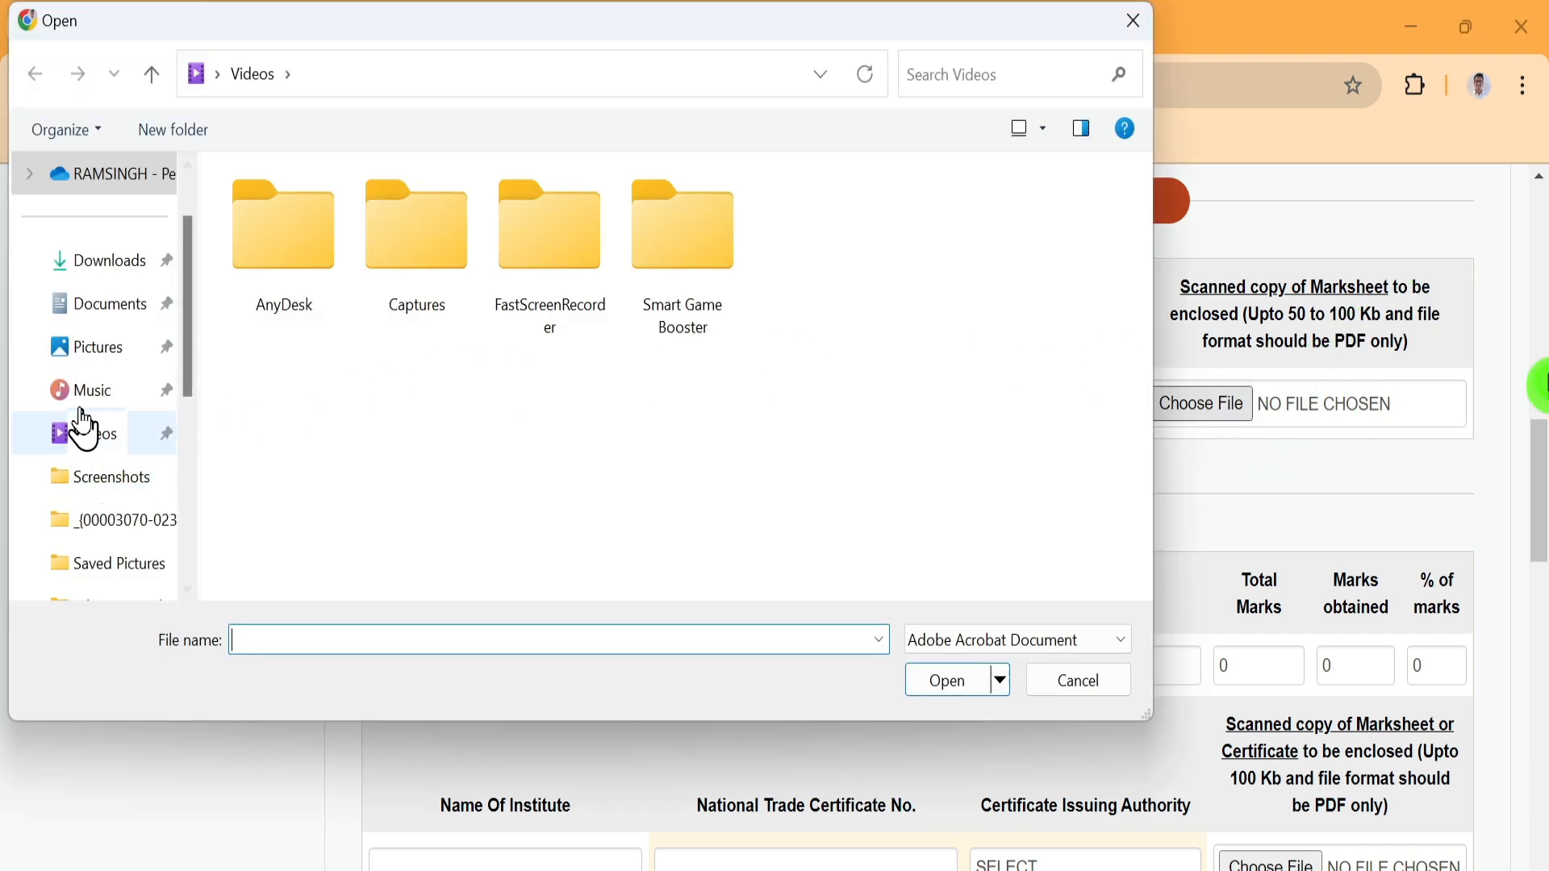
# Search the Documents, Pictures, Saved Pictures and Screenshots folders for the marksheet scan
pyautogui.click(97, 268)
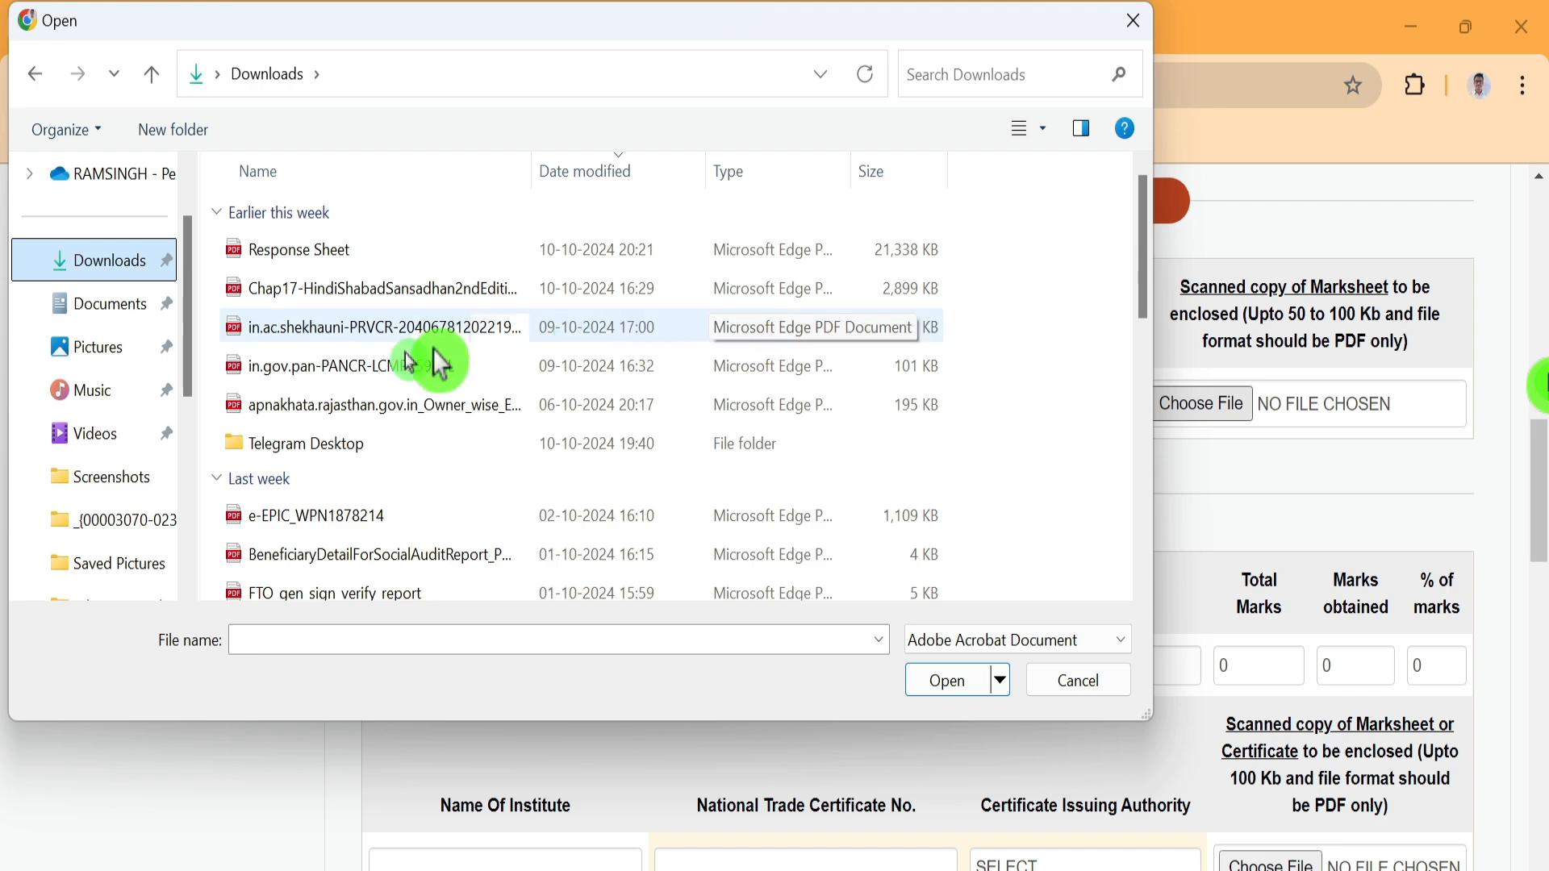
pyautogui.click(123, 311)
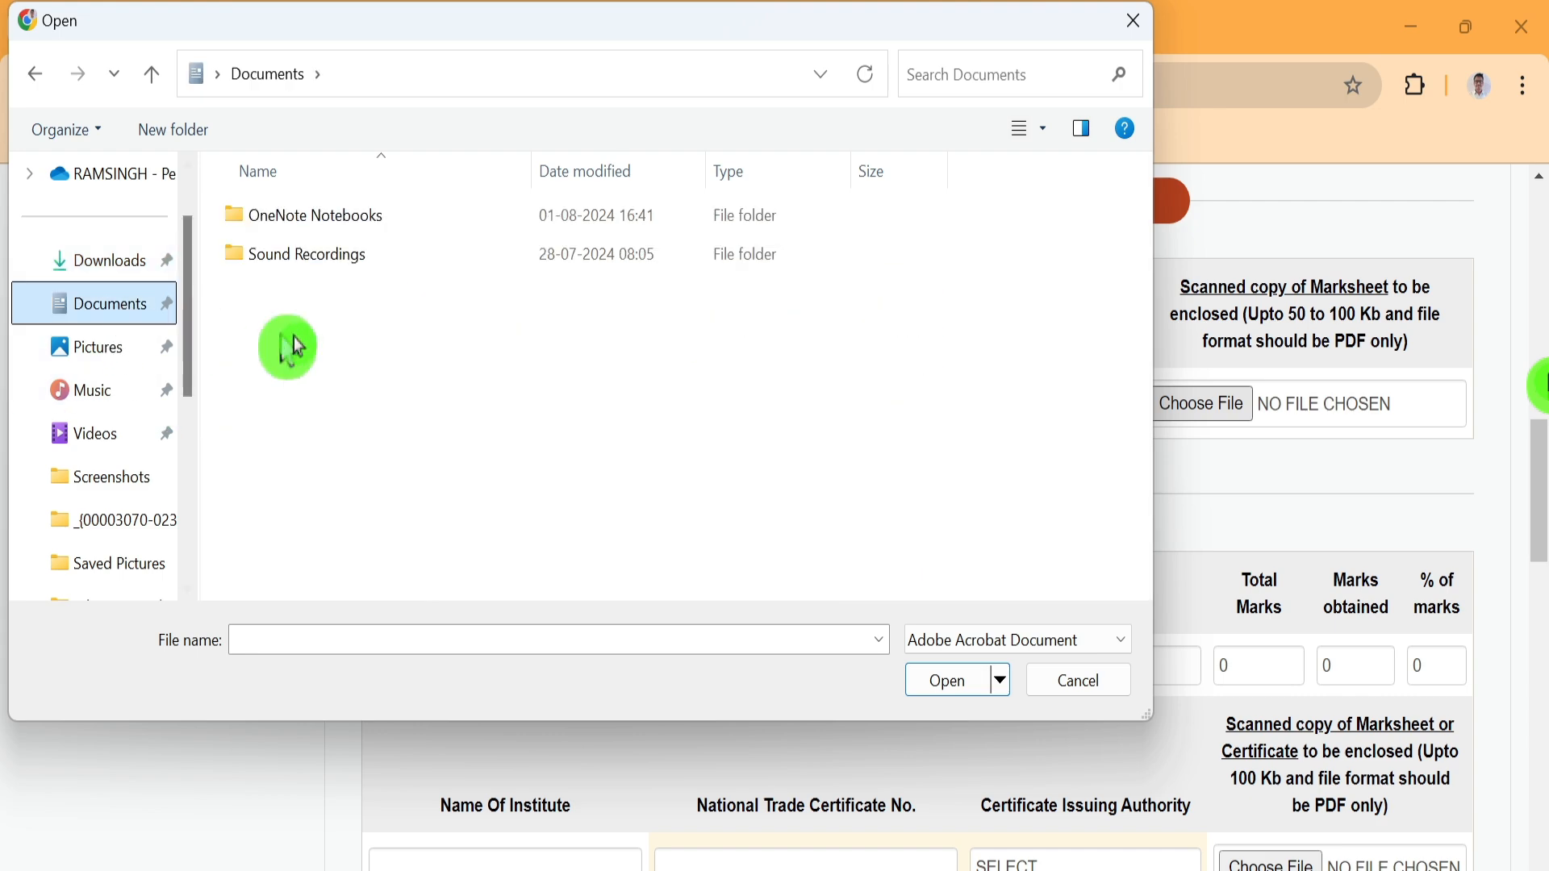
pyautogui.click(125, 357)
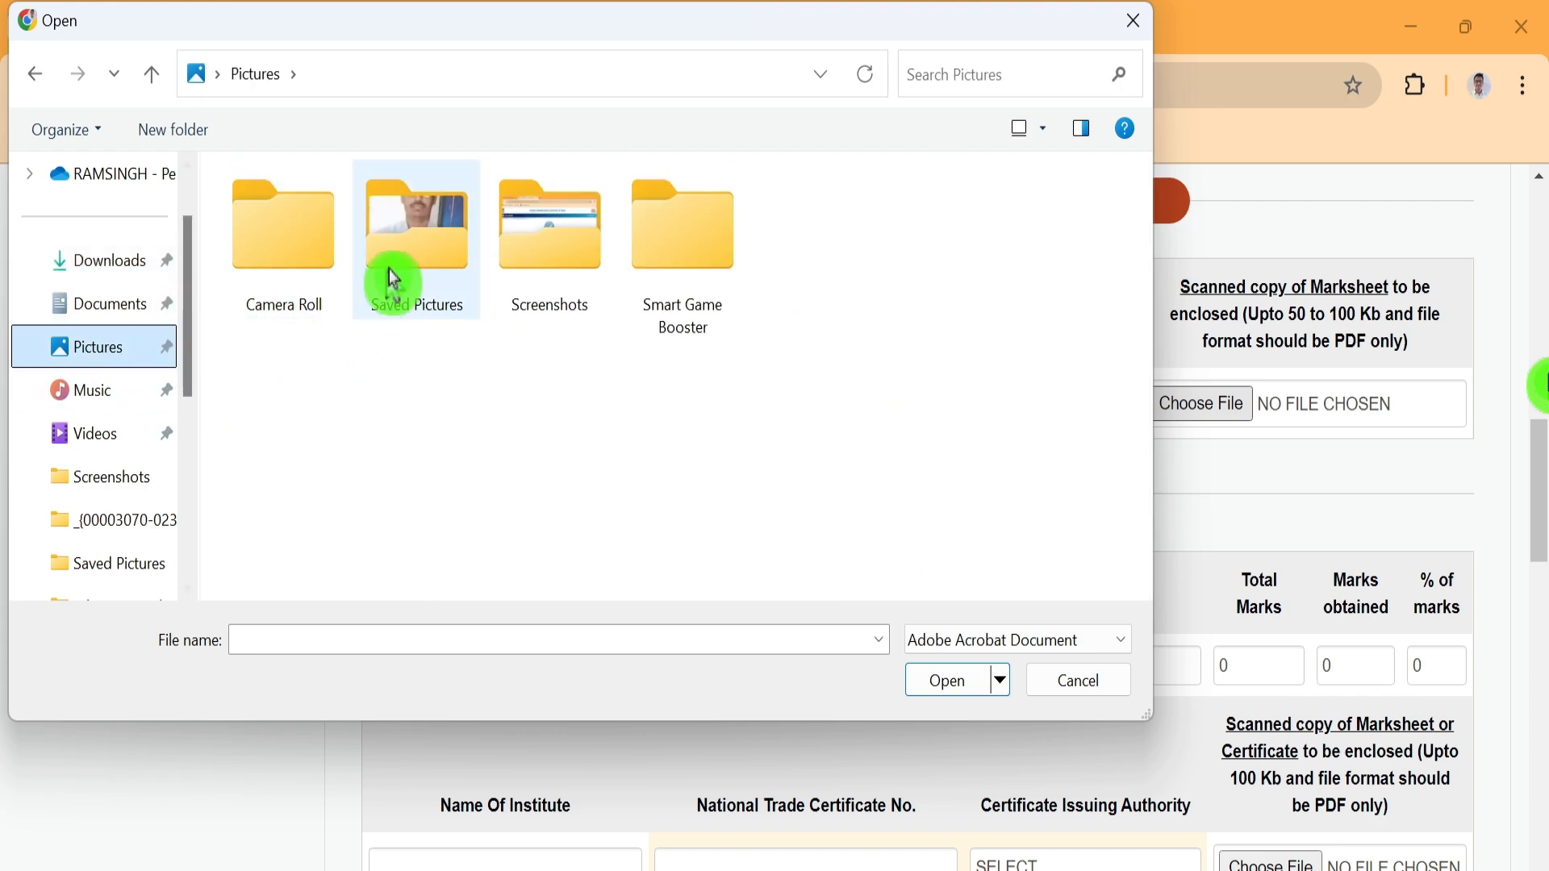
pyautogui.doubleClick(392, 271)
pyautogui.click(129, 355)
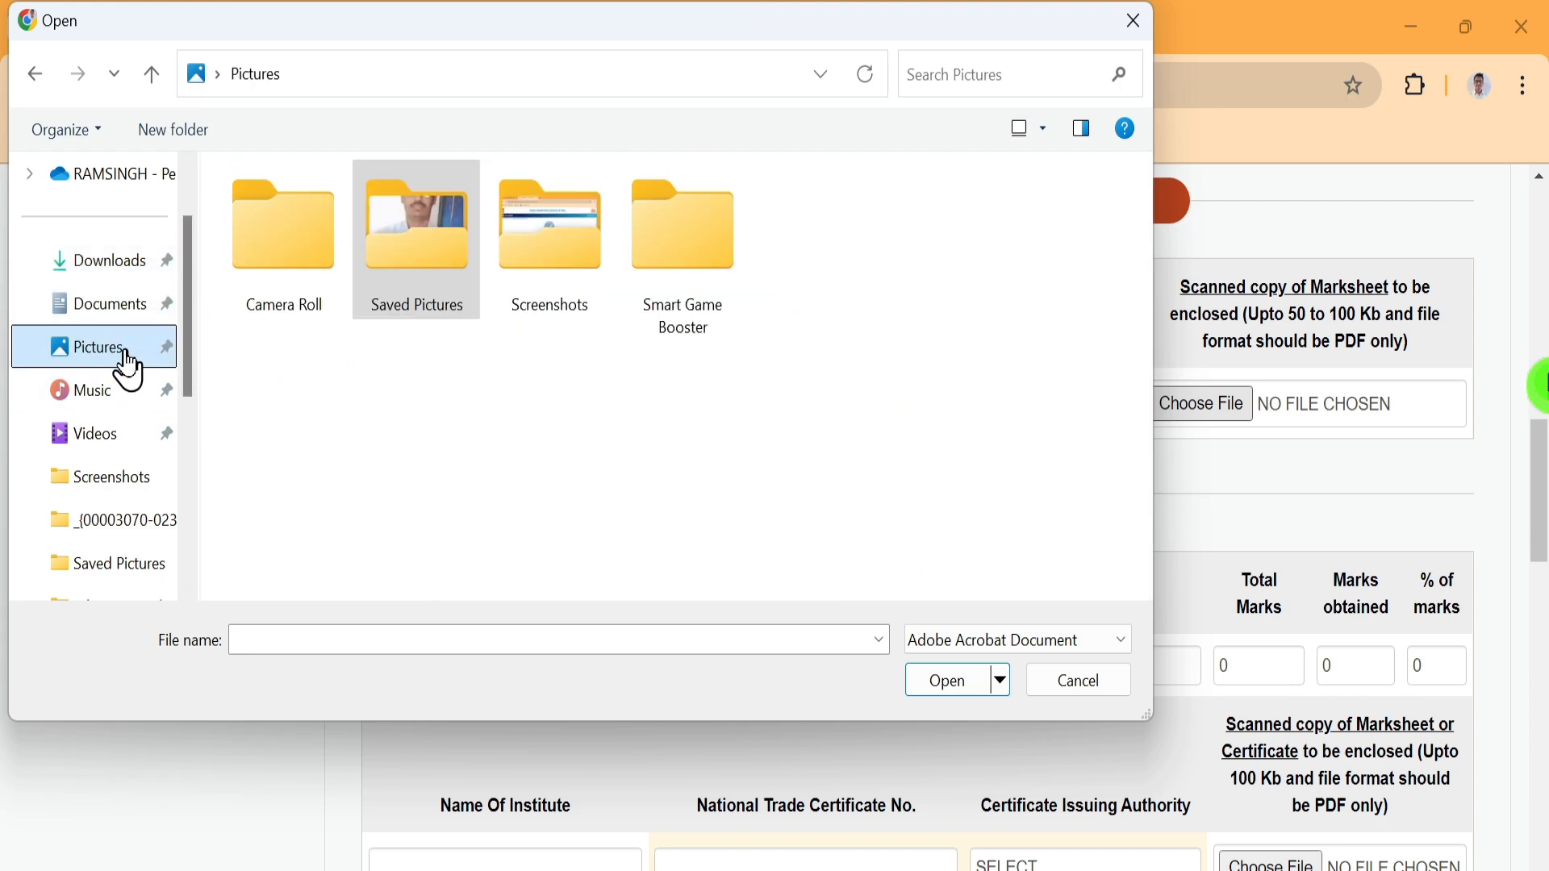
pyautogui.doubleClick(543, 263)
pyautogui.click(90, 347)
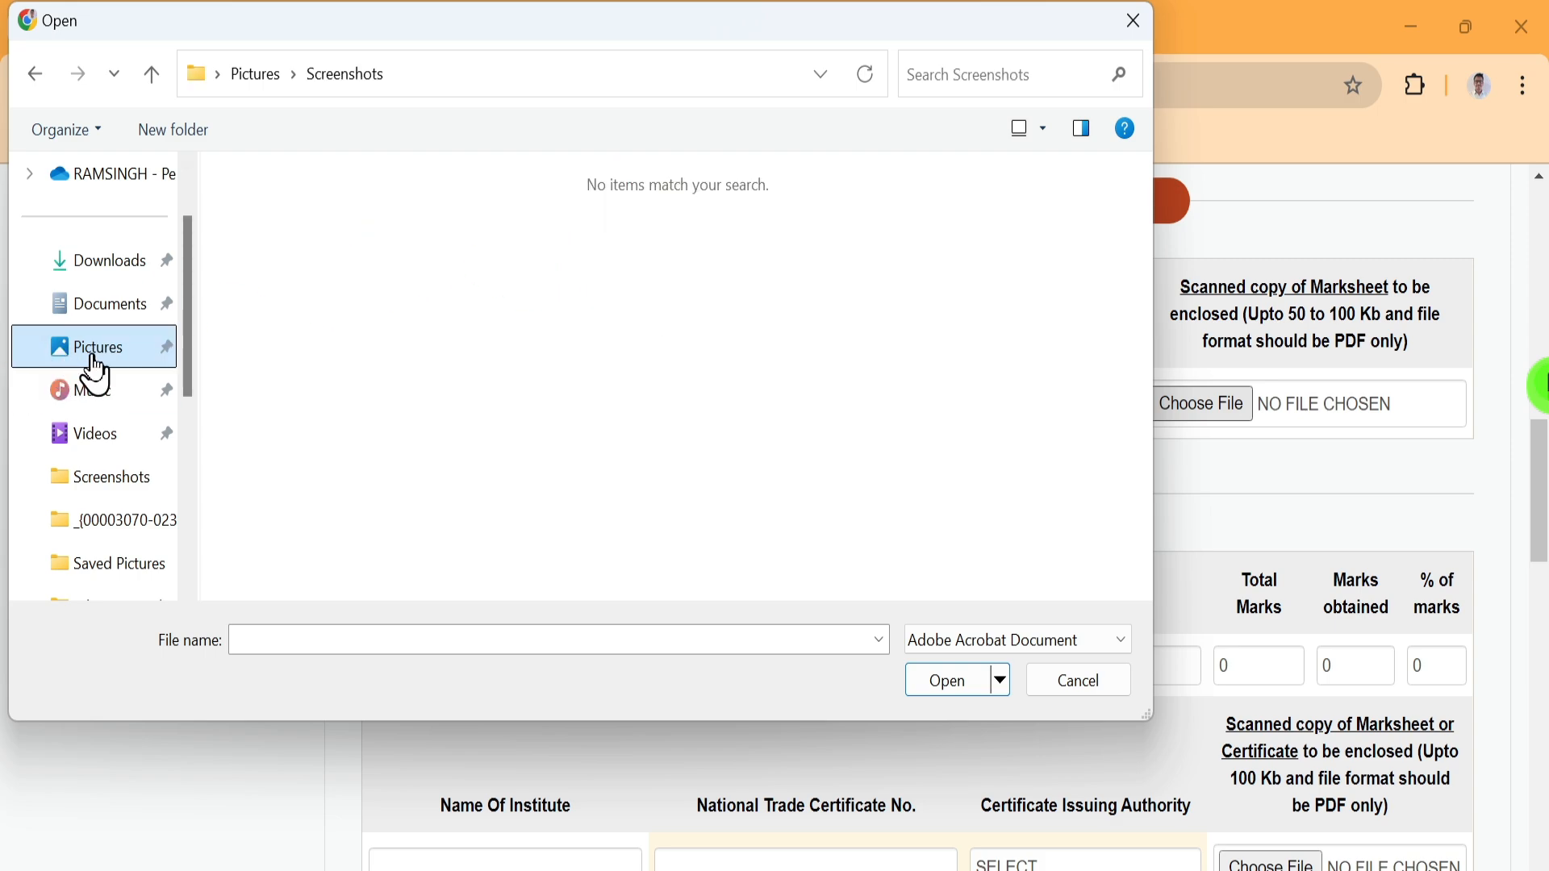
# Attach IMG_20240921_105634 from Downloads as the matriculation marksheet
pyautogui.click(129, 270)
pyautogui.scroll(-3, 641, 291)
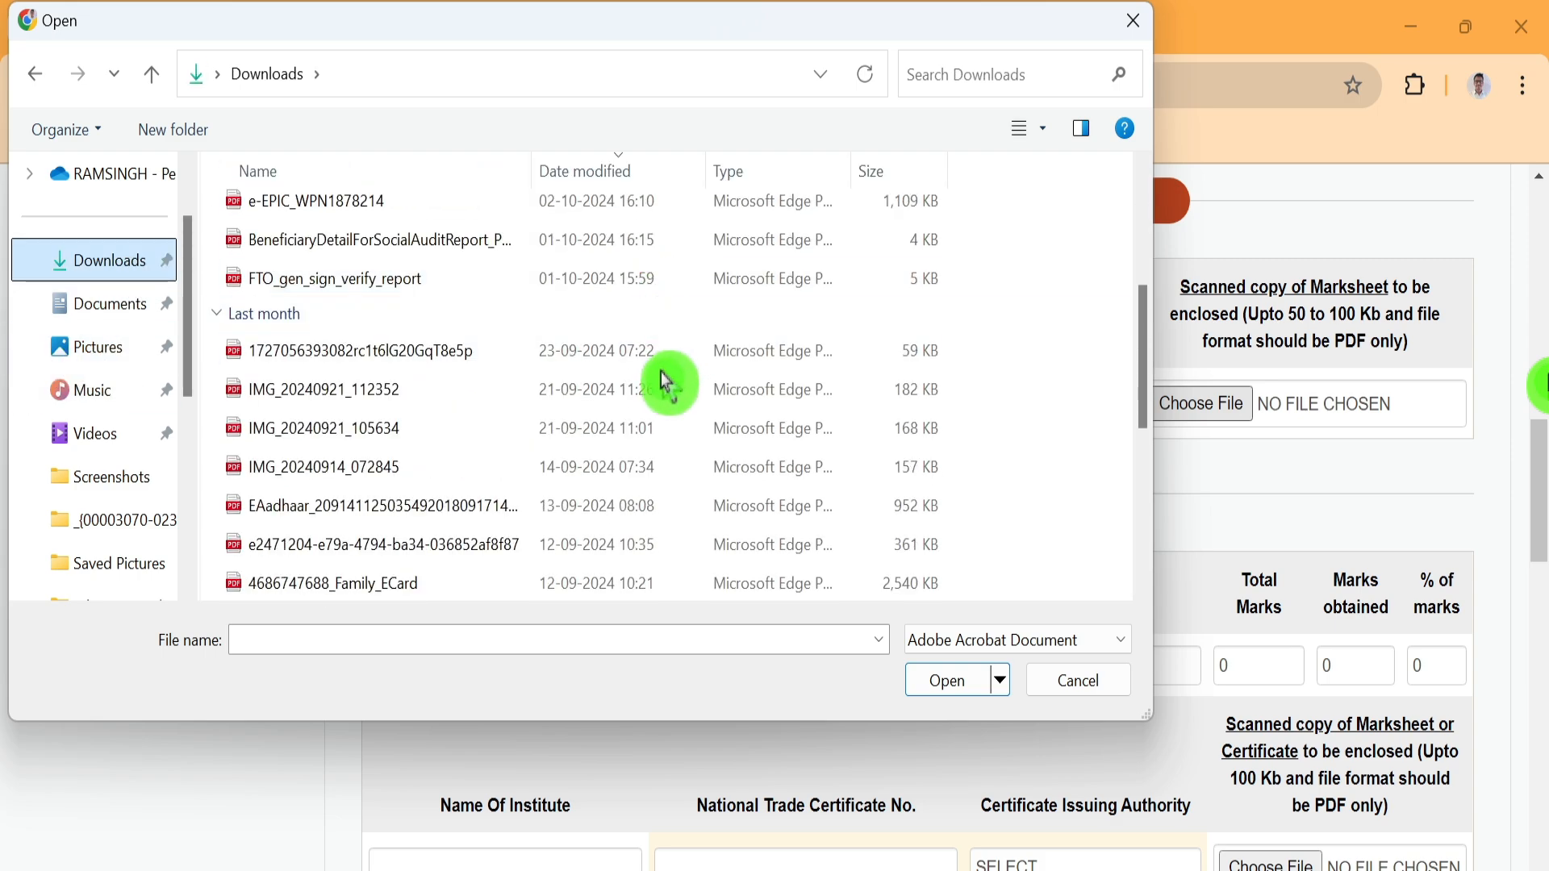
pyautogui.scroll(-2, 665, 360)
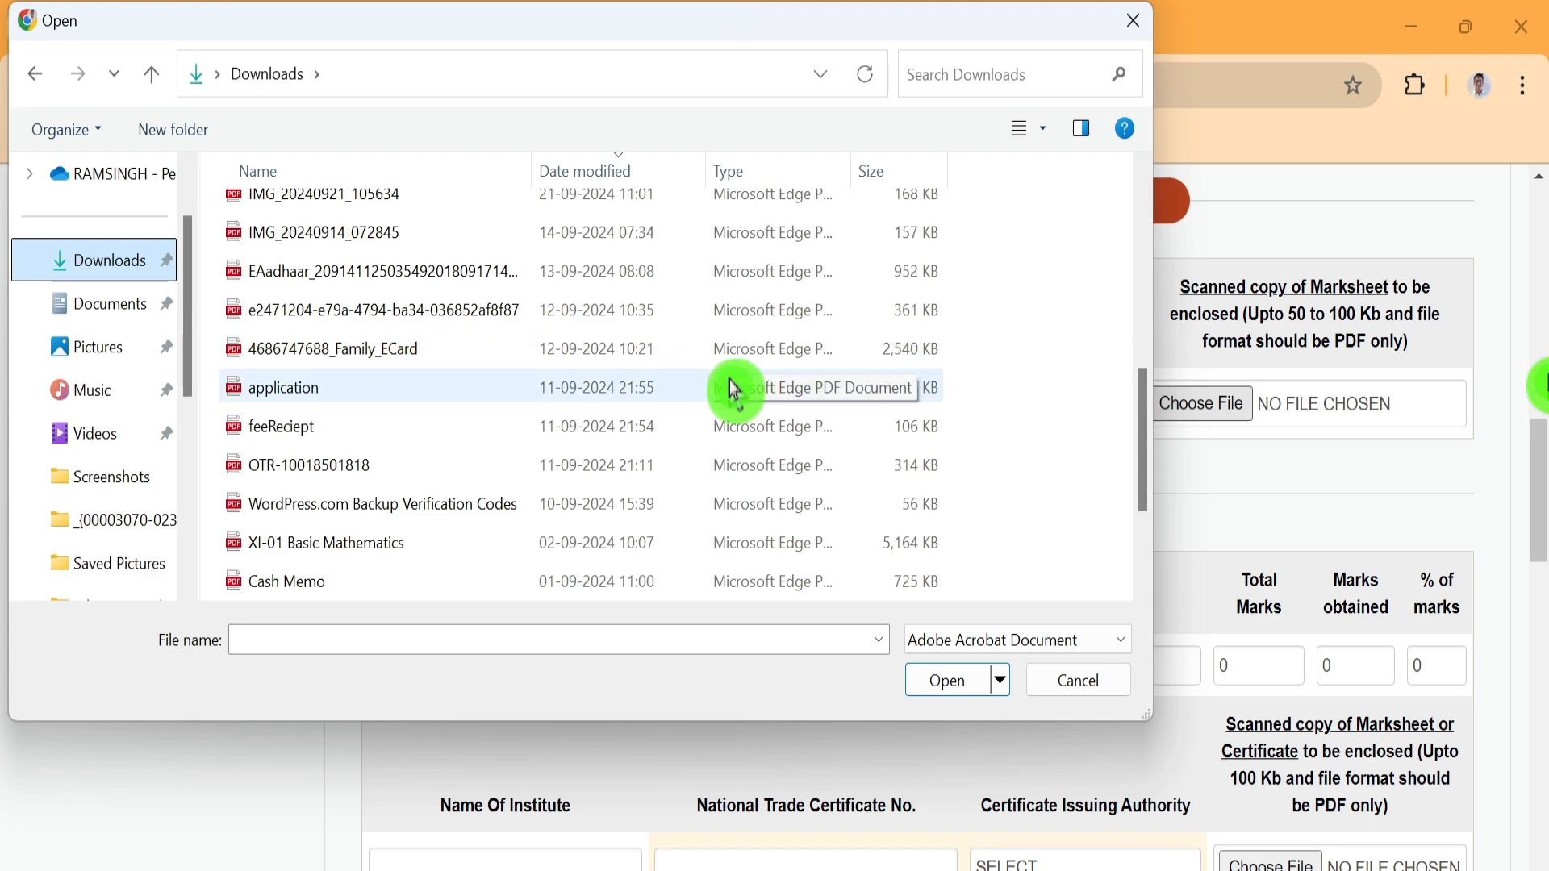
pyautogui.scroll(2, 736, 395)
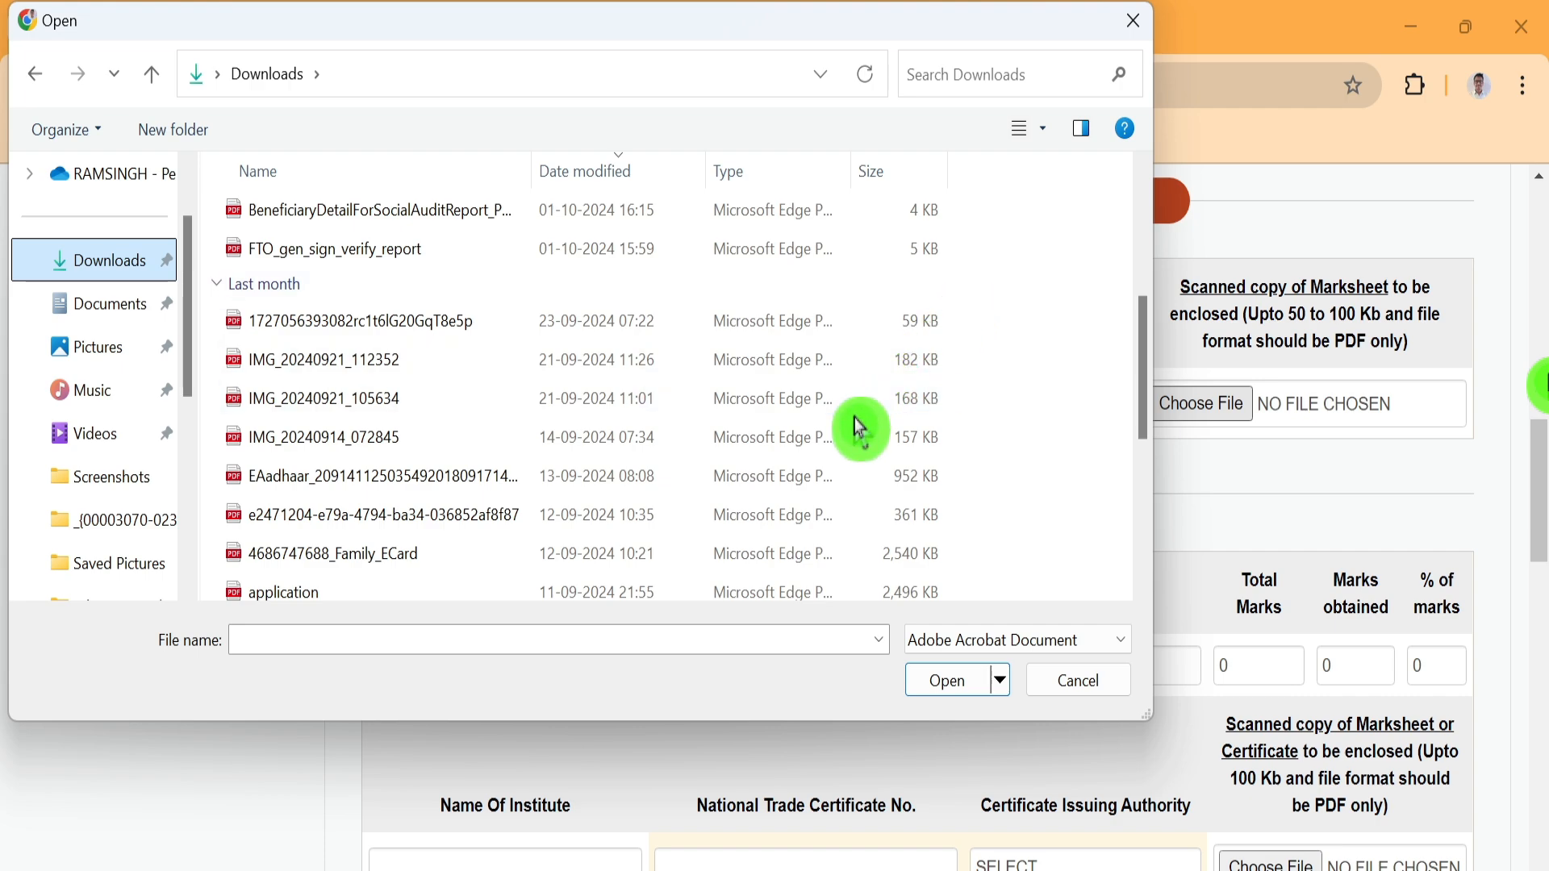
pyautogui.click(920, 395)
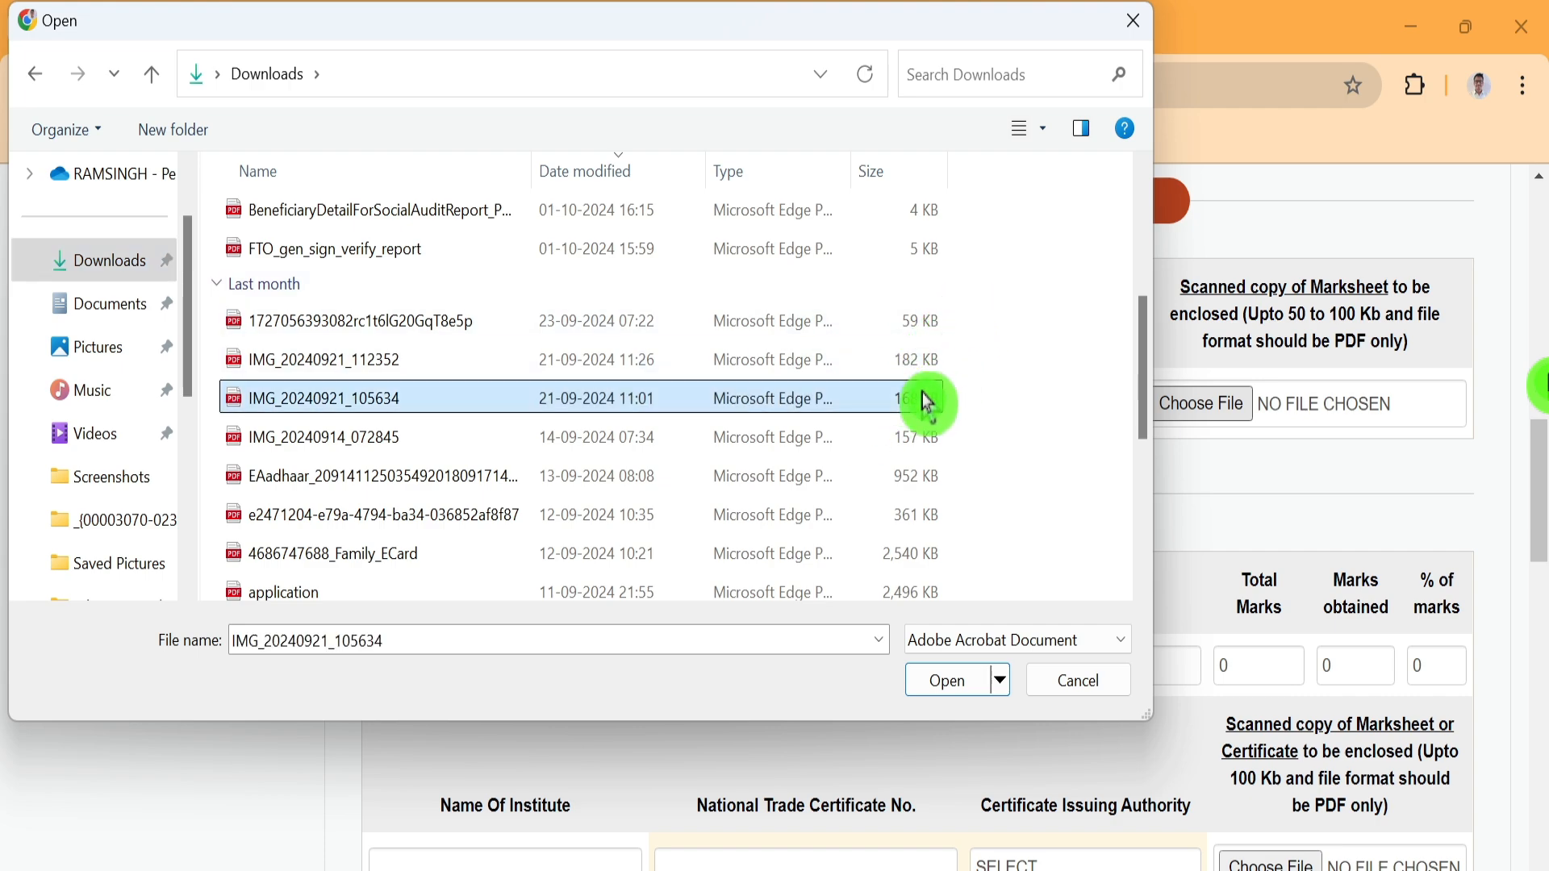
pyautogui.click(952, 682)
pyautogui.scroll(-3, 1058, 404)
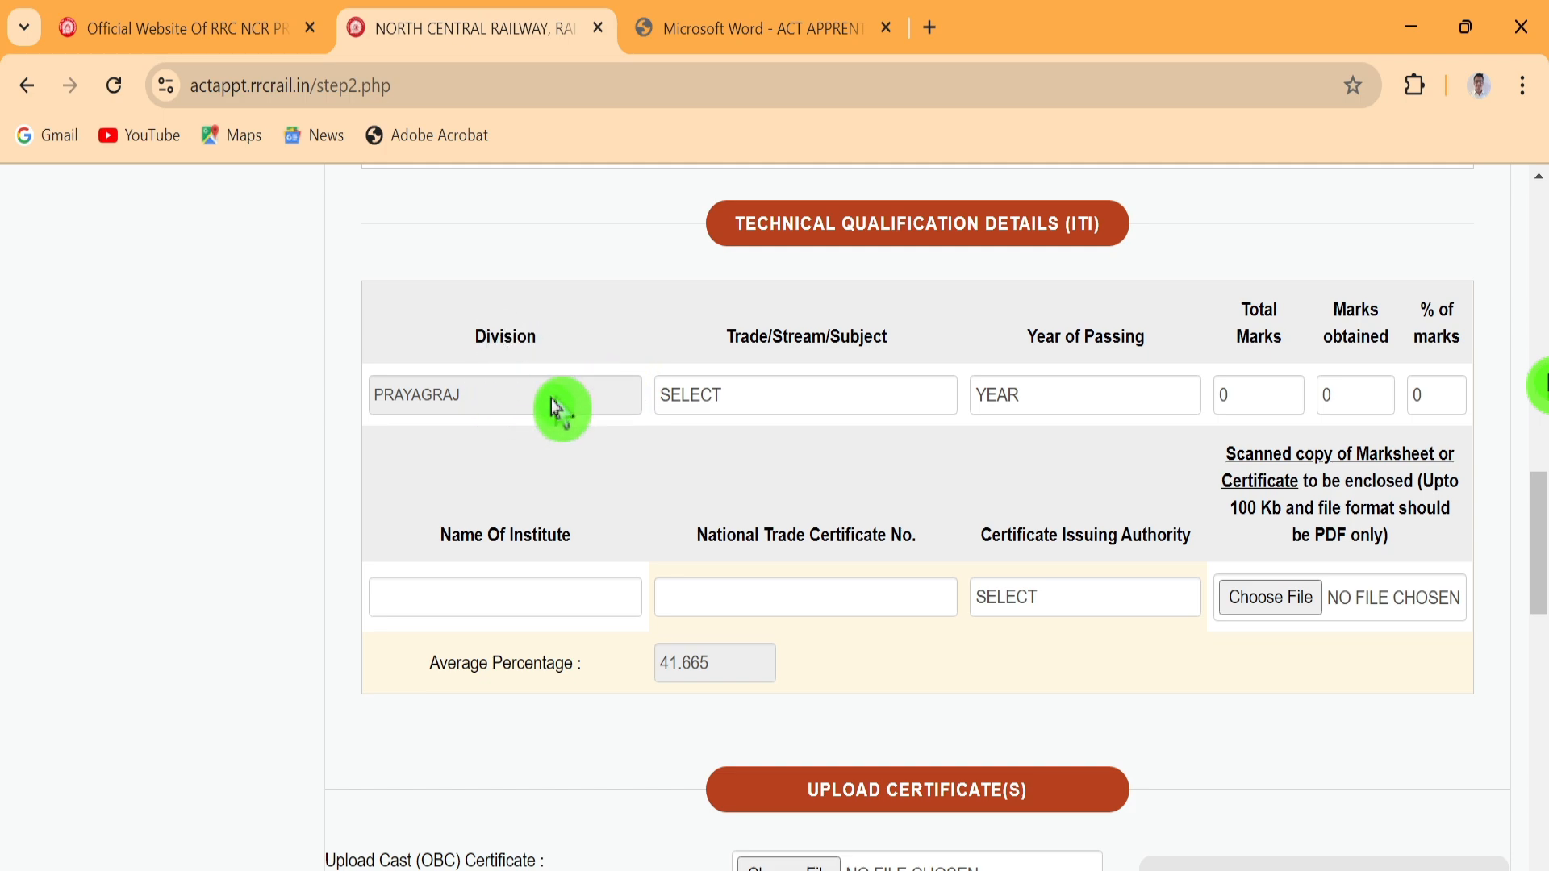
# Set the ITI trade to FITTER (MECH. DEPARTMENT), year 2023, and 700 of 1000 marks
pyautogui.click(777, 403)
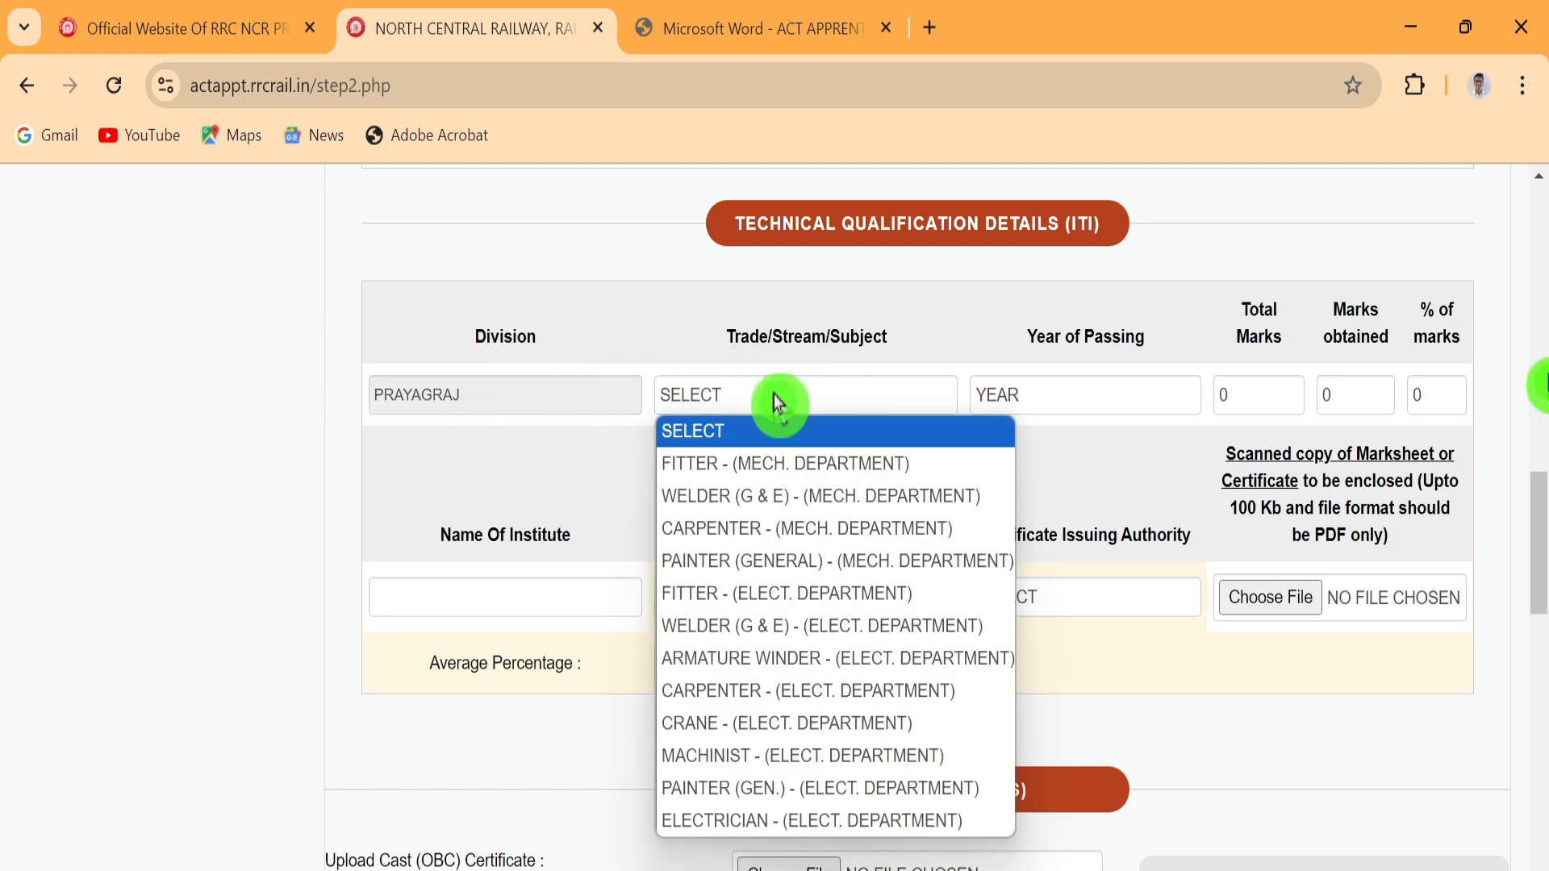
pyautogui.click(773, 462)
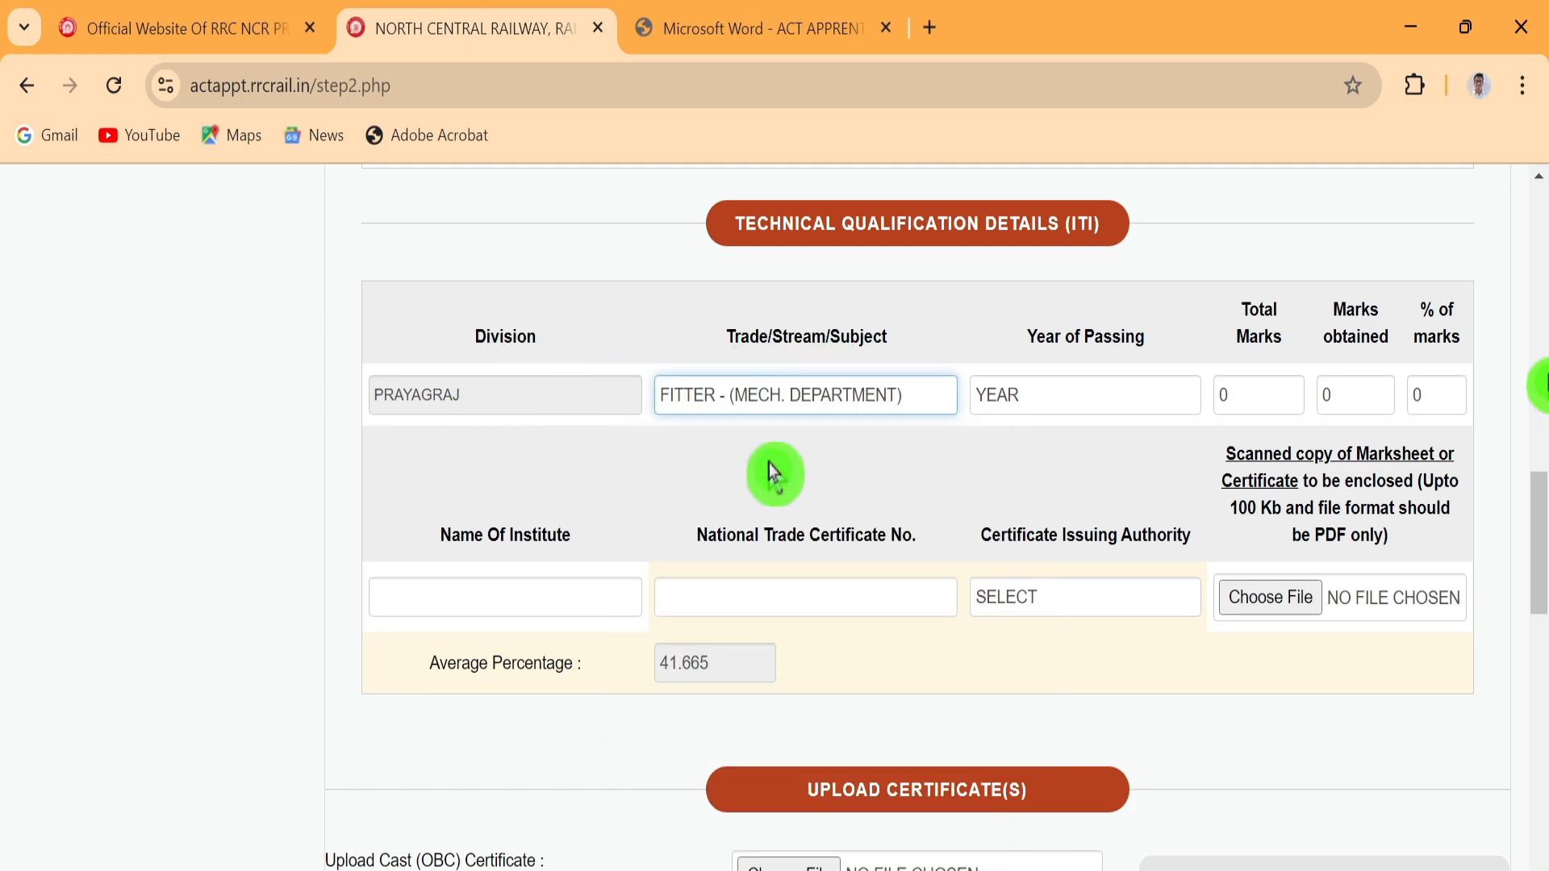
pyautogui.click(1008, 408)
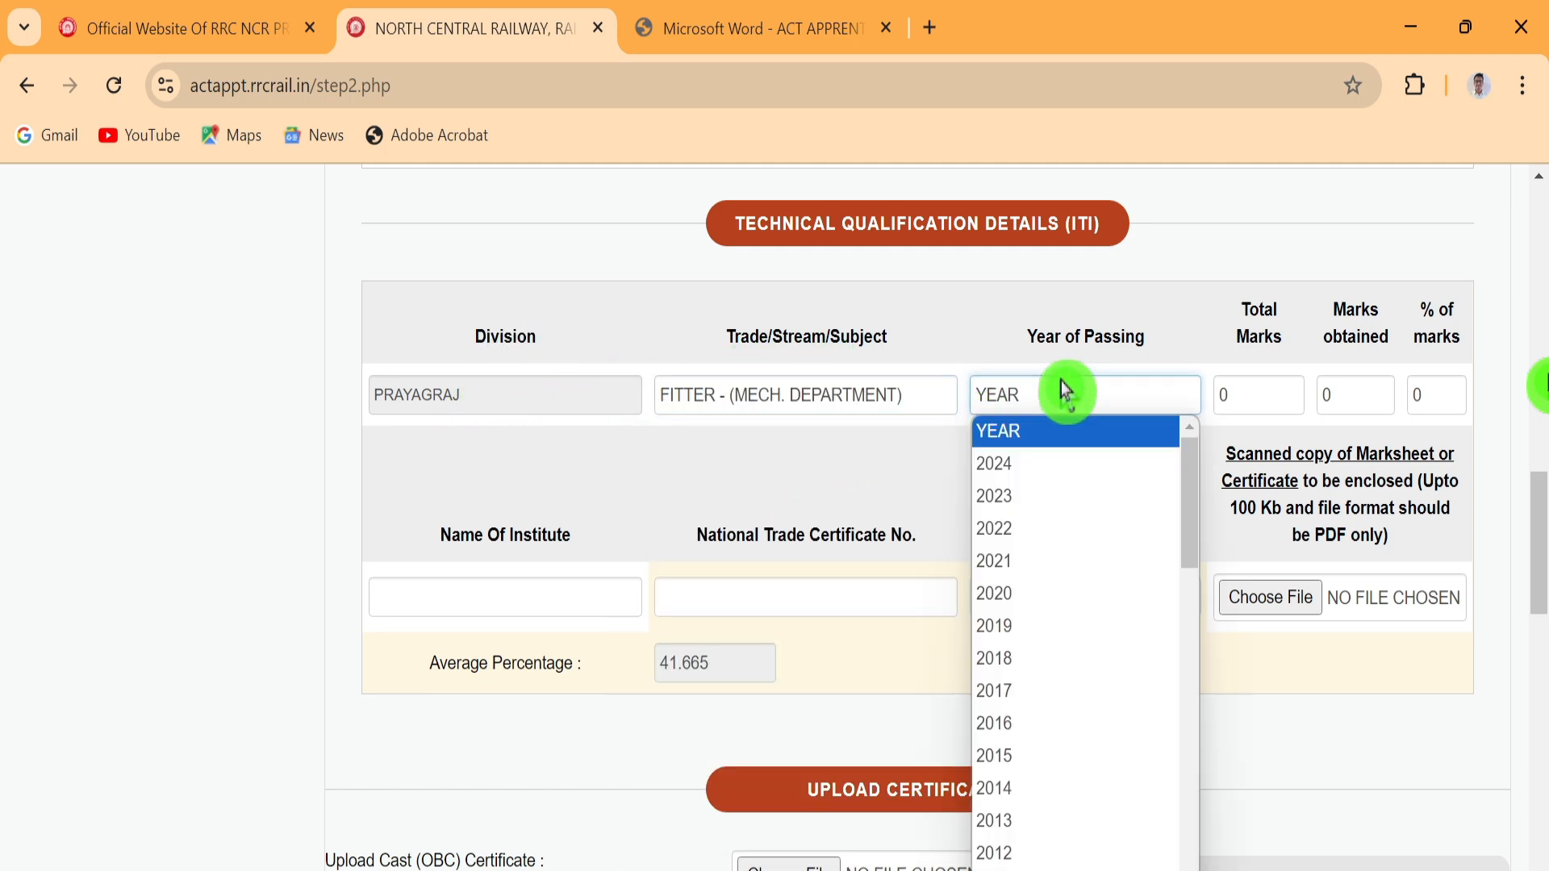
pyautogui.click(1041, 494)
pyautogui.click(1261, 392)
pyautogui.press('BackSpace')
pyautogui.write('1')
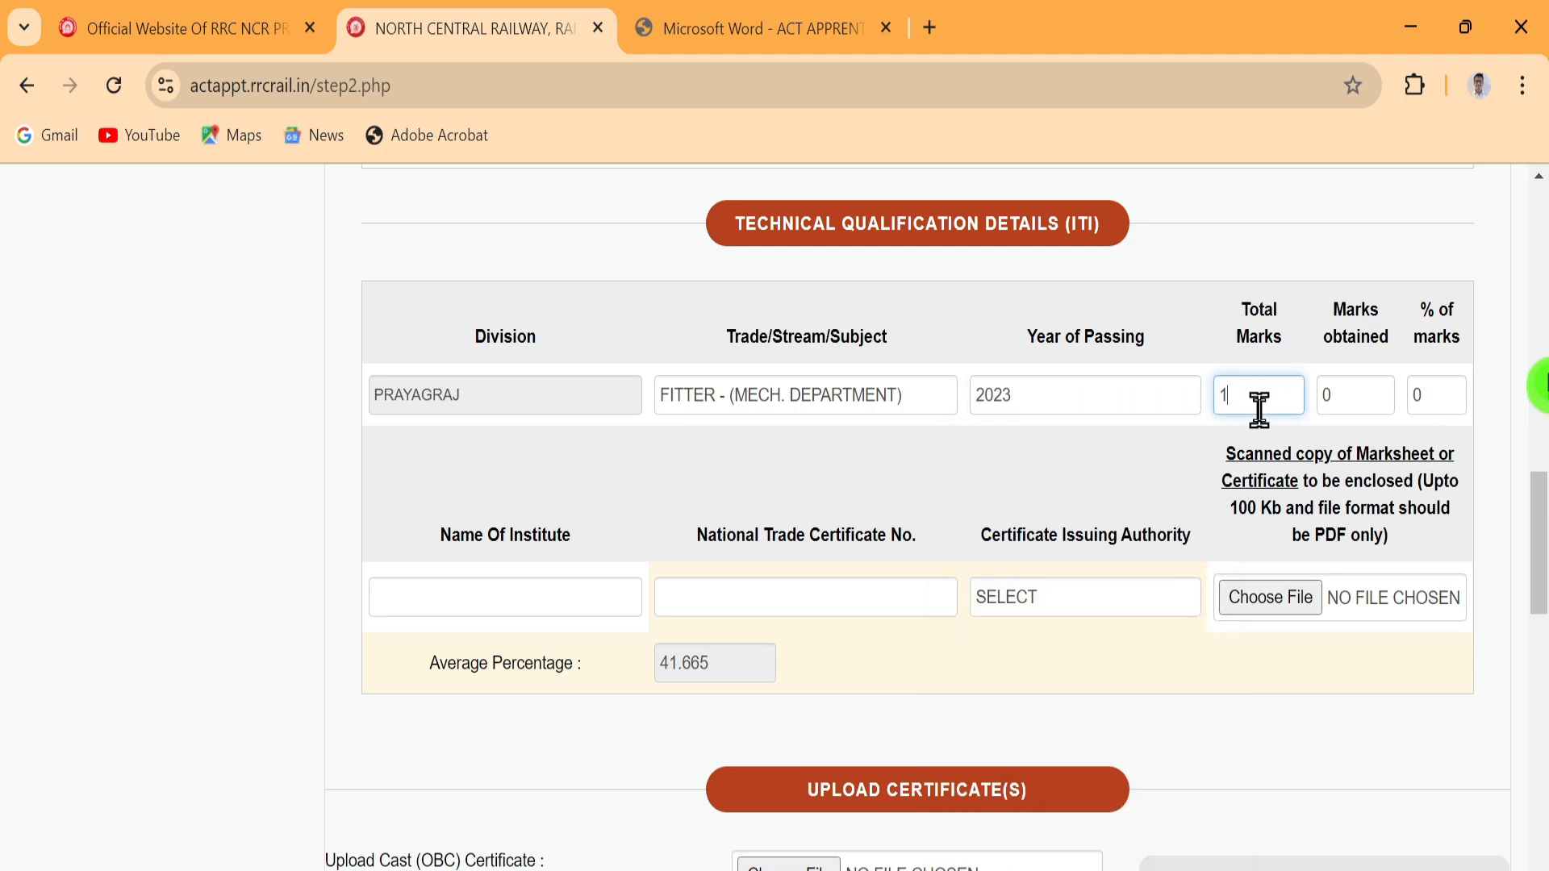
pyautogui.write('000')
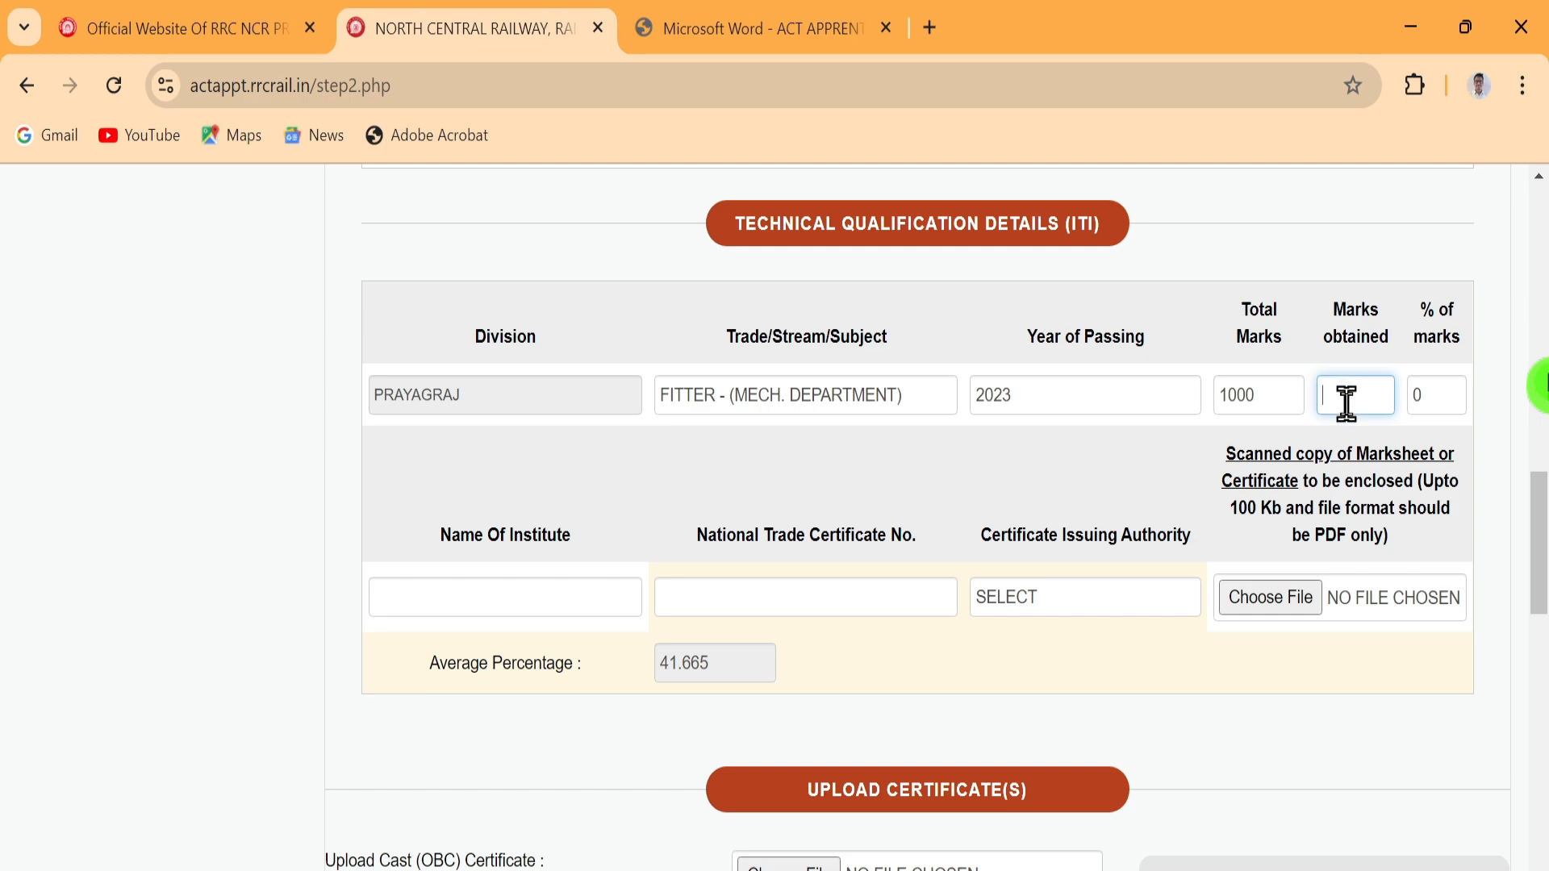
pyautogui.write('700')
pyautogui.click(1443, 404)
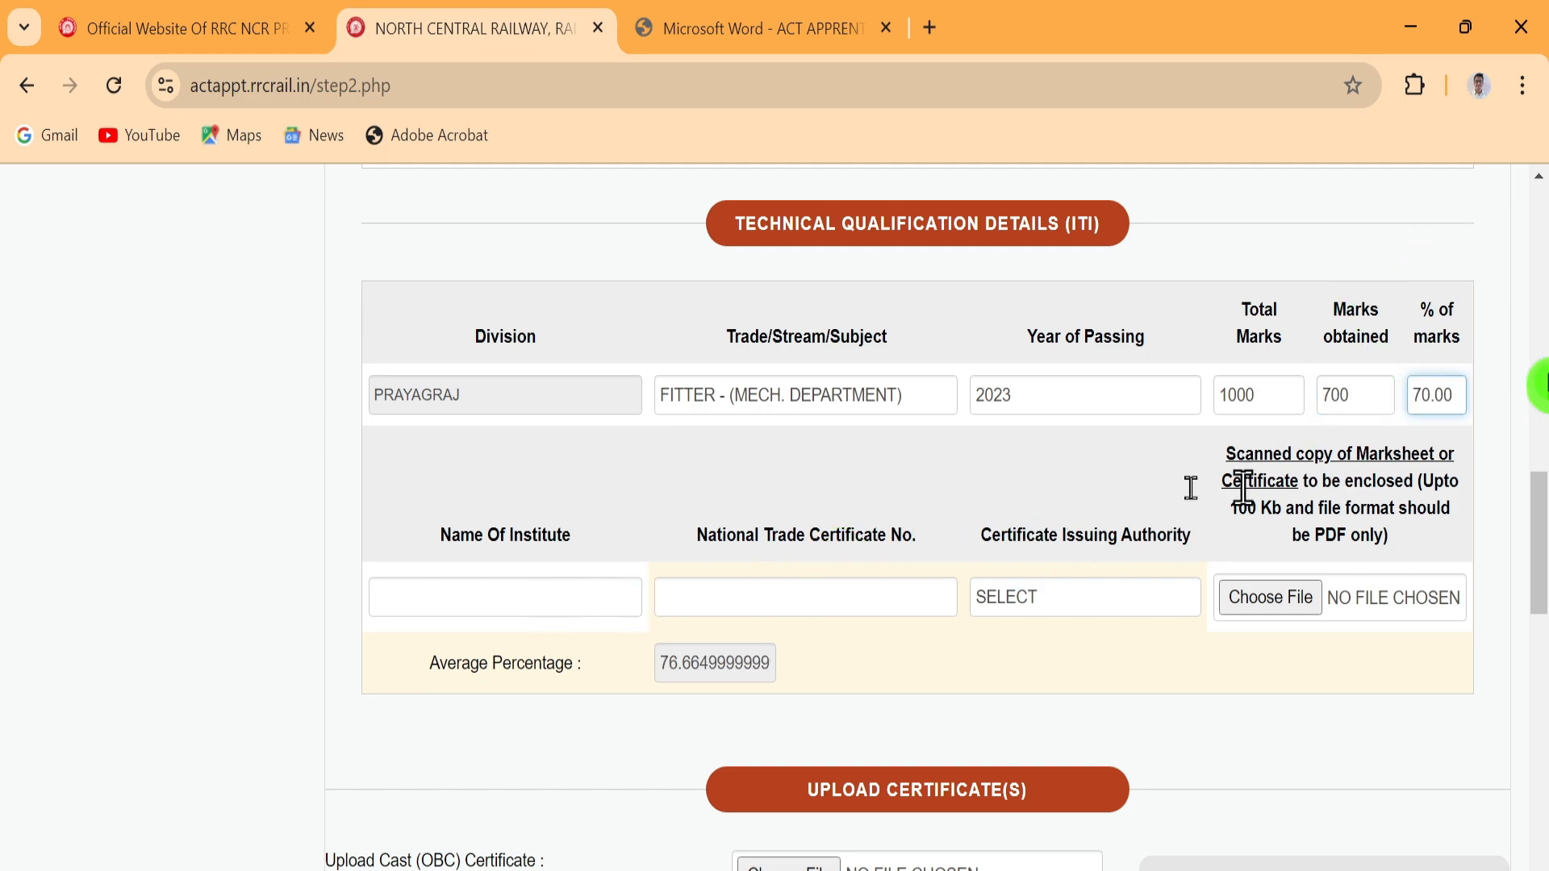
# Enter institute GDGDC and the National Trade Certificate number, with issuing authority NCVT
pyautogui.click(467, 598)
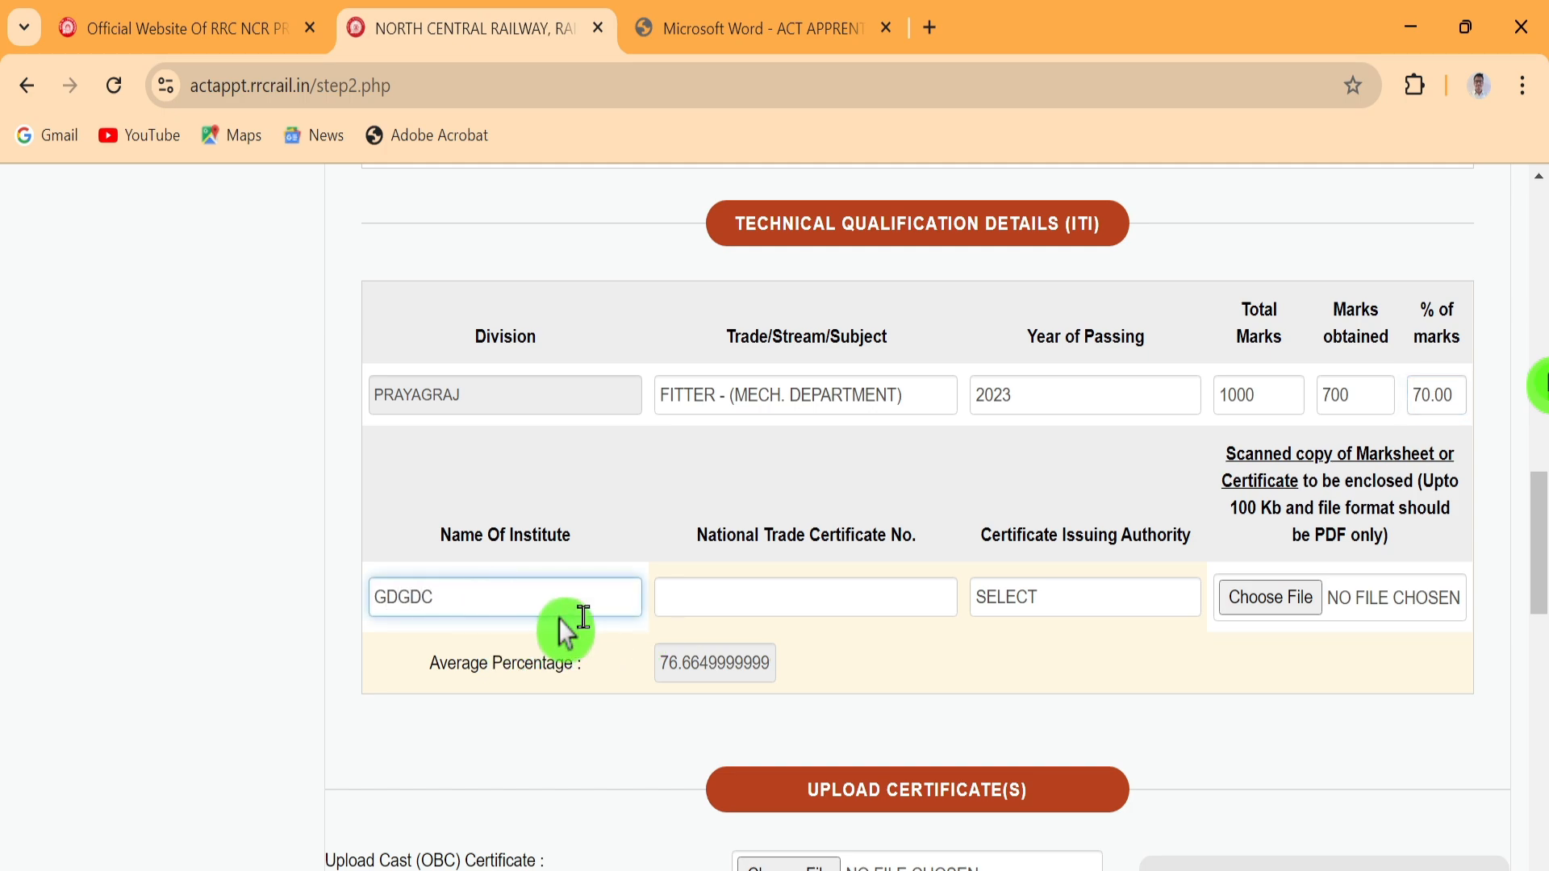
pyautogui.click(815, 601)
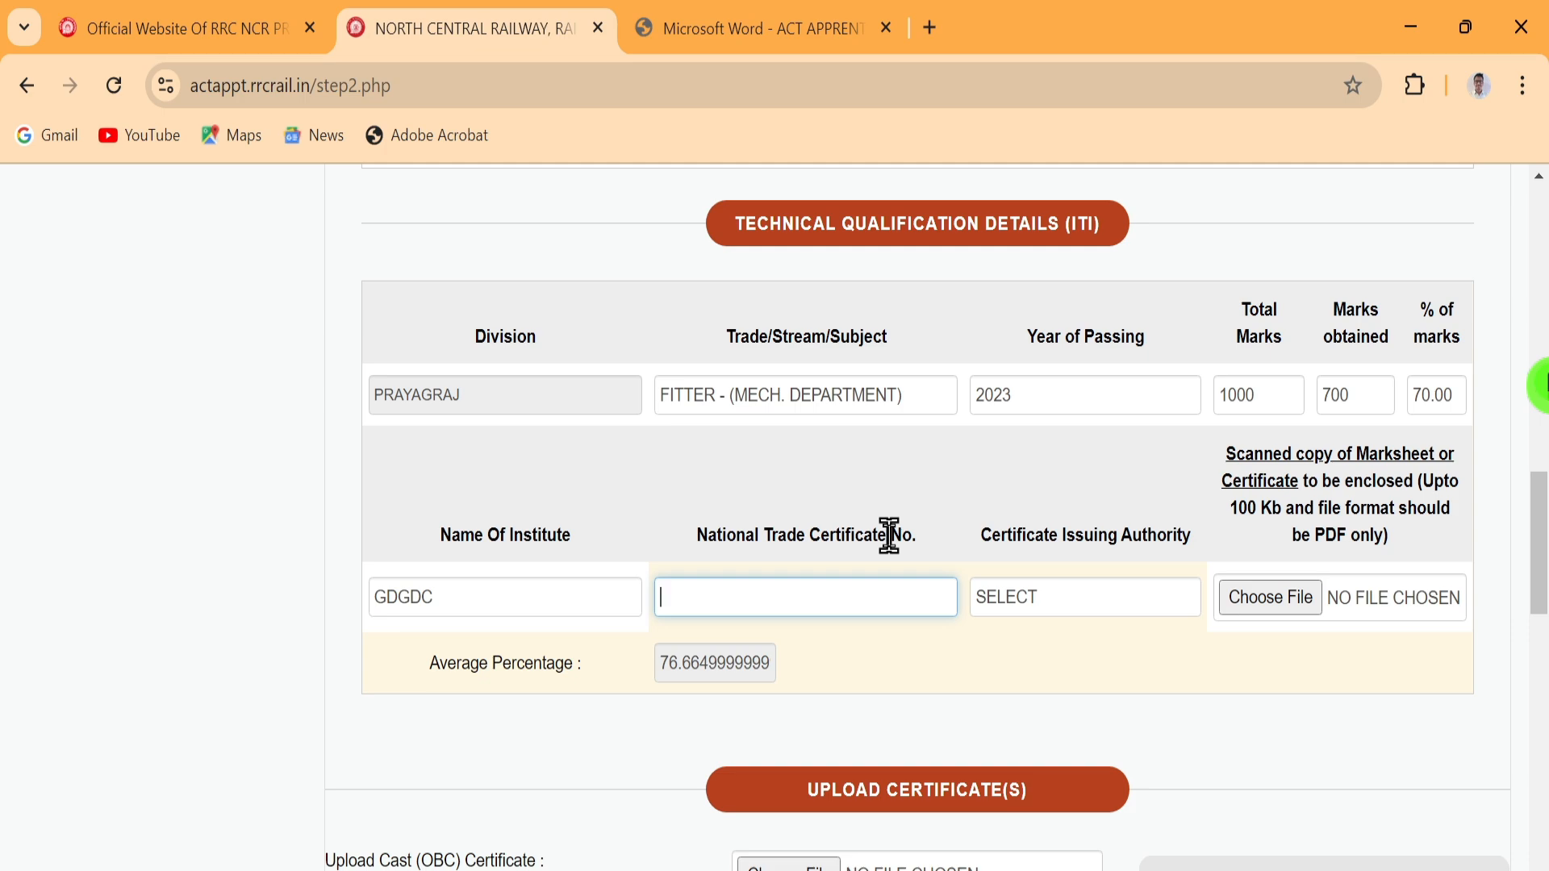
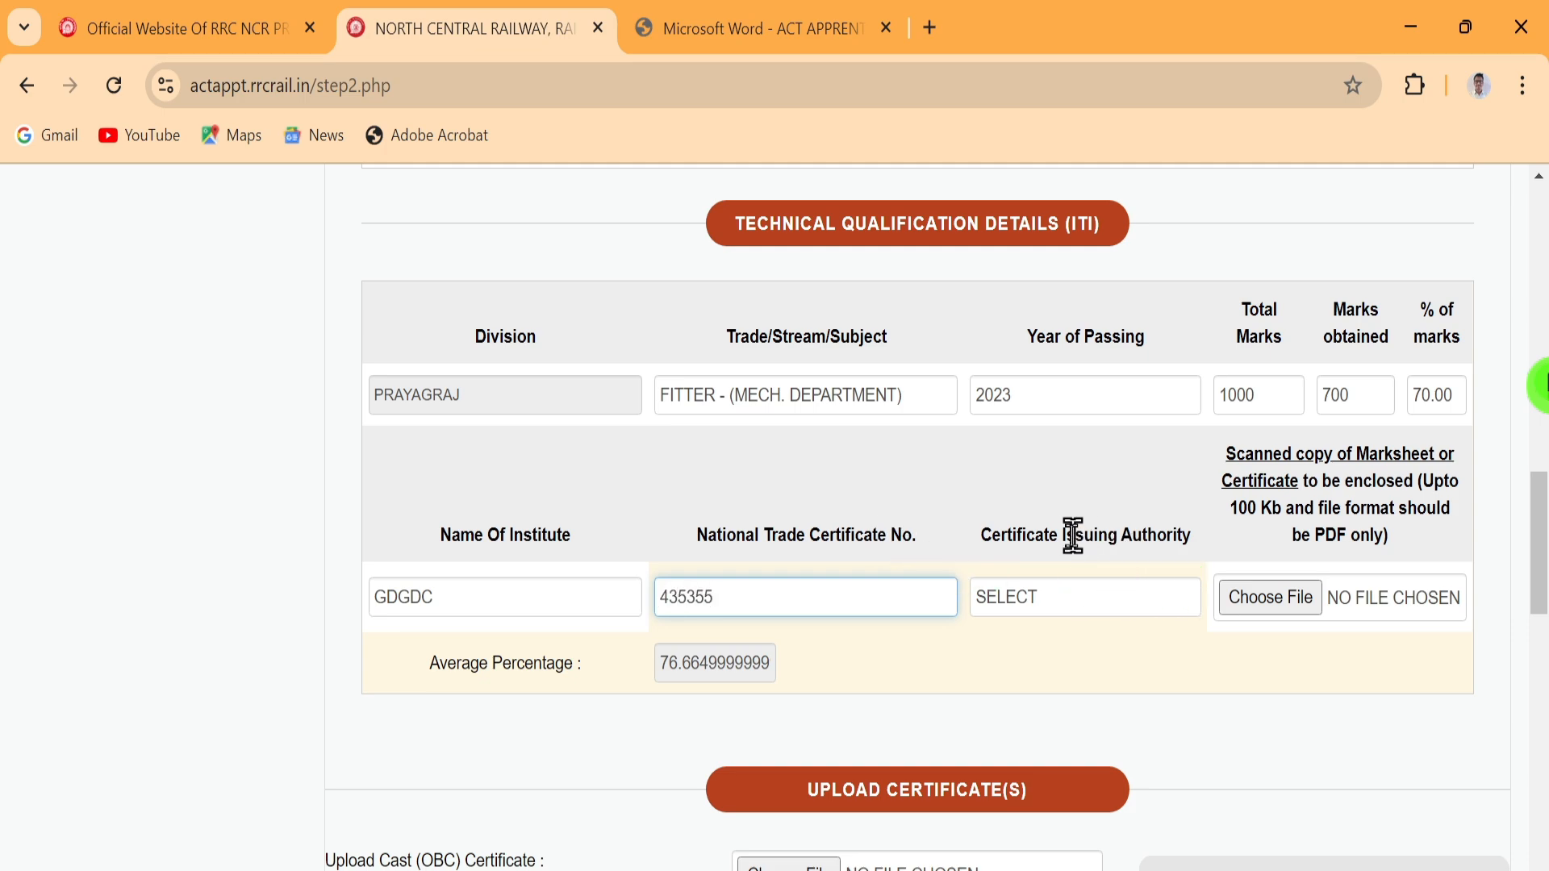
pyautogui.click(1029, 603)
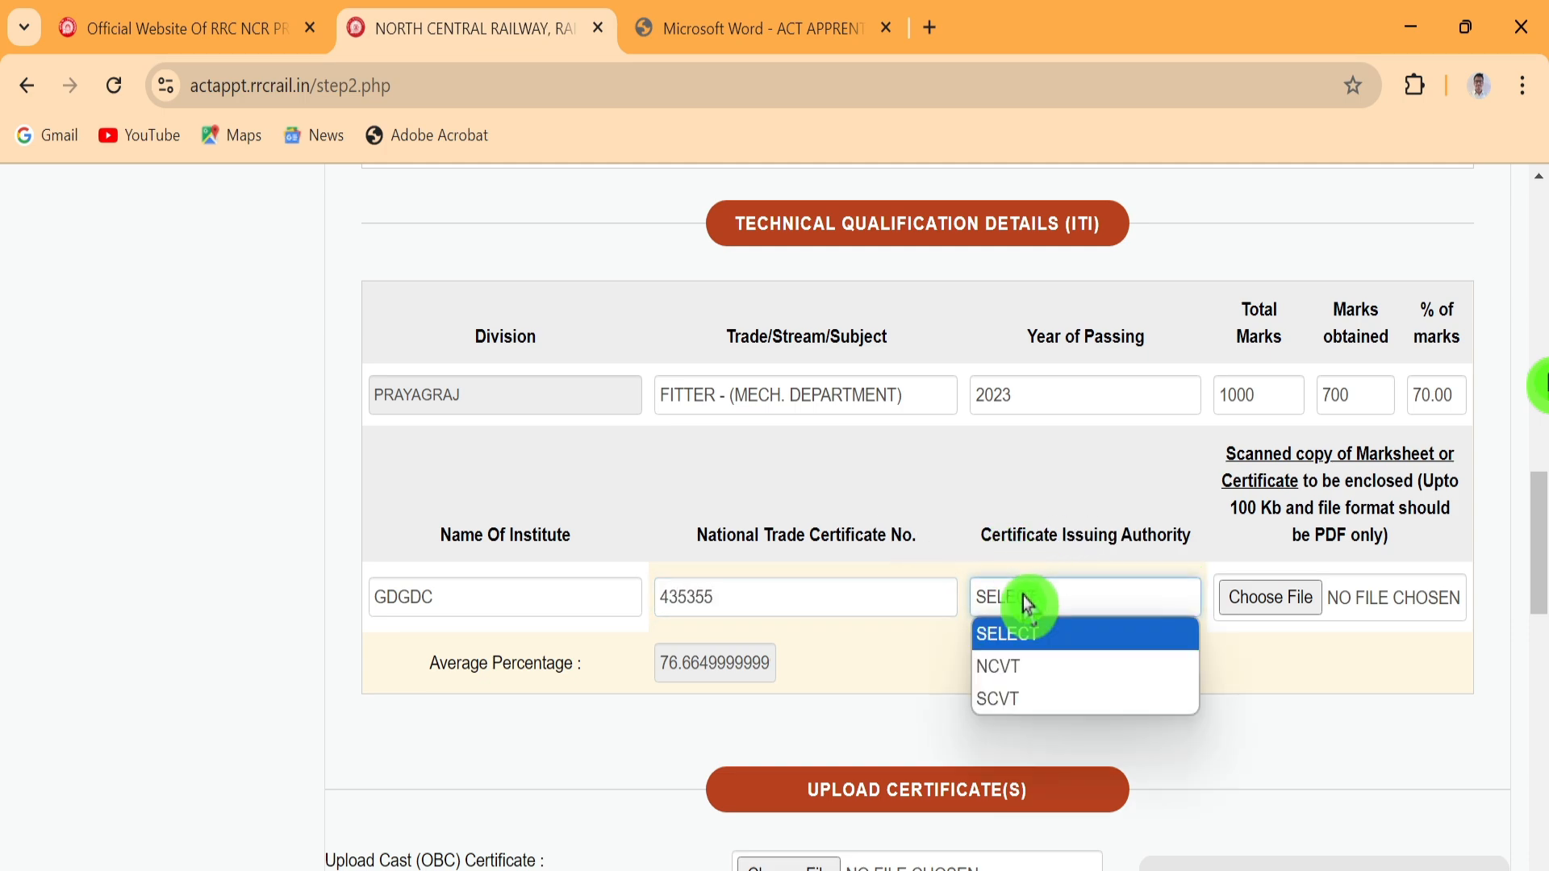
pyautogui.click(1013, 668)
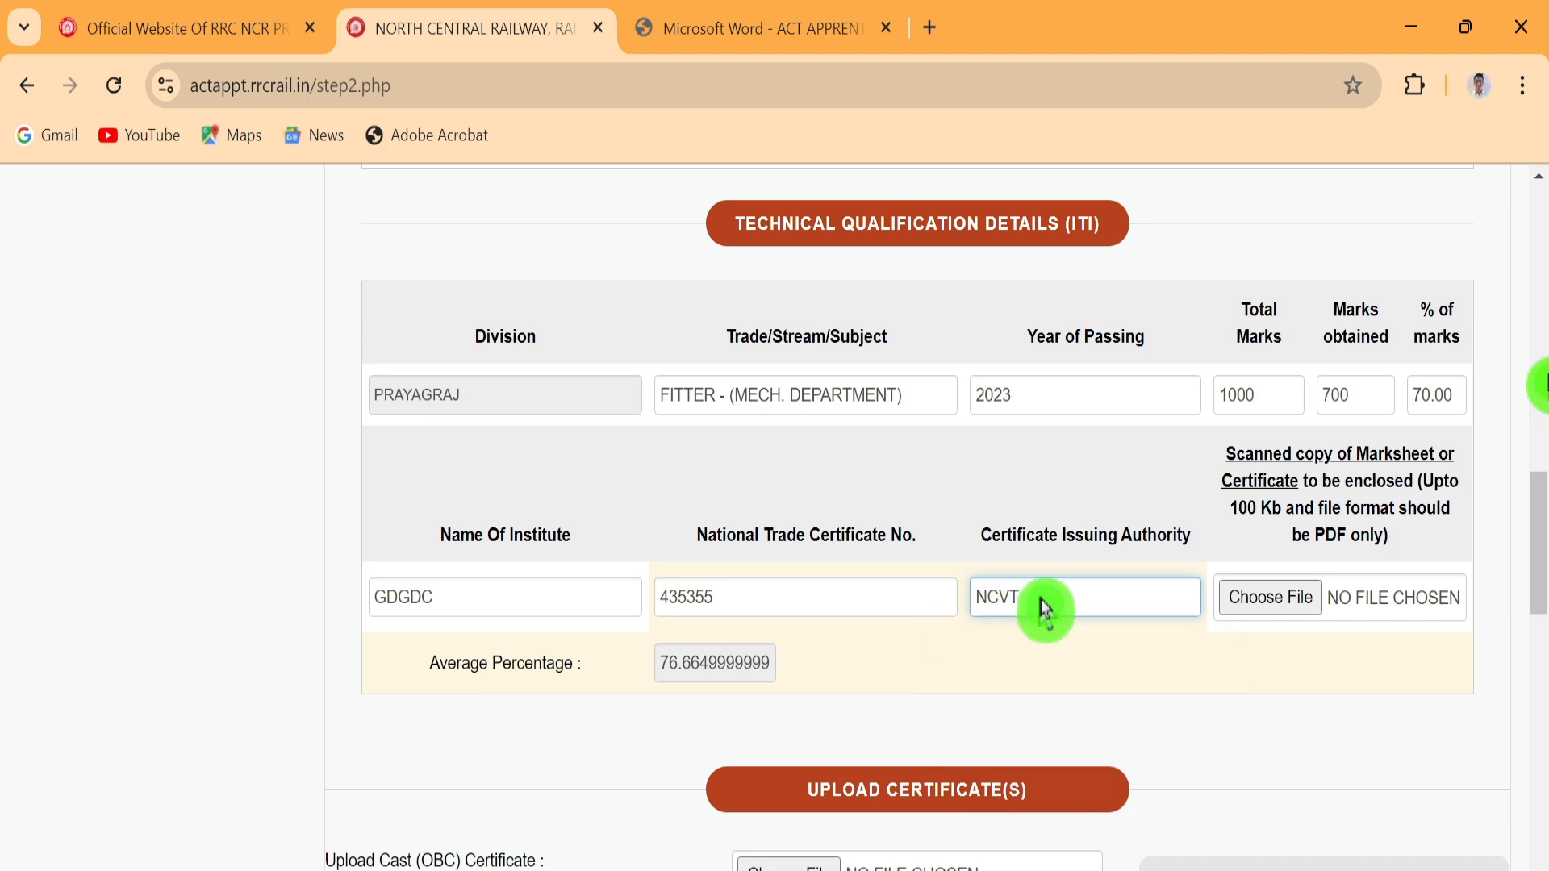
pyautogui.click(1045, 607)
pyautogui.click(1018, 668)
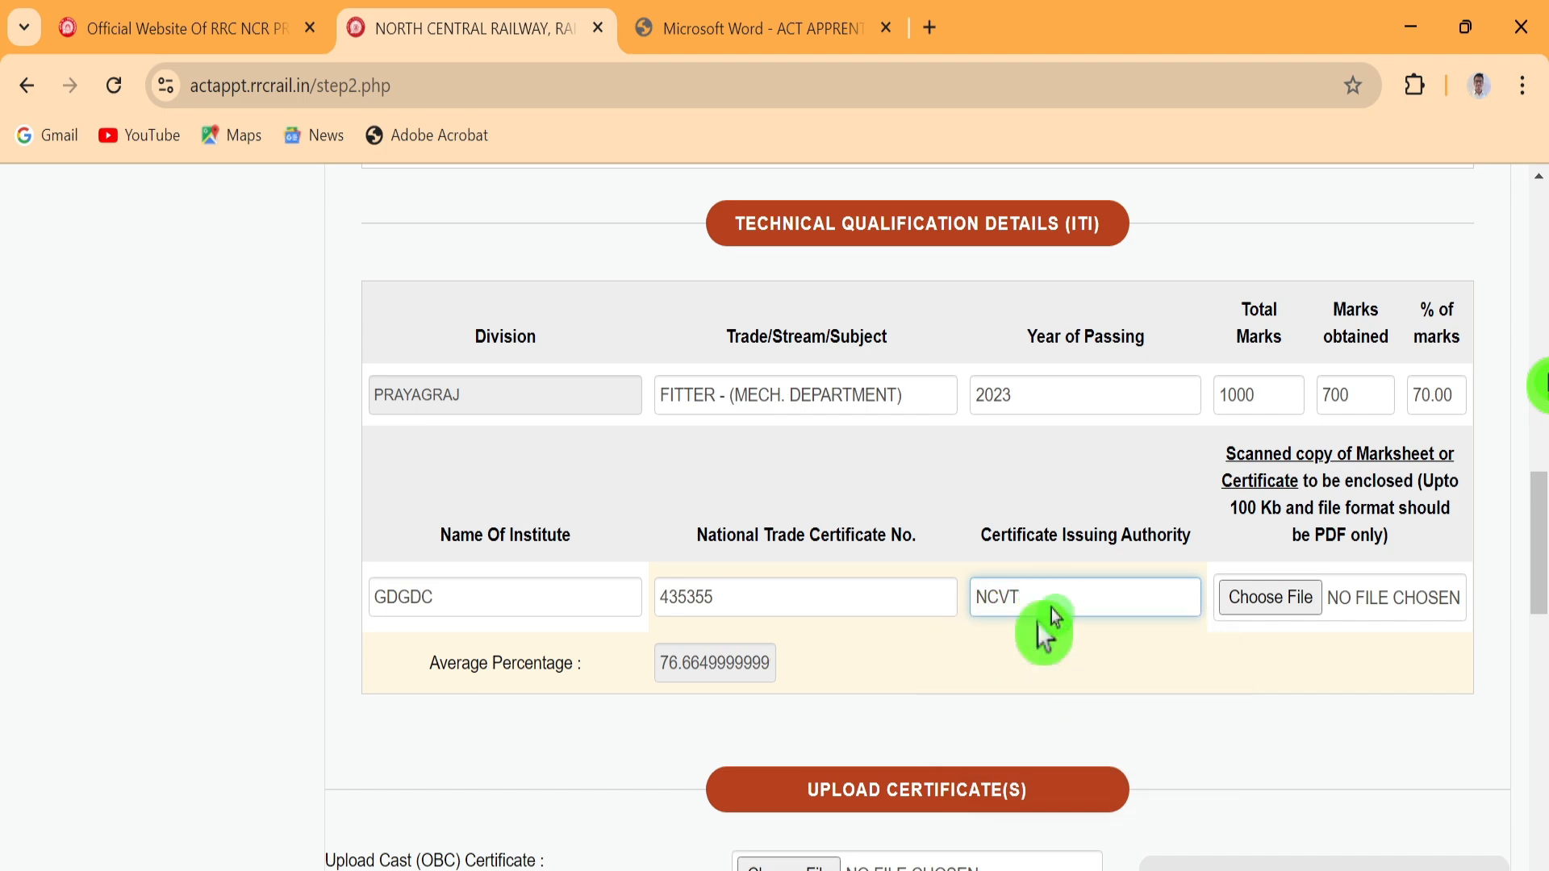
# Attach IMG_20240921_112352.PDF as the ITI marksheet
pyautogui.click(1274, 604)
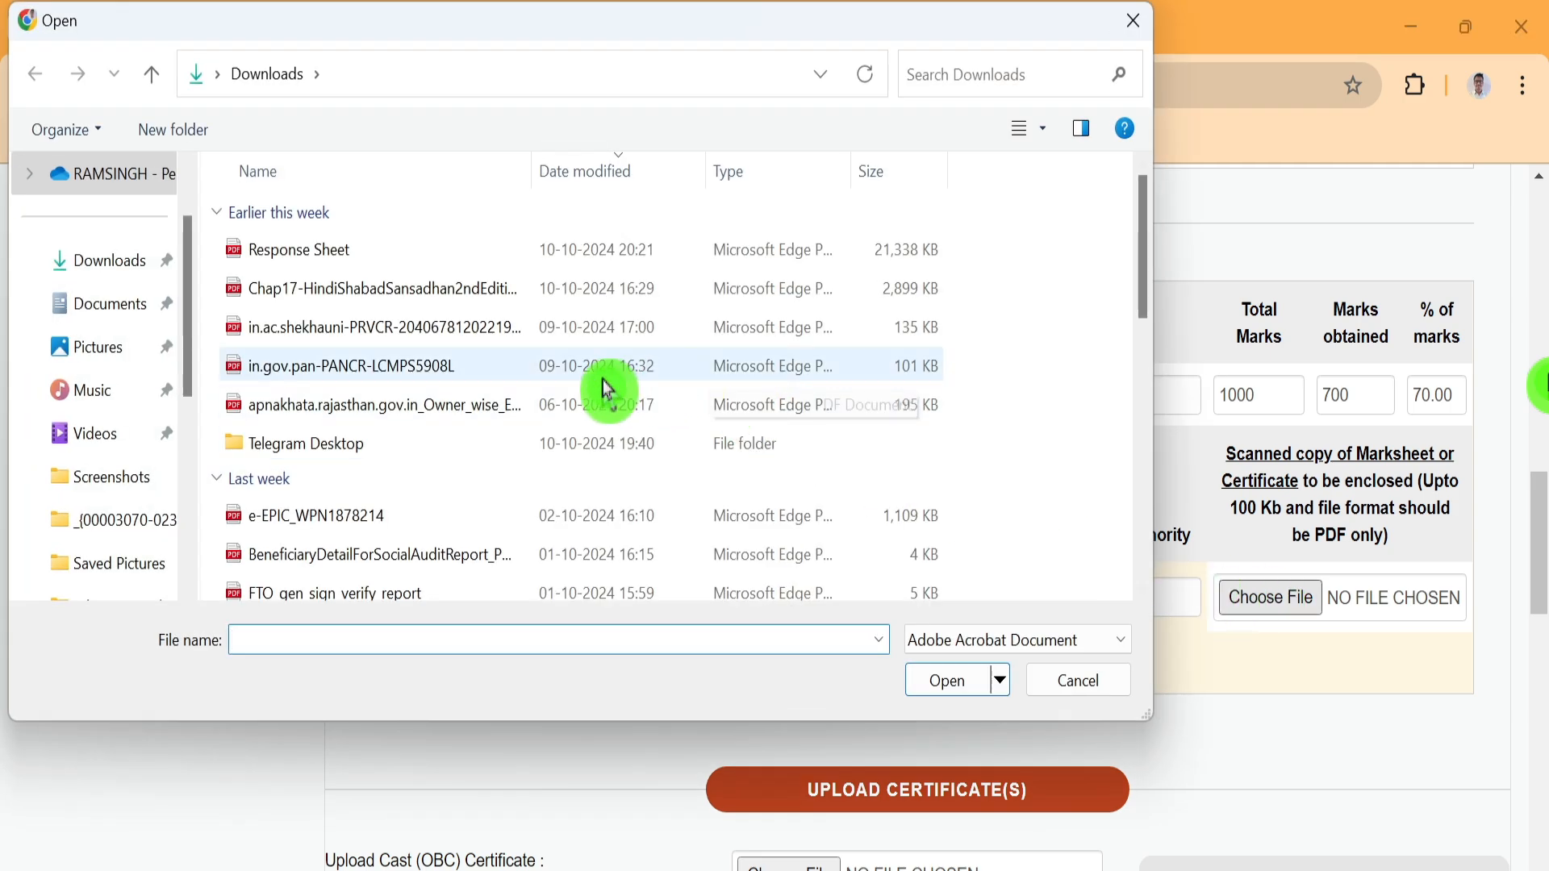
pyautogui.scroll(-3, 764, 412)
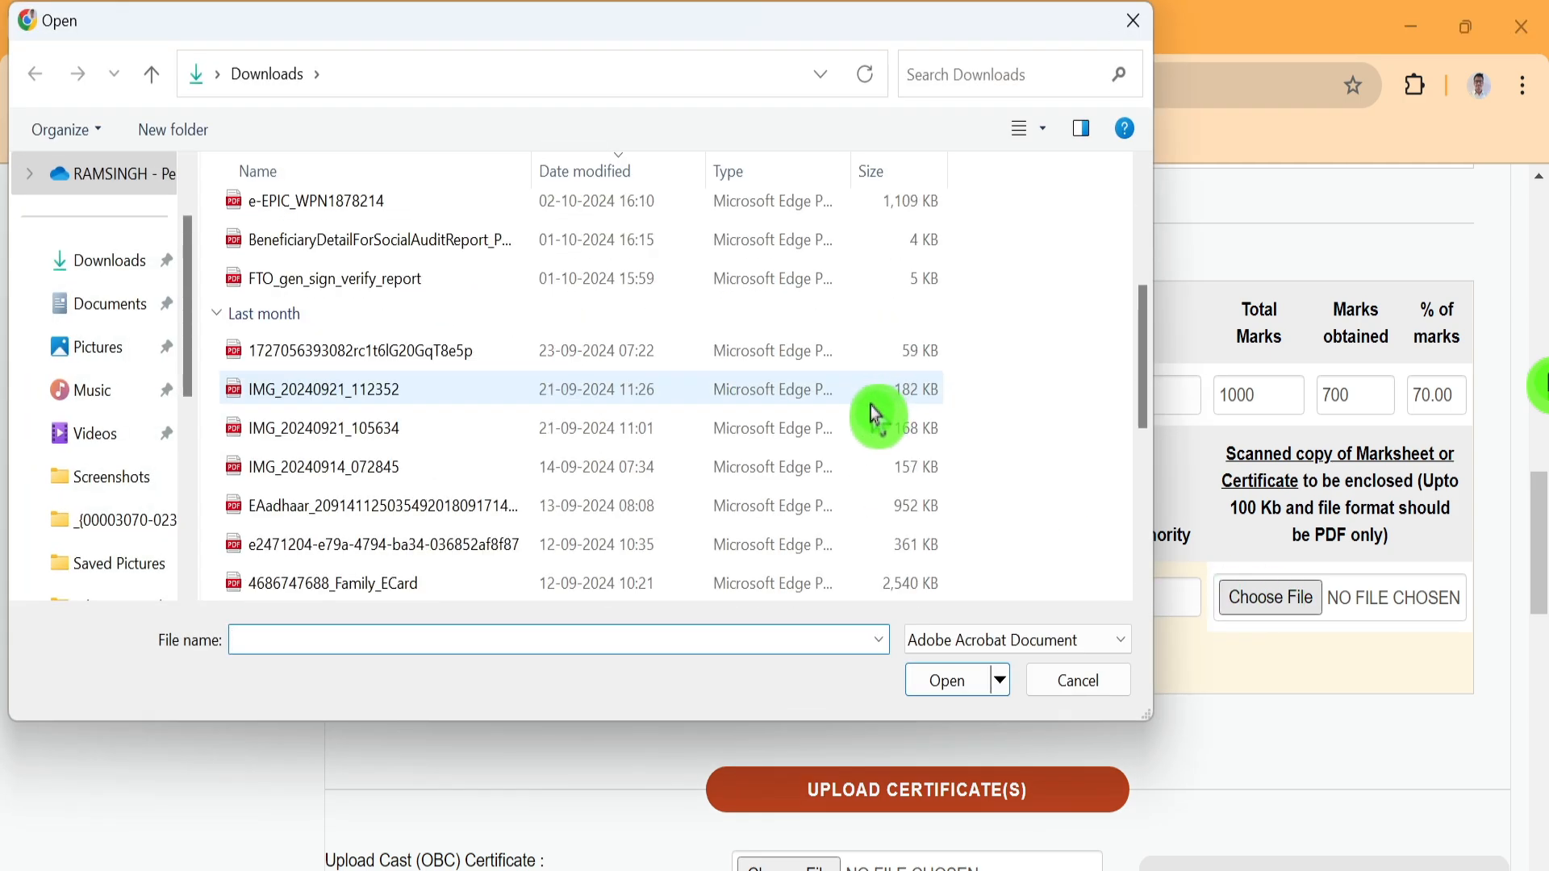
pyautogui.click(930, 396)
pyautogui.click(954, 681)
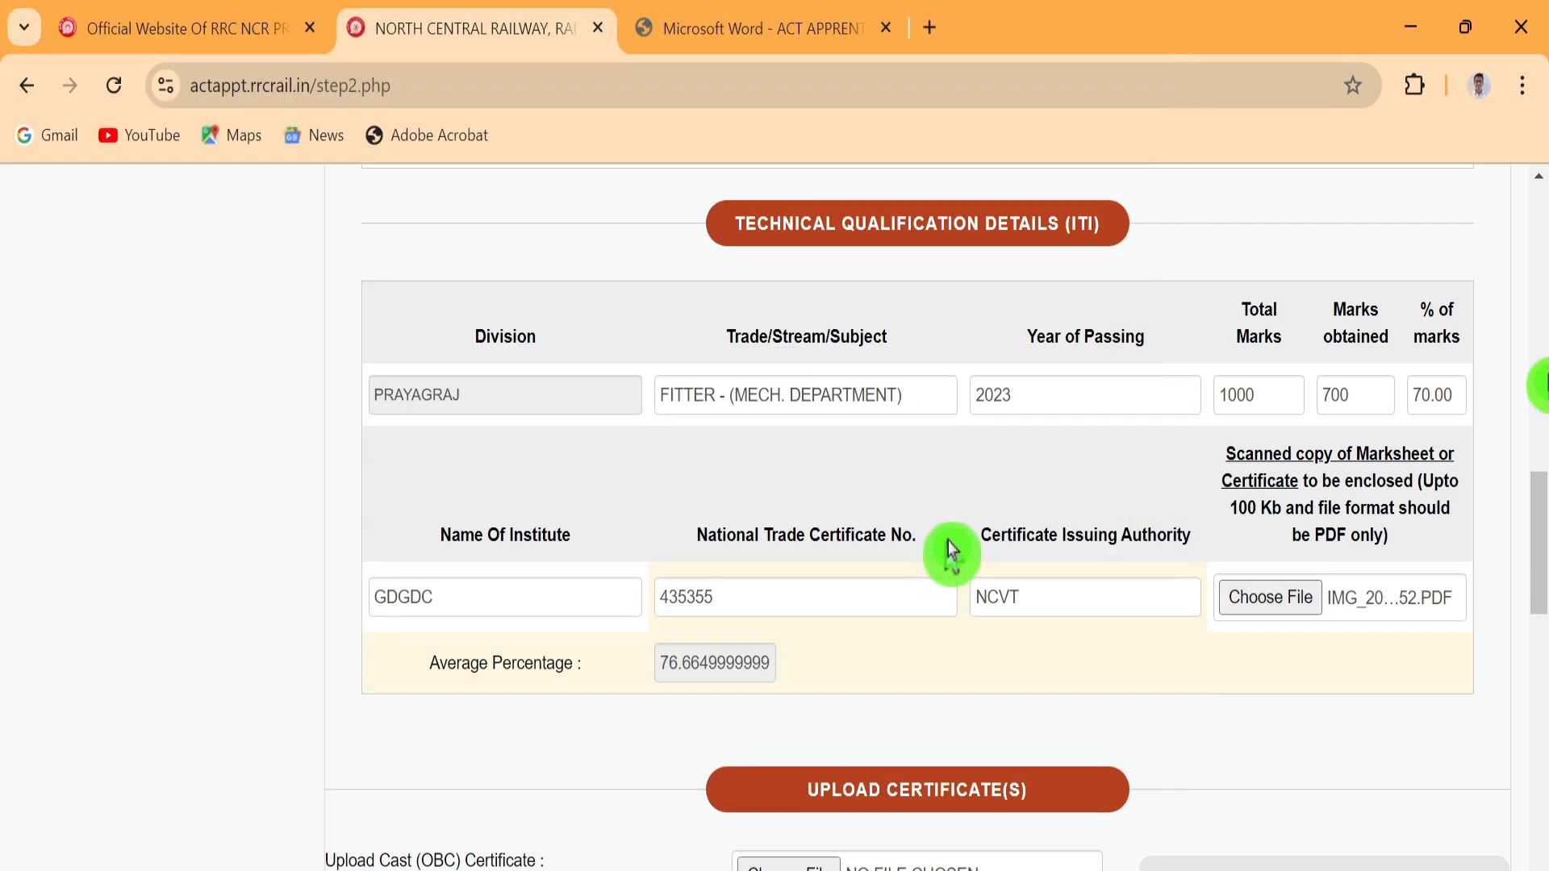
pyautogui.scroll(-5, 941, 553)
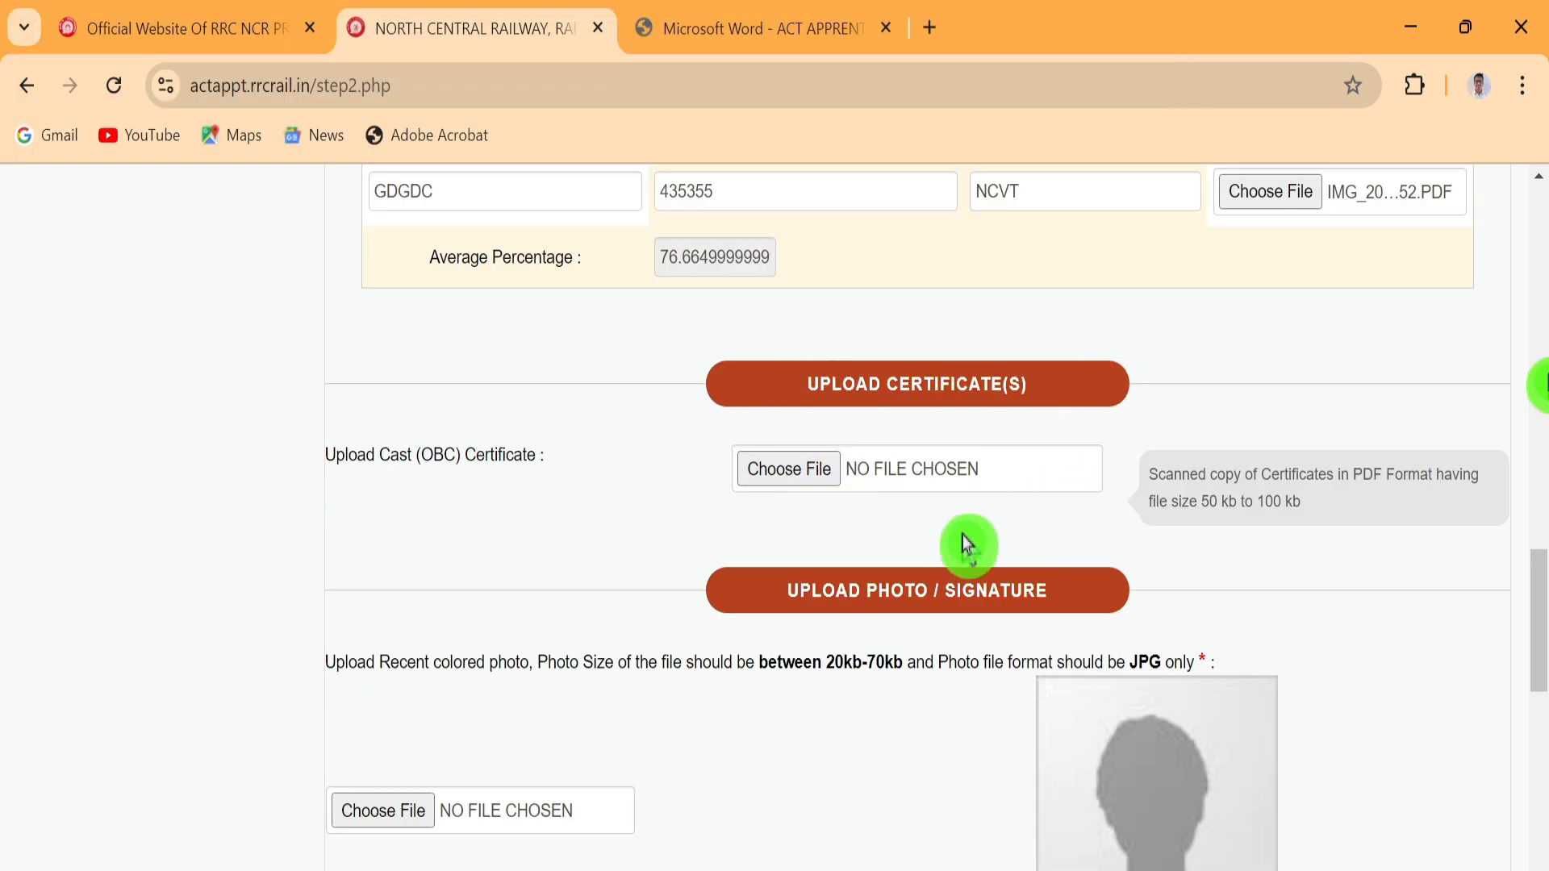
# Attach the same IMG_20240921_112352.PDF as the OBC caste certificate
pyautogui.click(786, 469)
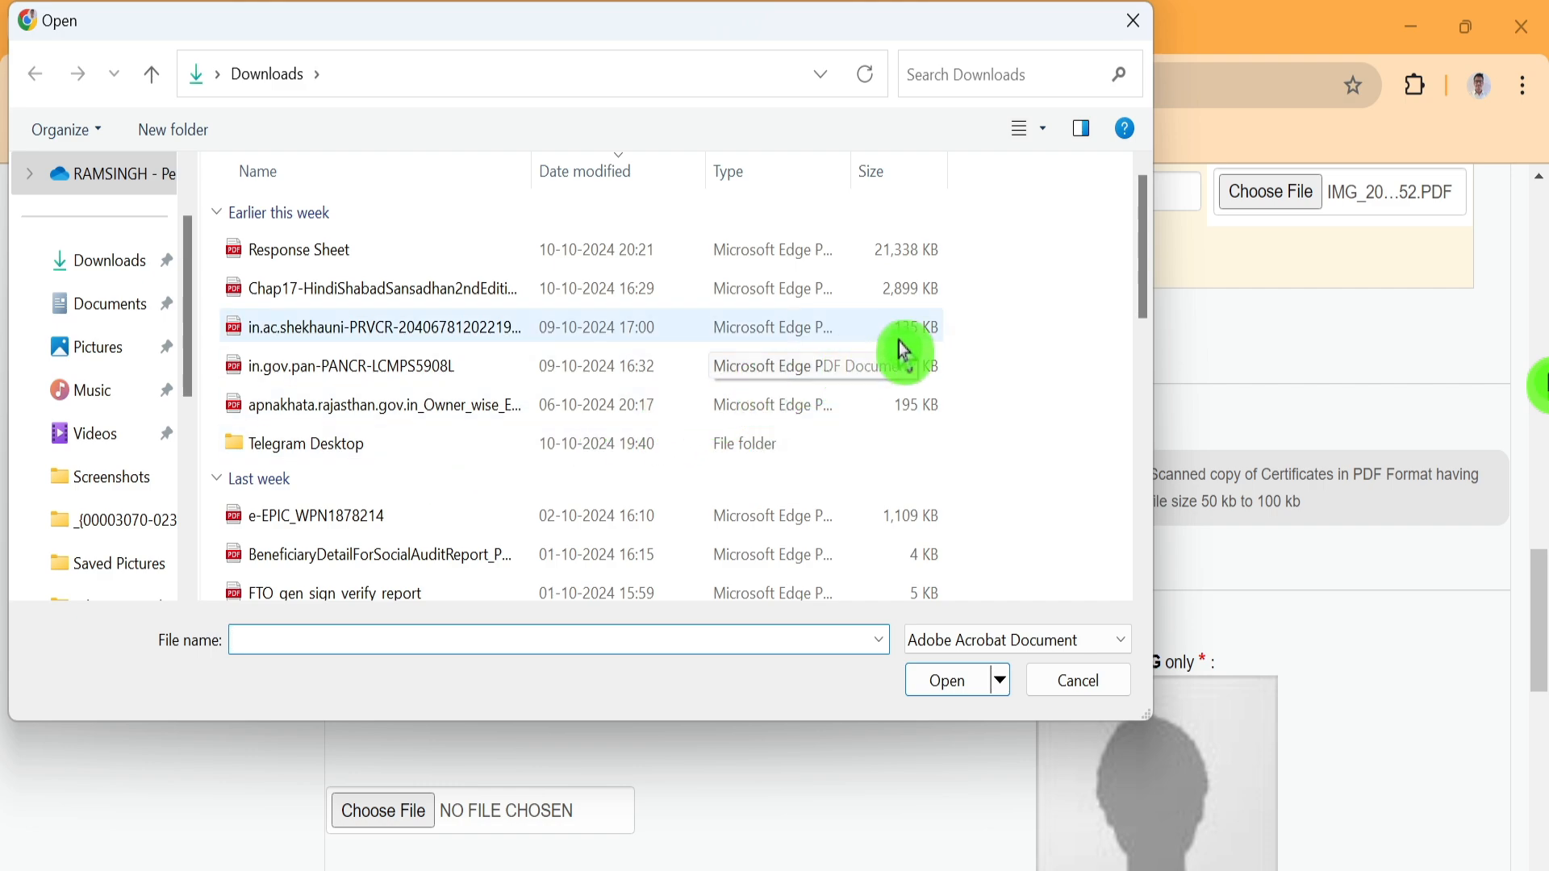
pyautogui.scroll(-1, 902, 348)
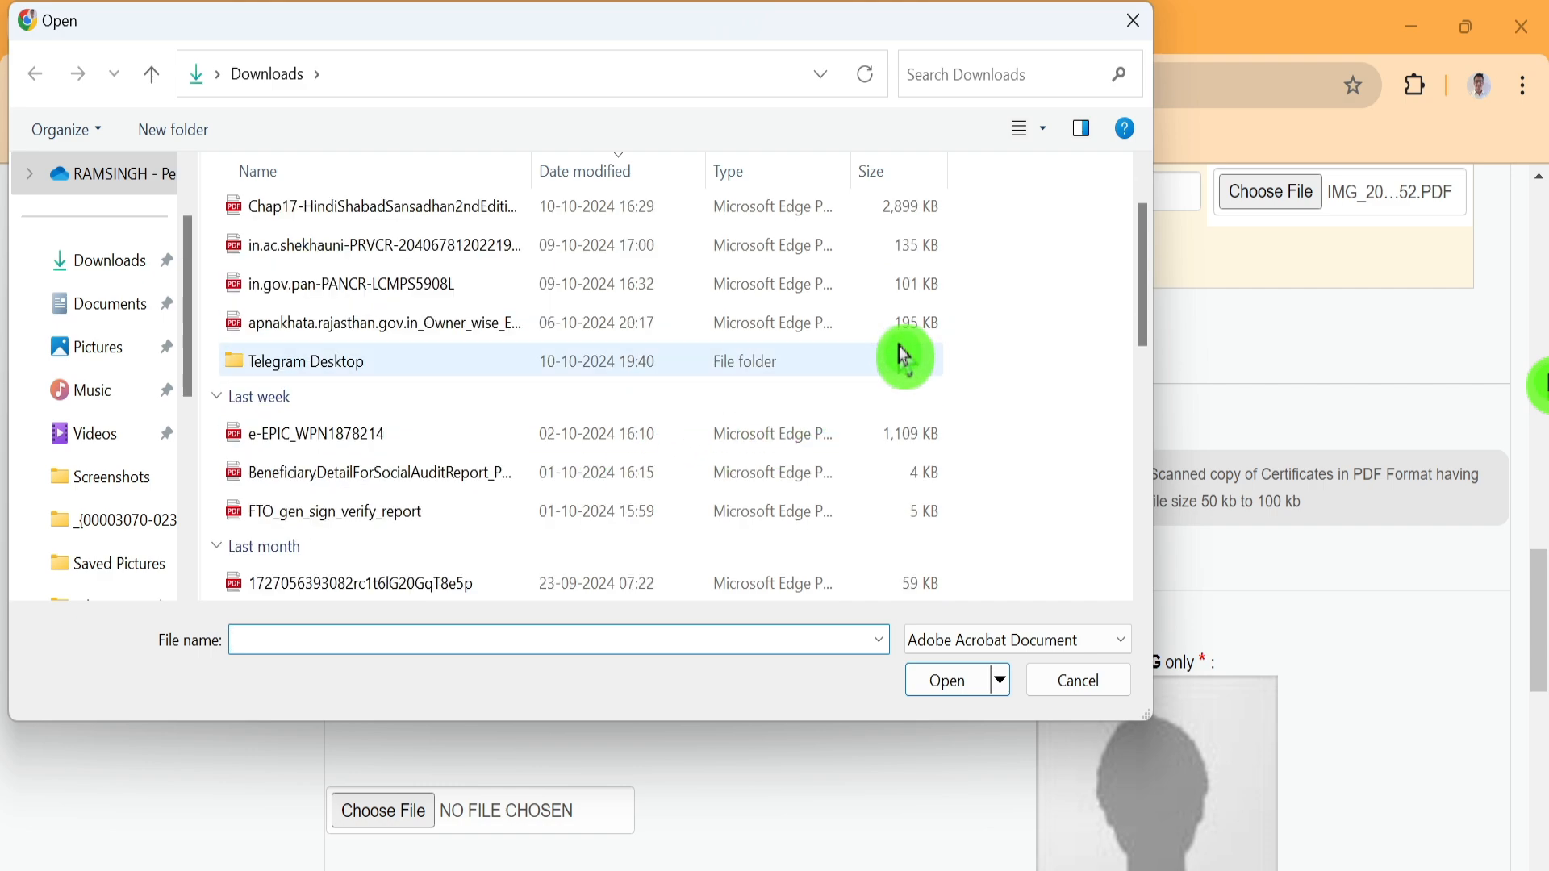
pyautogui.scroll(-1, 917, 351)
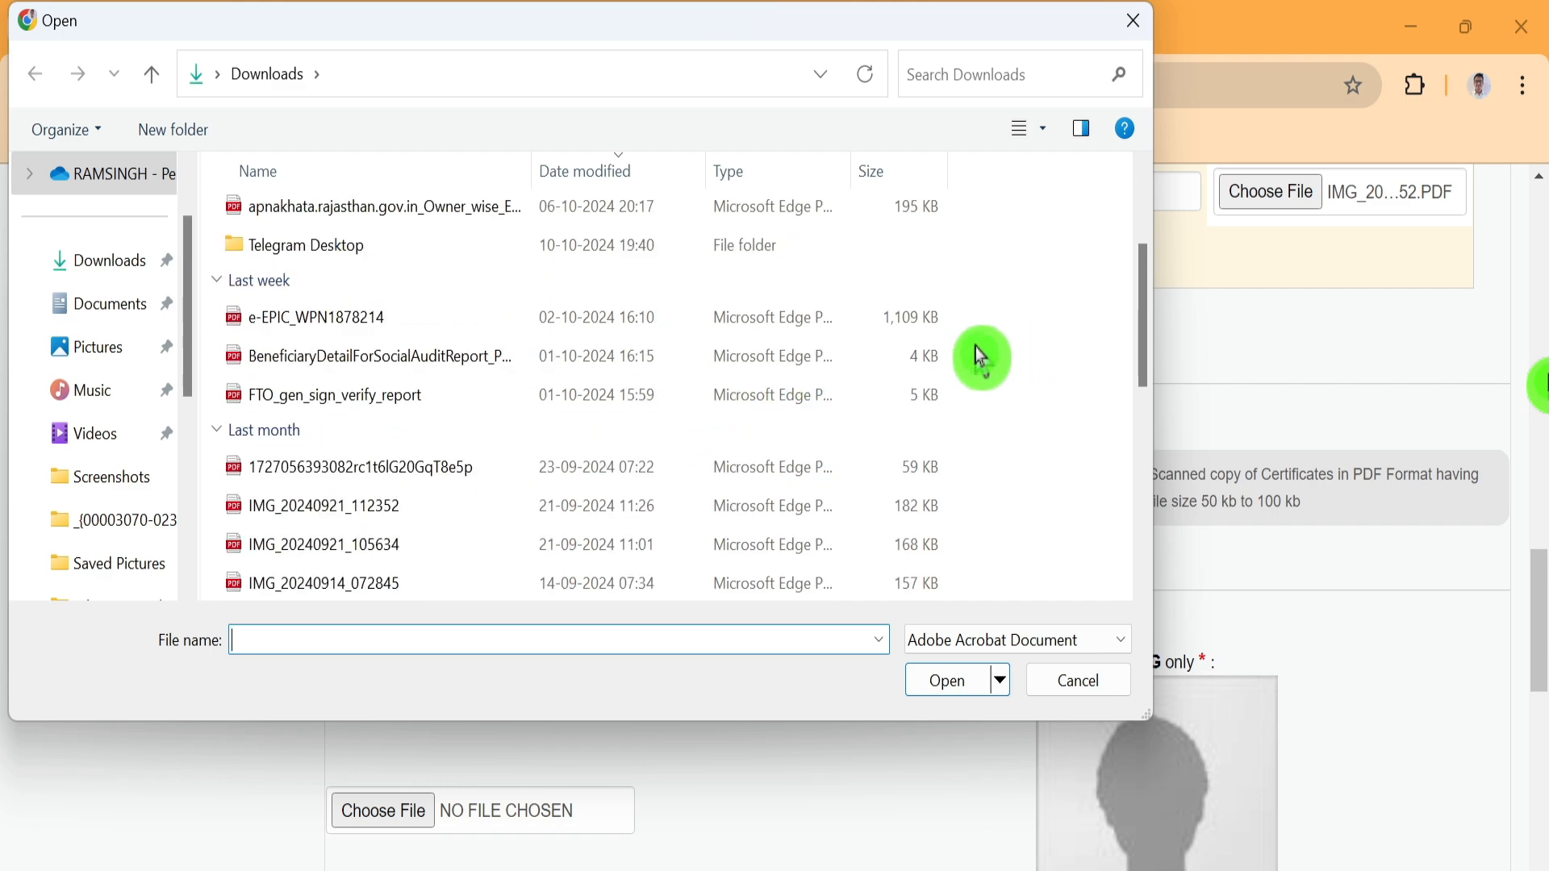
pyautogui.click(922, 514)
pyautogui.click(933, 687)
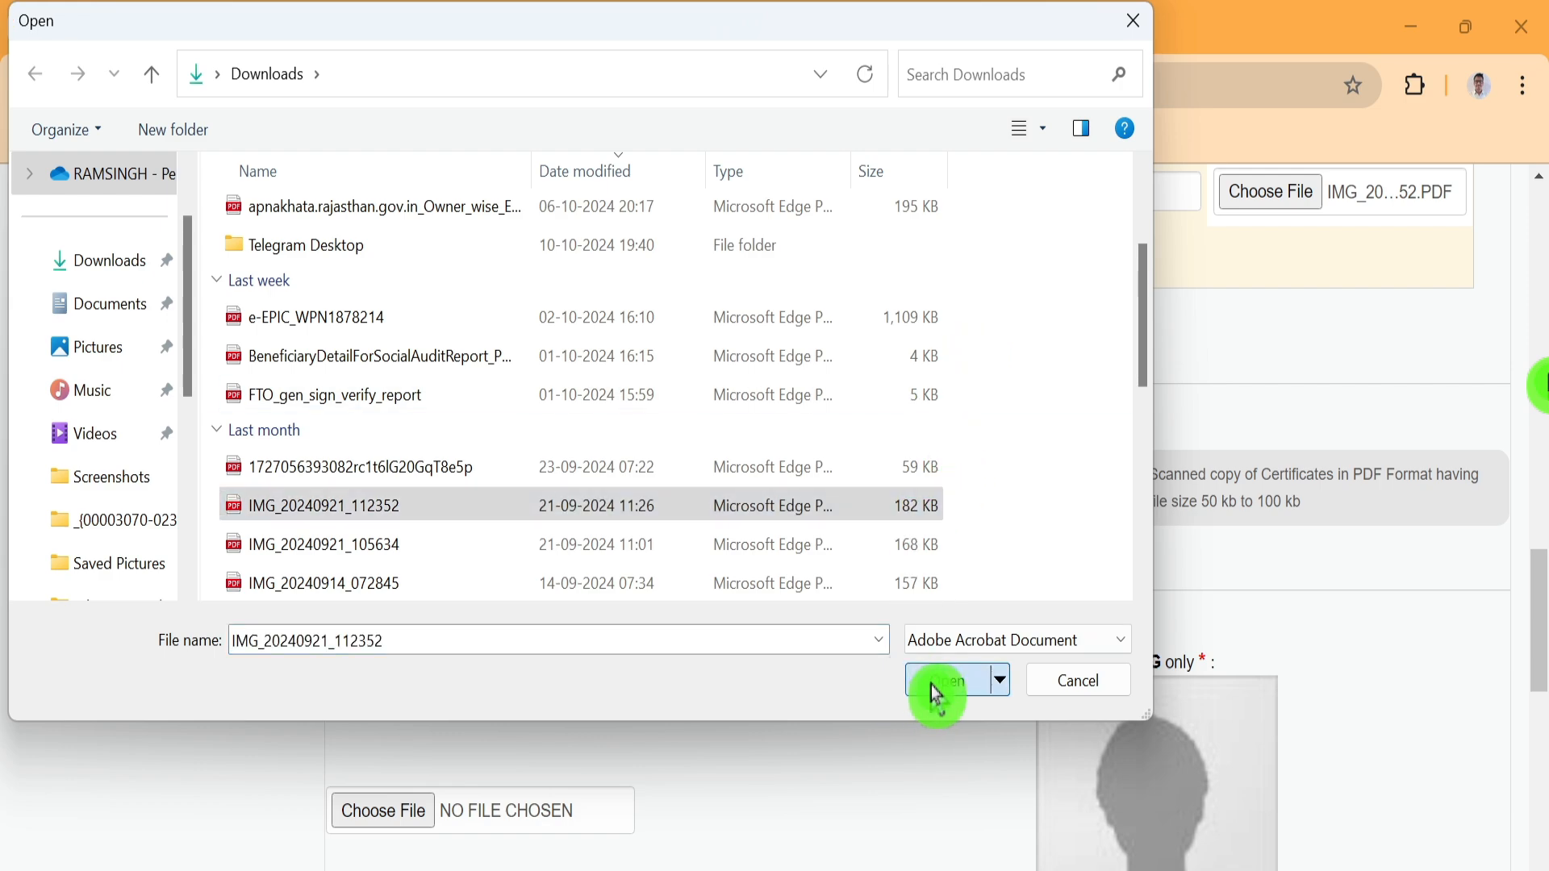
pyautogui.scroll(-3, 879, 484)
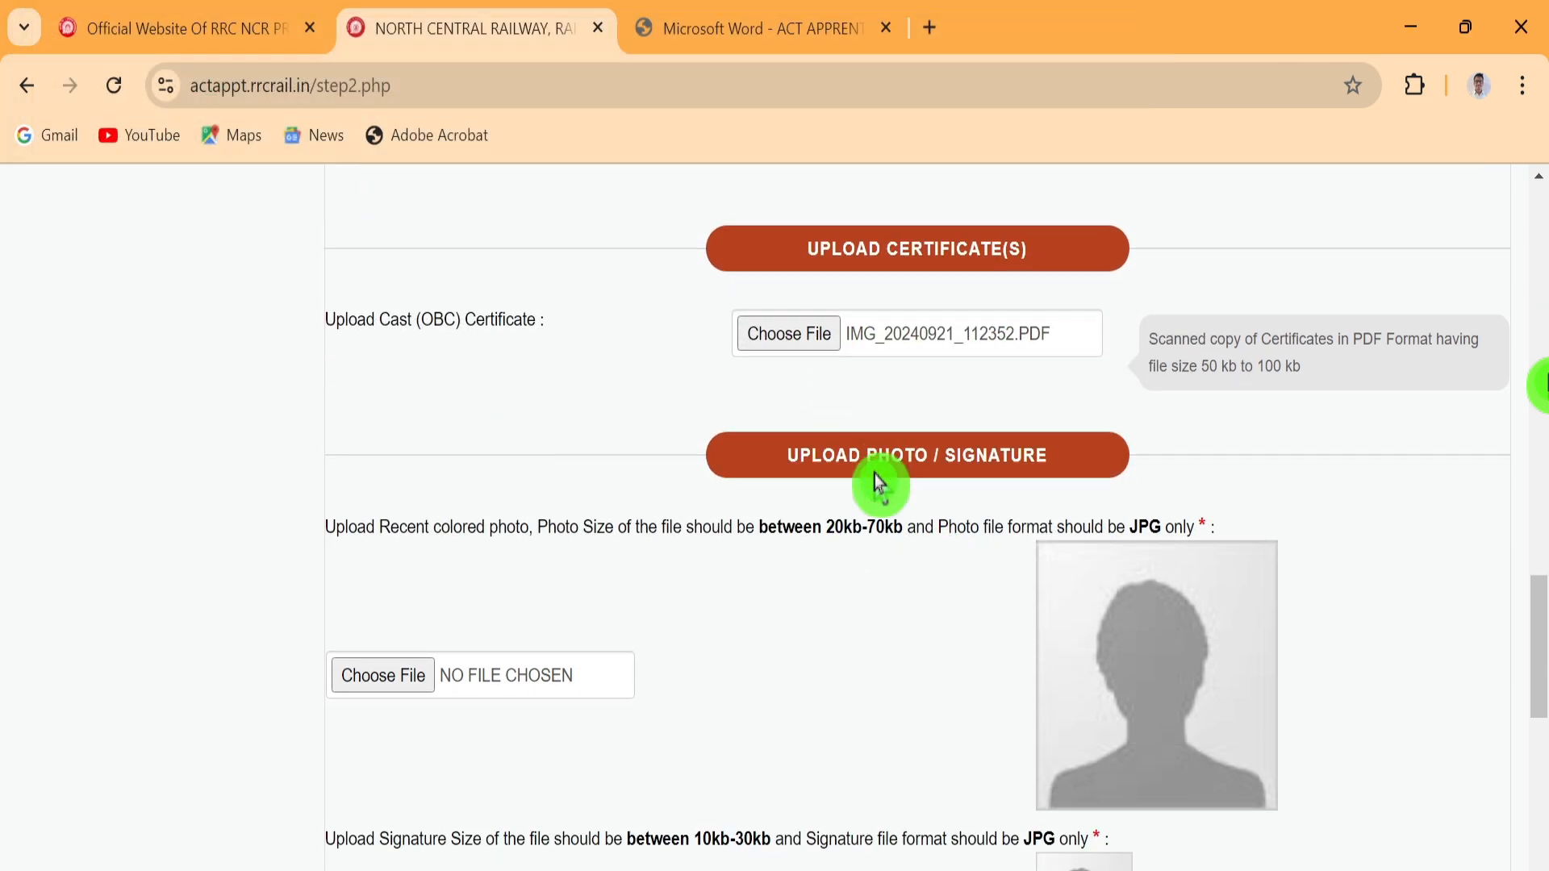
pyautogui.scroll(-3, 1009, 436)
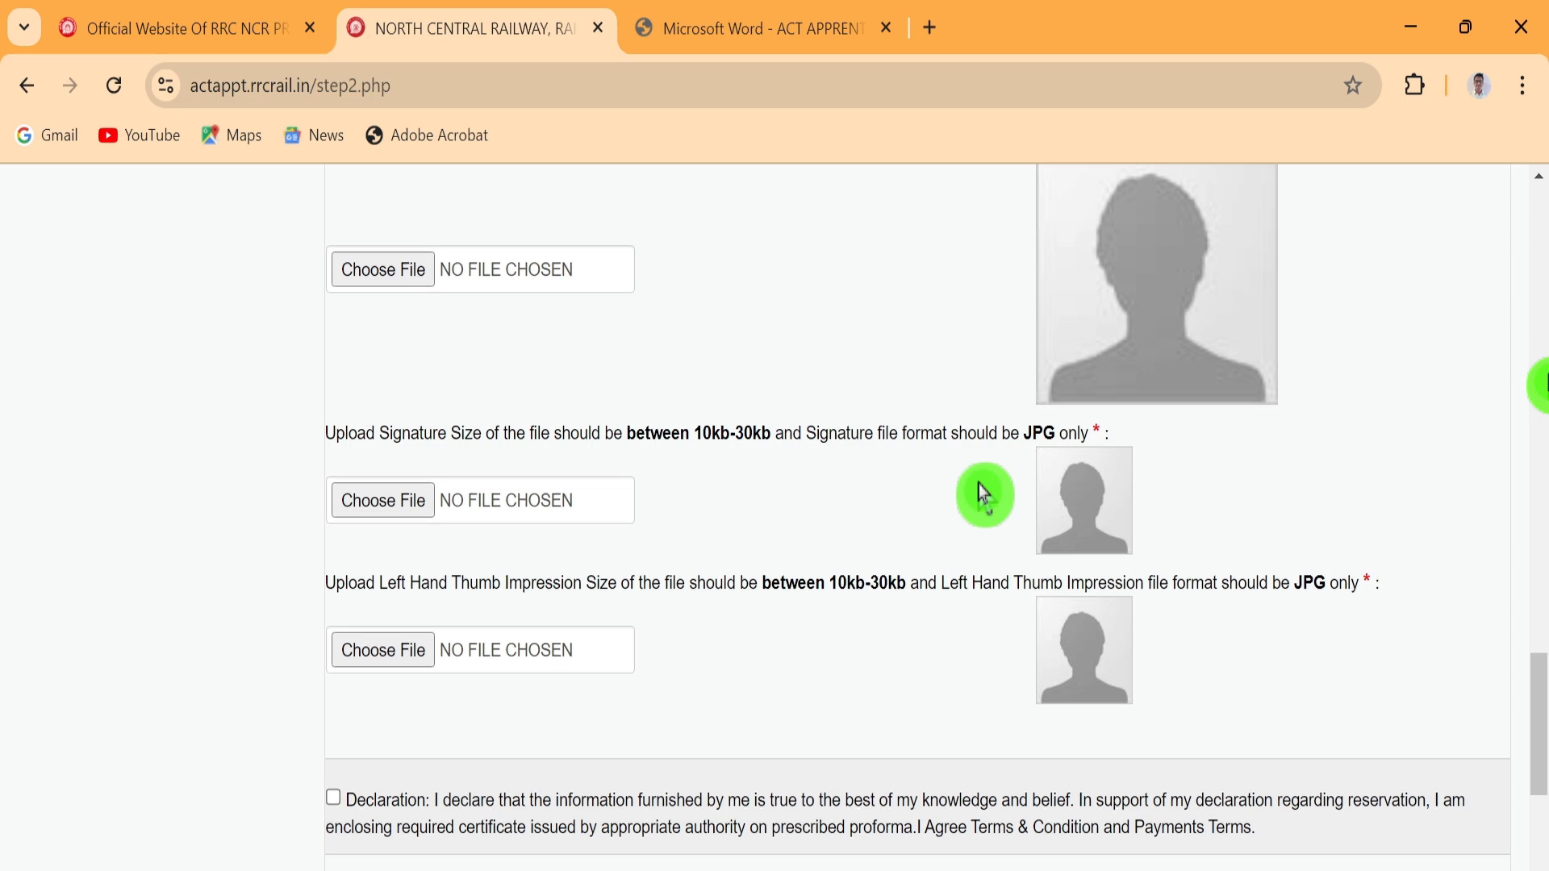
pyautogui.scroll(-3, 1001, 621)
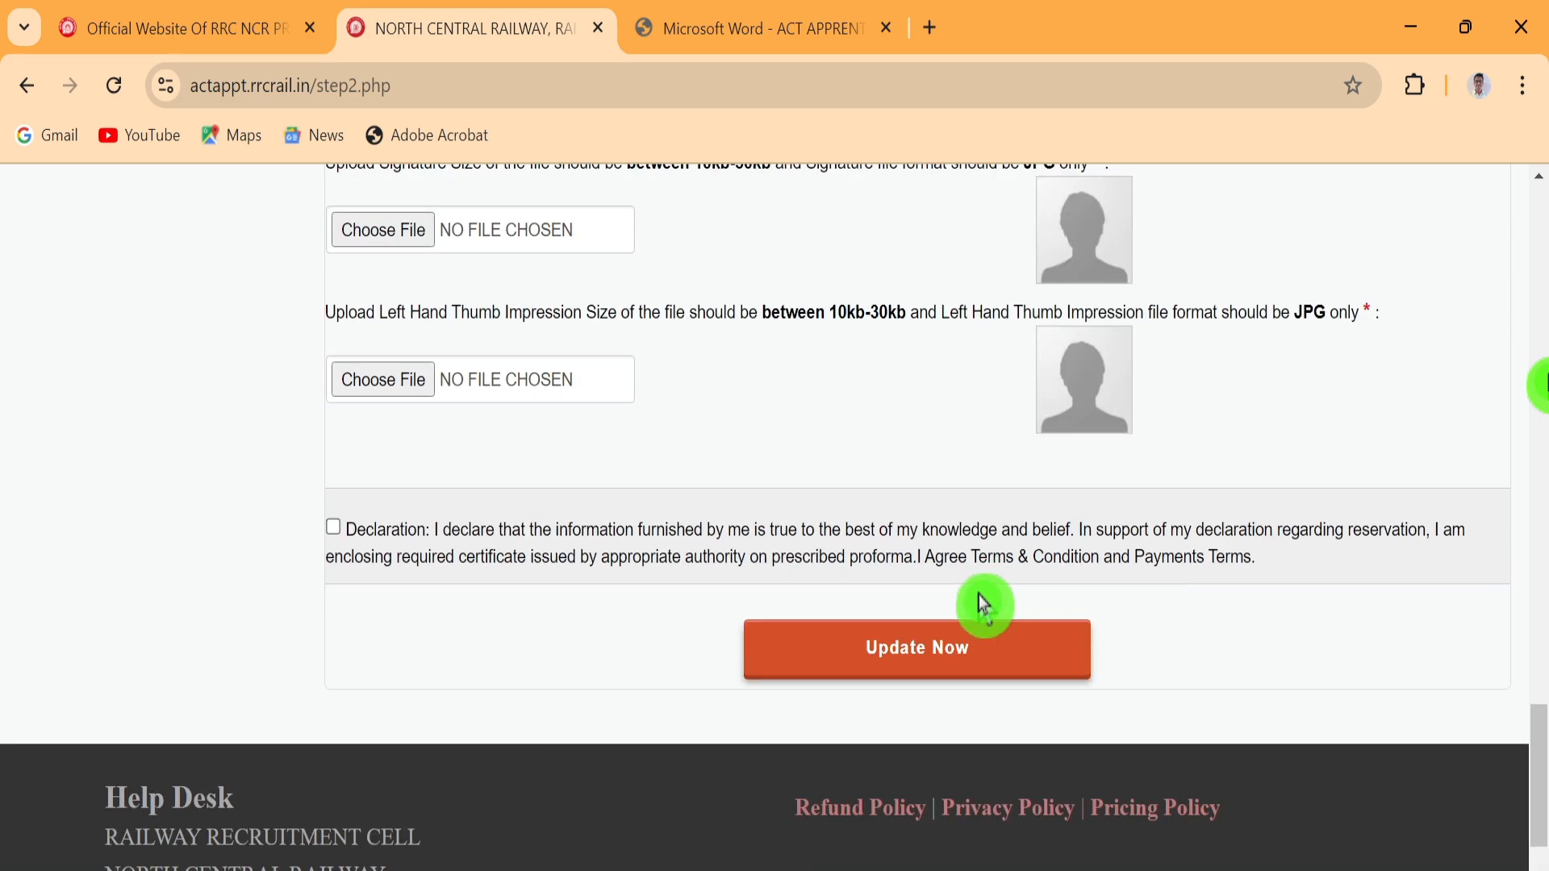
pyautogui.scroll(6, 984, 605)
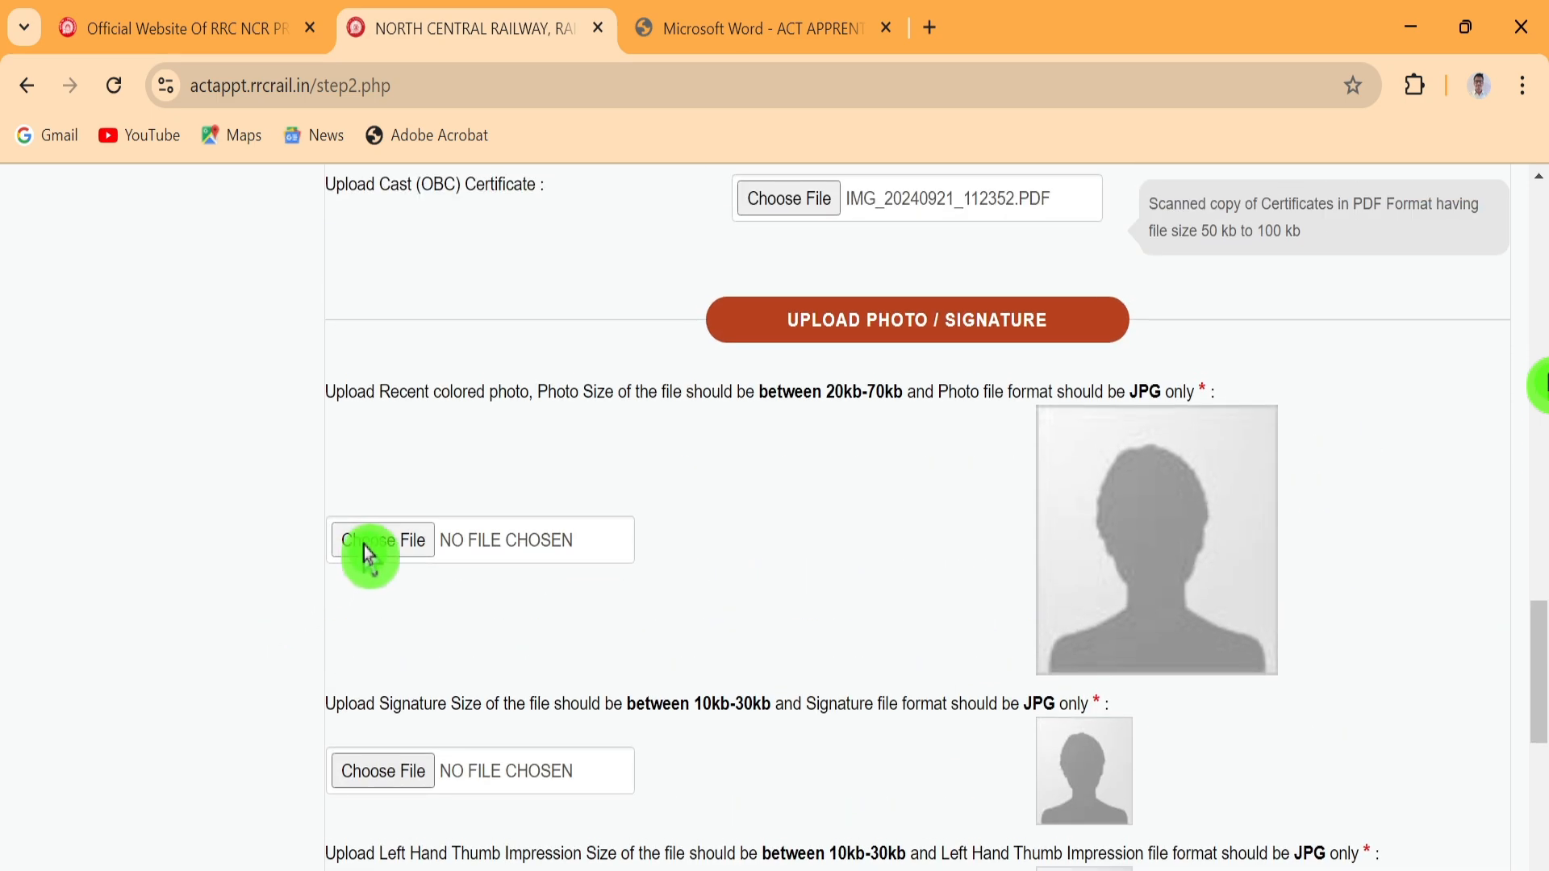
# Upload IMG_20240826_172422 from Pictures > Saved Pictures as the candidate's photo
pyautogui.click(363, 552)
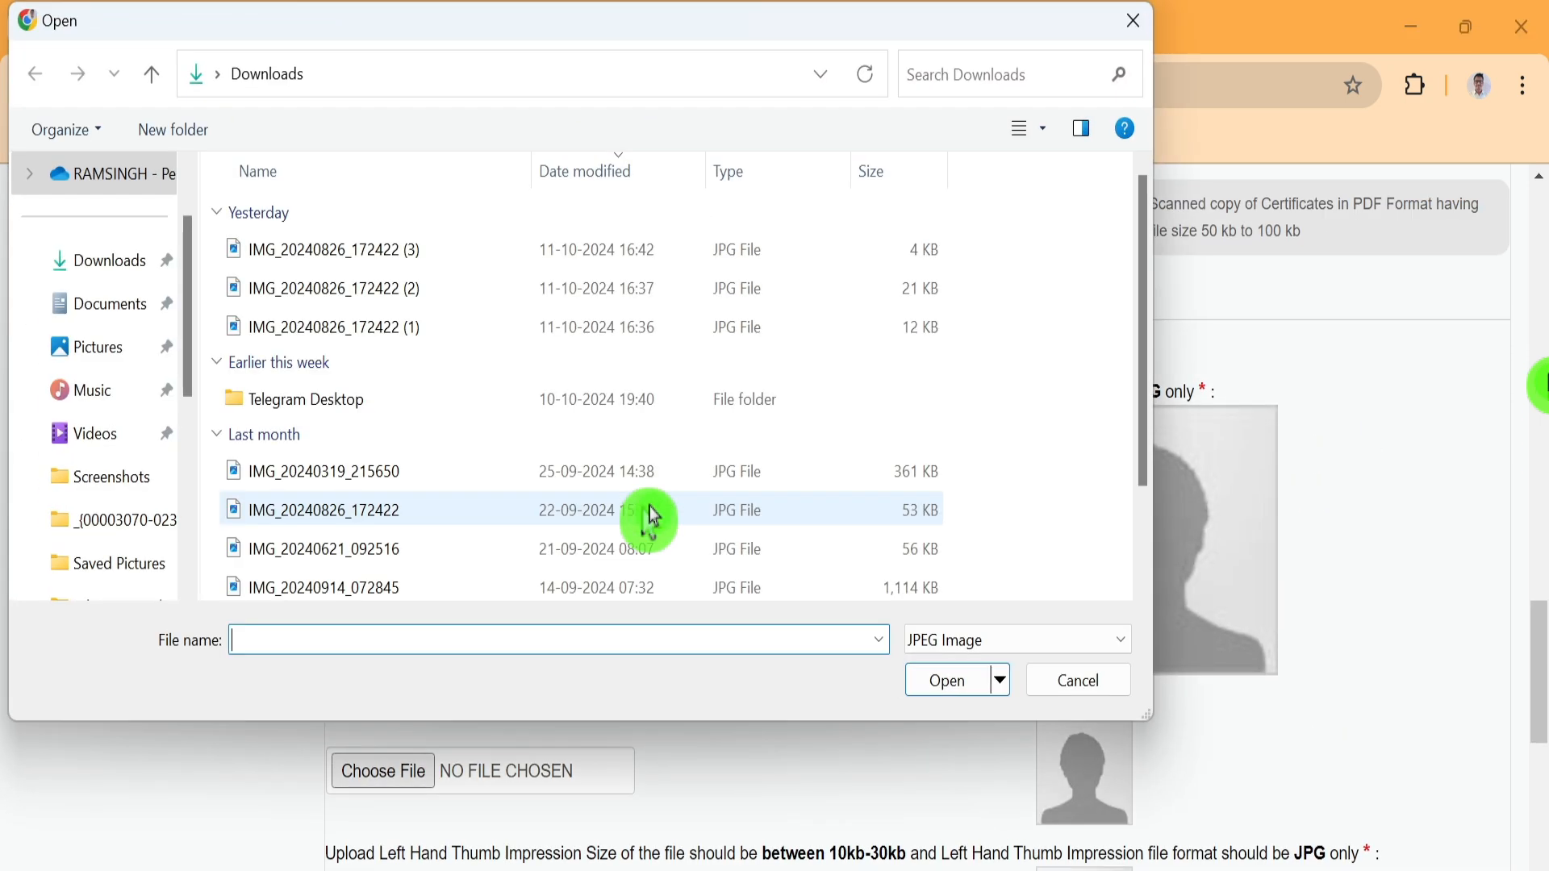
pyautogui.click(110, 355)
pyautogui.doubleClick(422, 249)
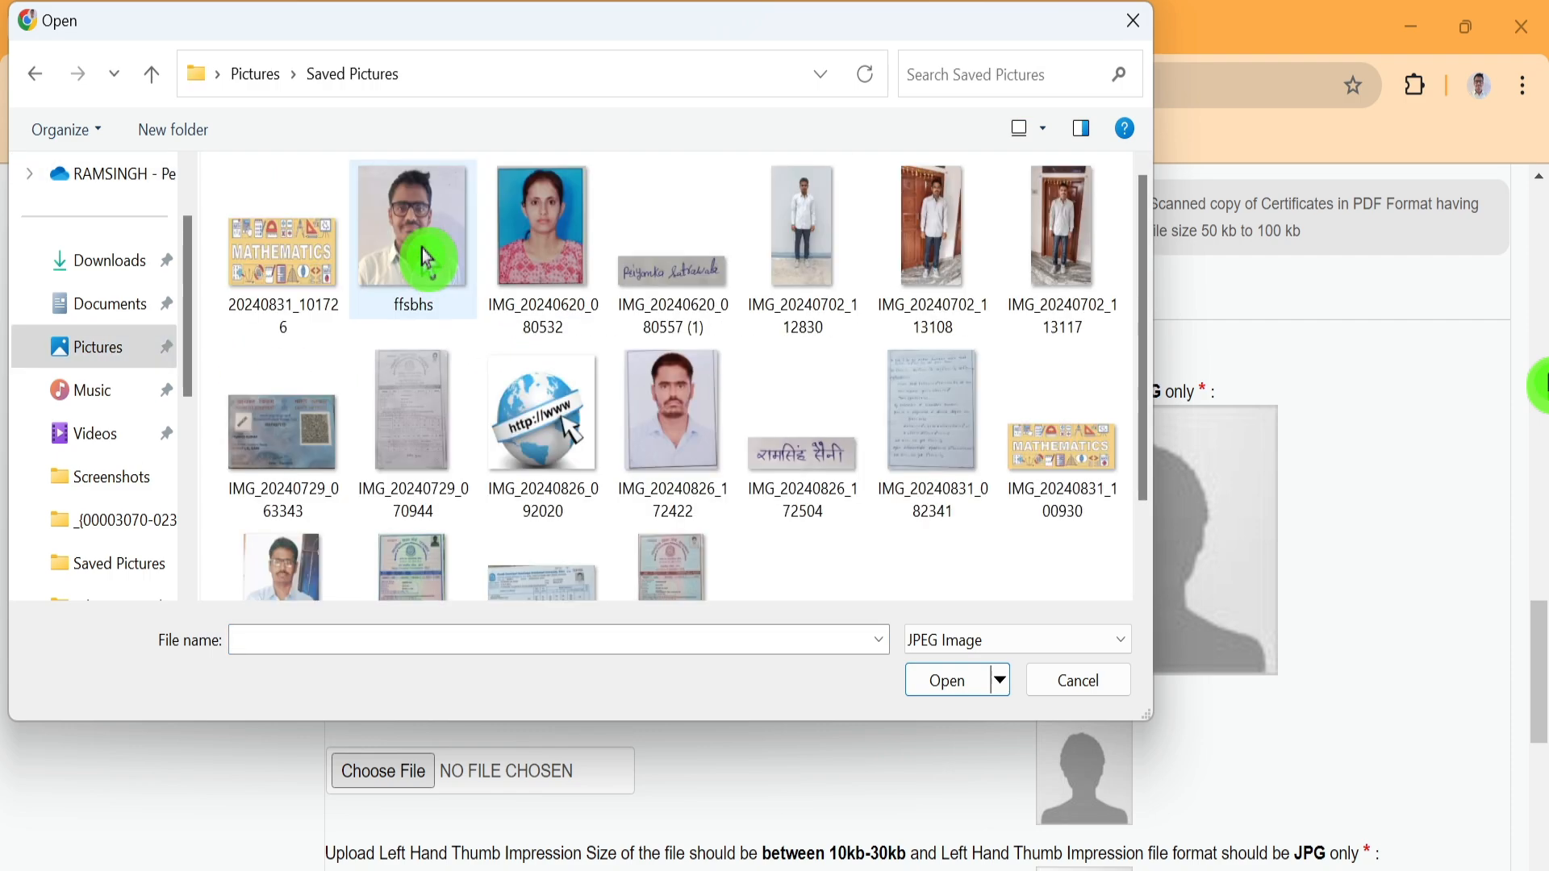
pyautogui.click(714, 421)
pyautogui.click(947, 680)
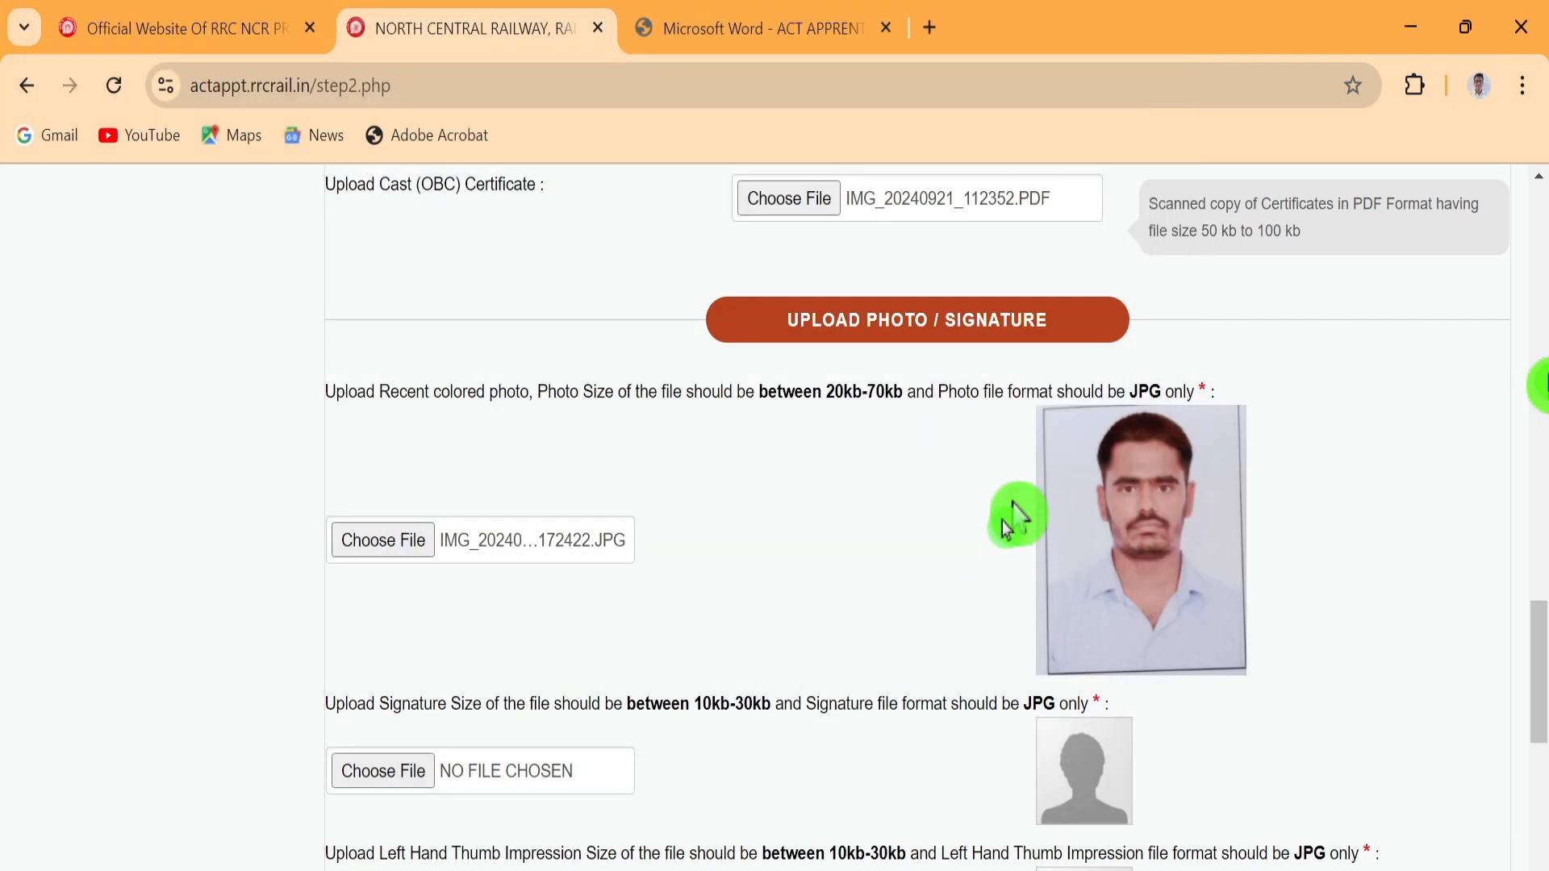
pyautogui.scroll(-3, 807, 605)
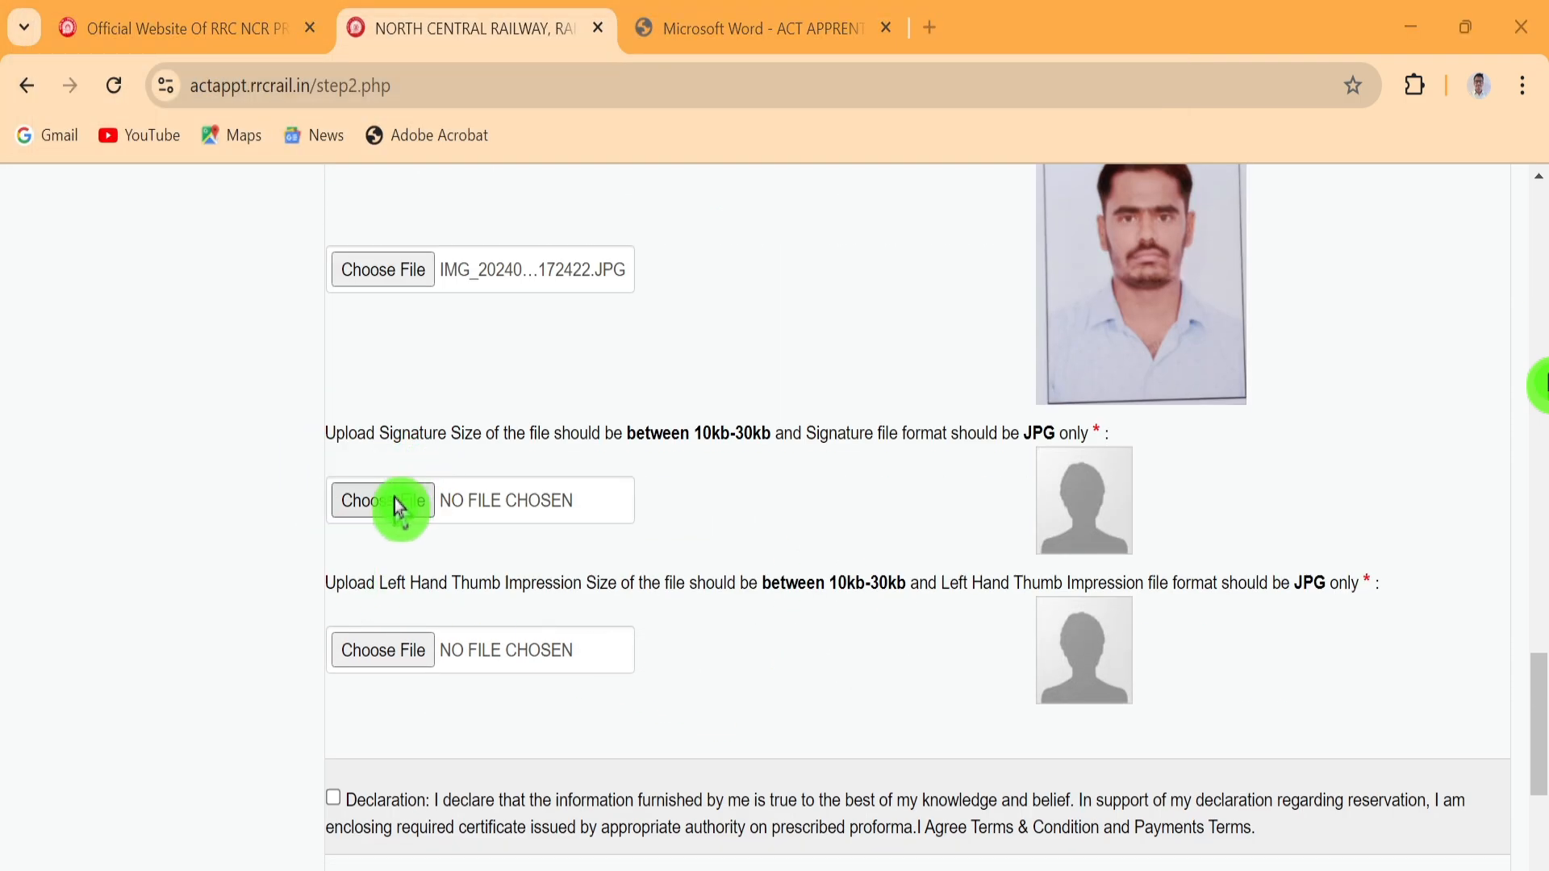
# Upload IMG_20240826_172504 as the signature and tick the declaration checkbox
pyautogui.click(399, 506)
pyautogui.click(819, 425)
pyautogui.click(949, 668)
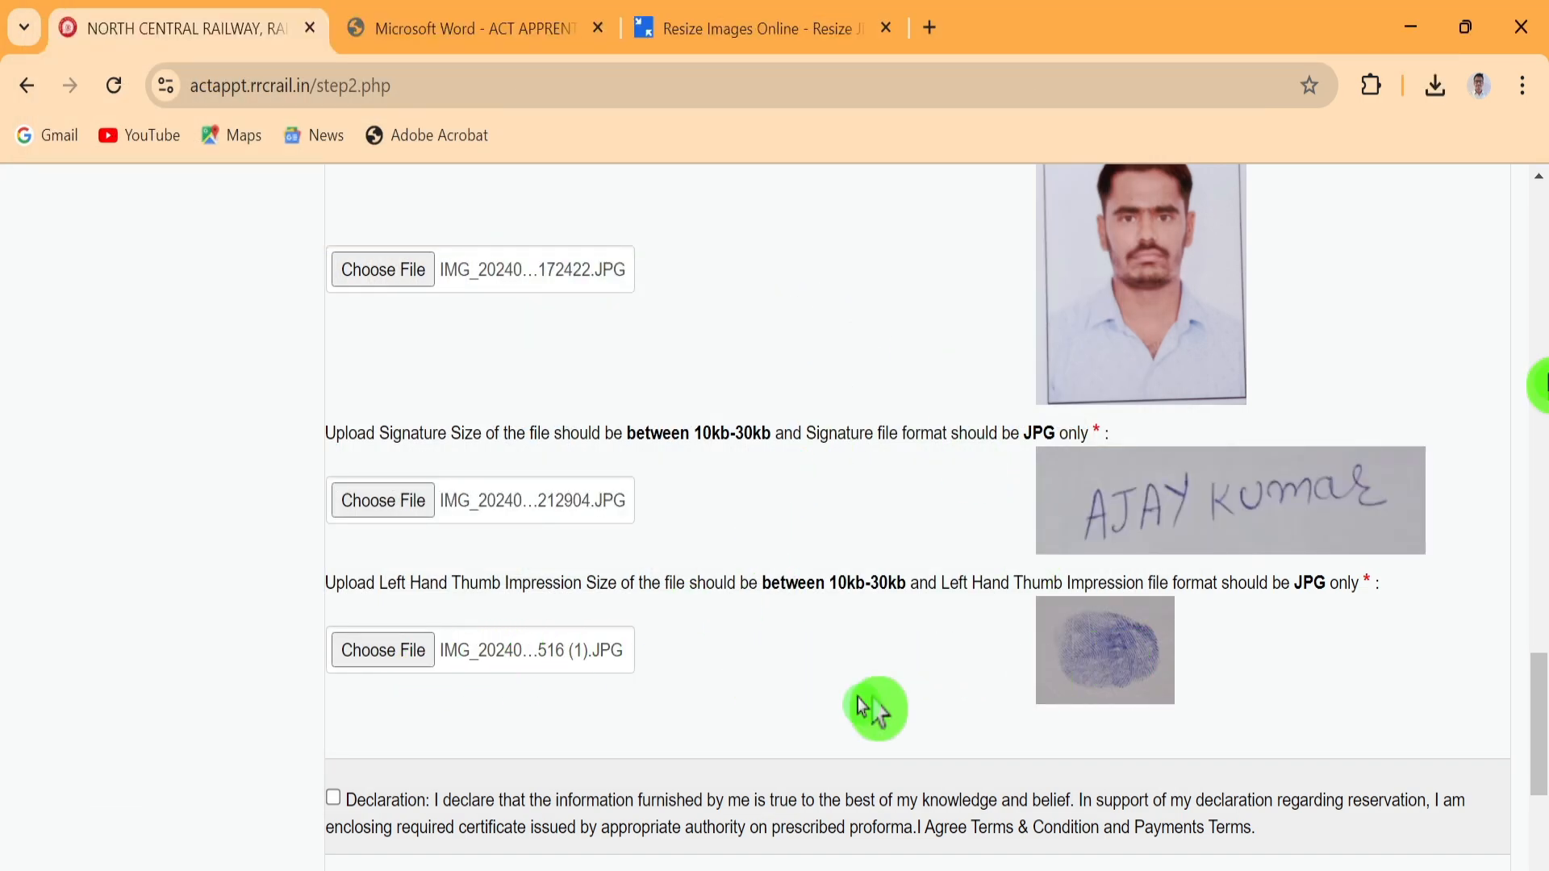
pyautogui.scroll(-3, 834, 629)
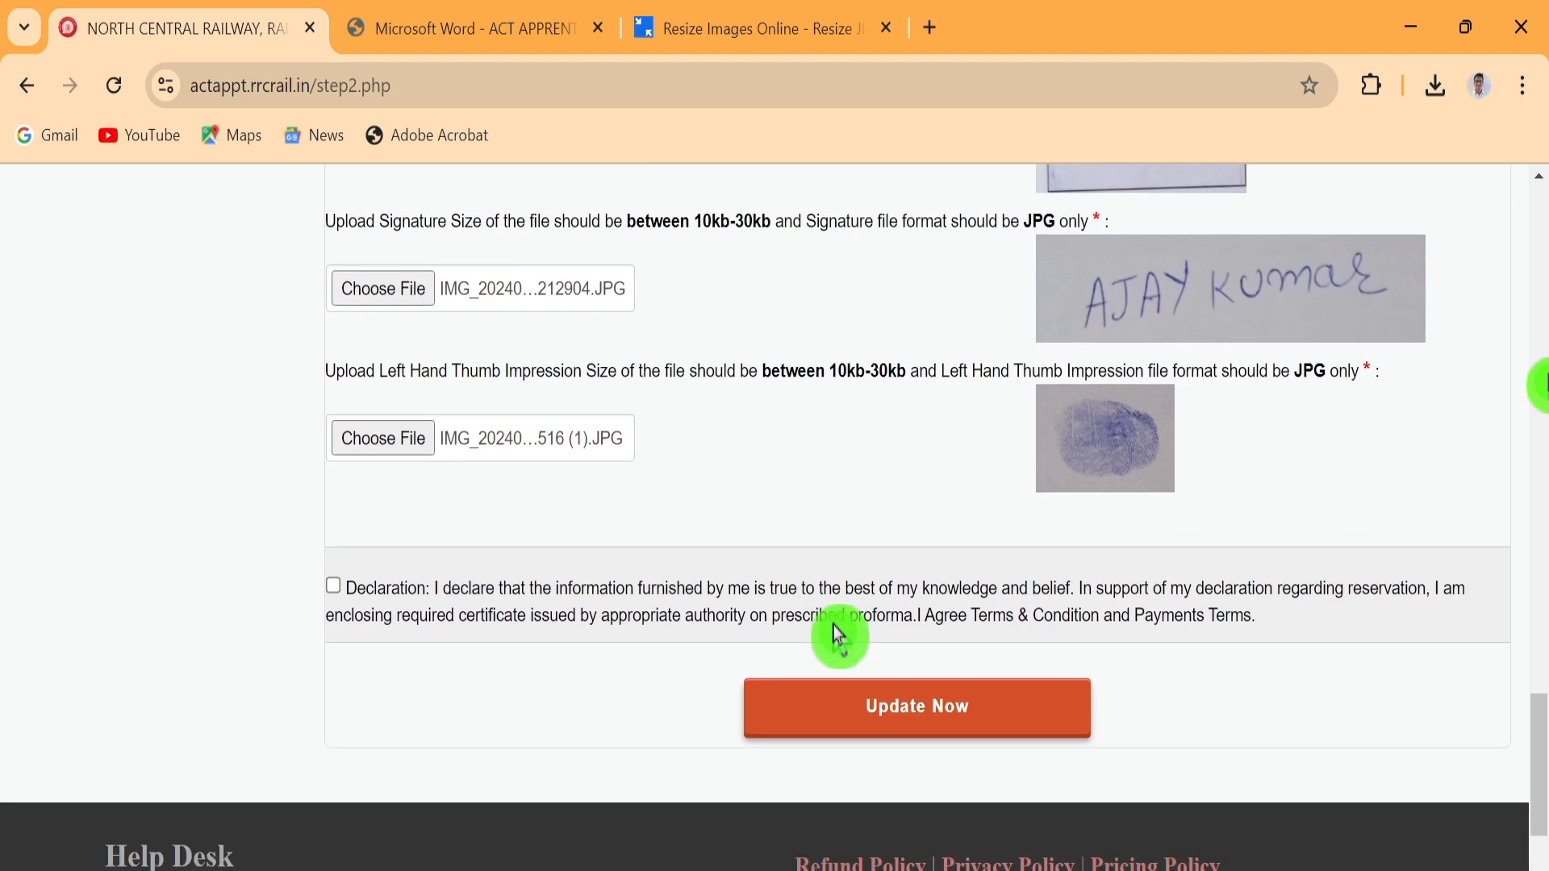
pyautogui.click(336, 542)
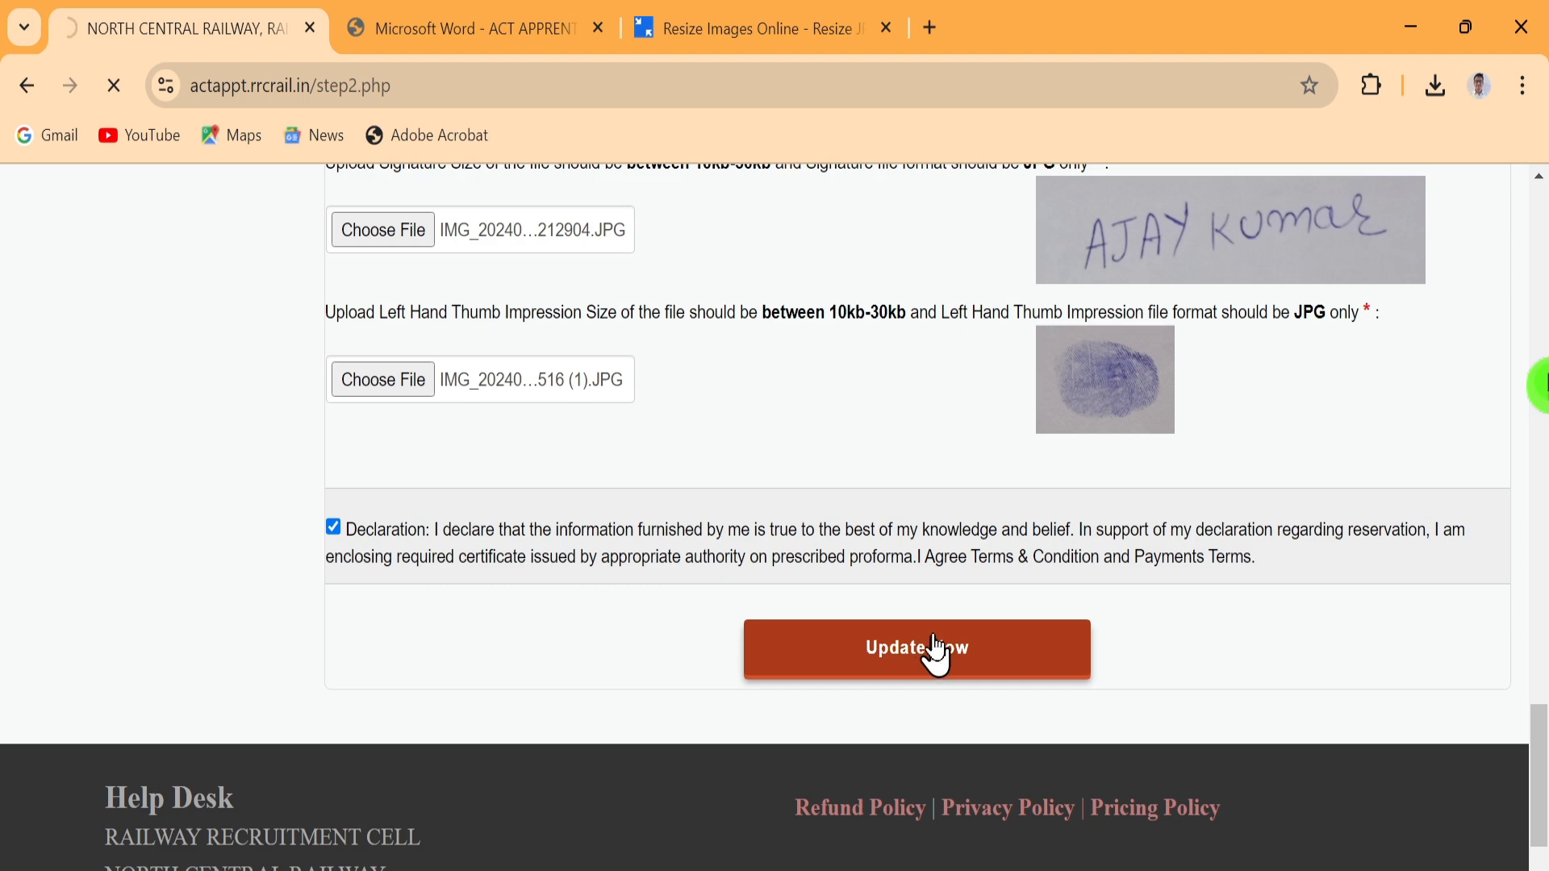
# Choose Pay Now for the 100 rupee fee on the Step-3 payment page
pyautogui.scroll(-2, 874, 505)
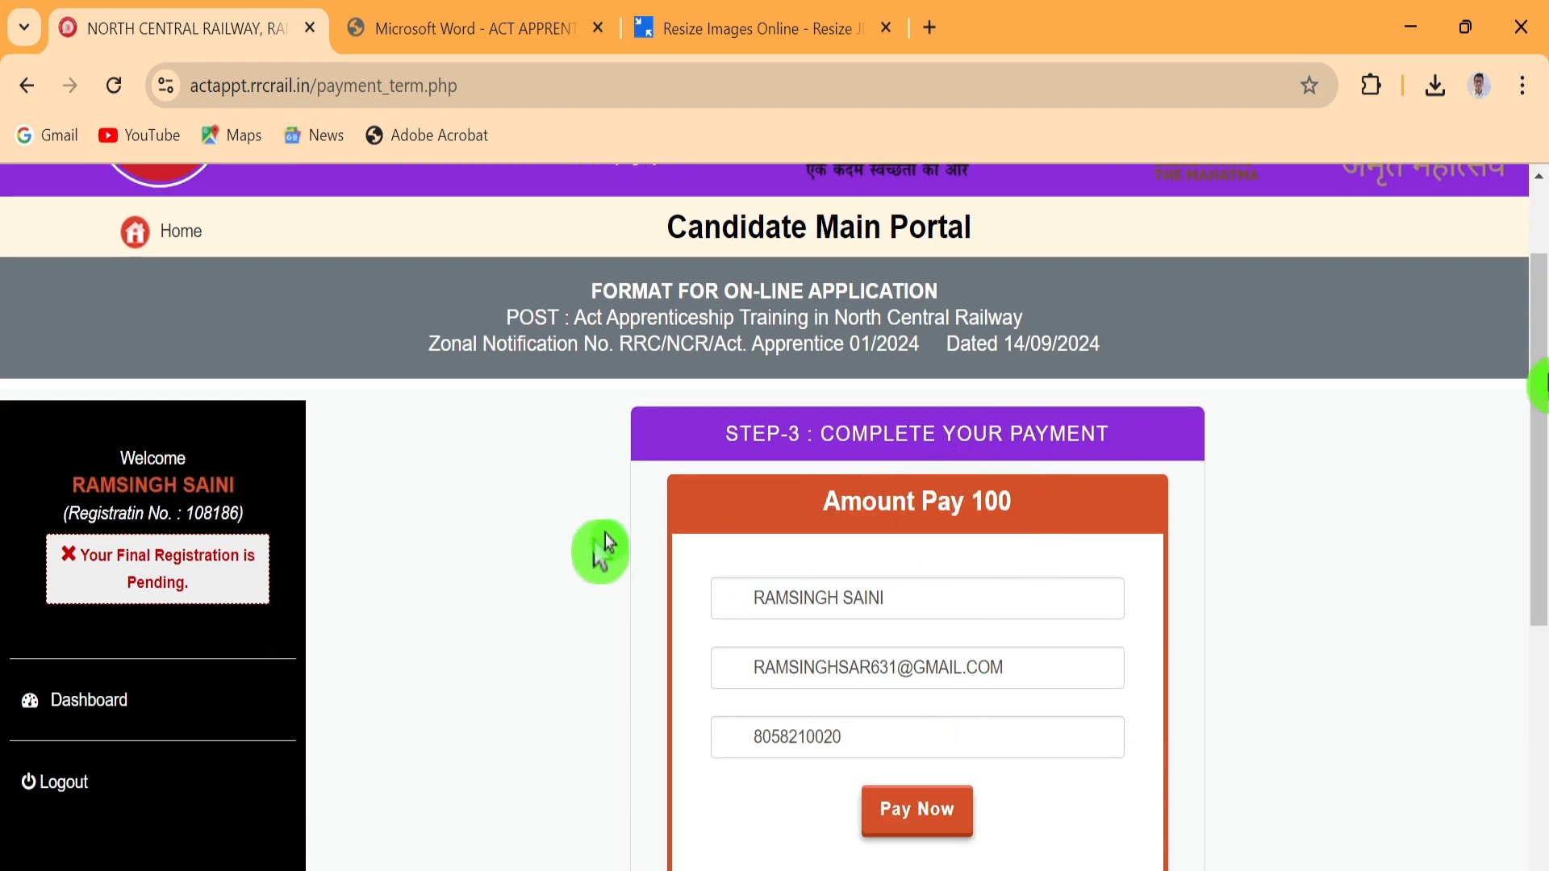
pyautogui.click(932, 812)
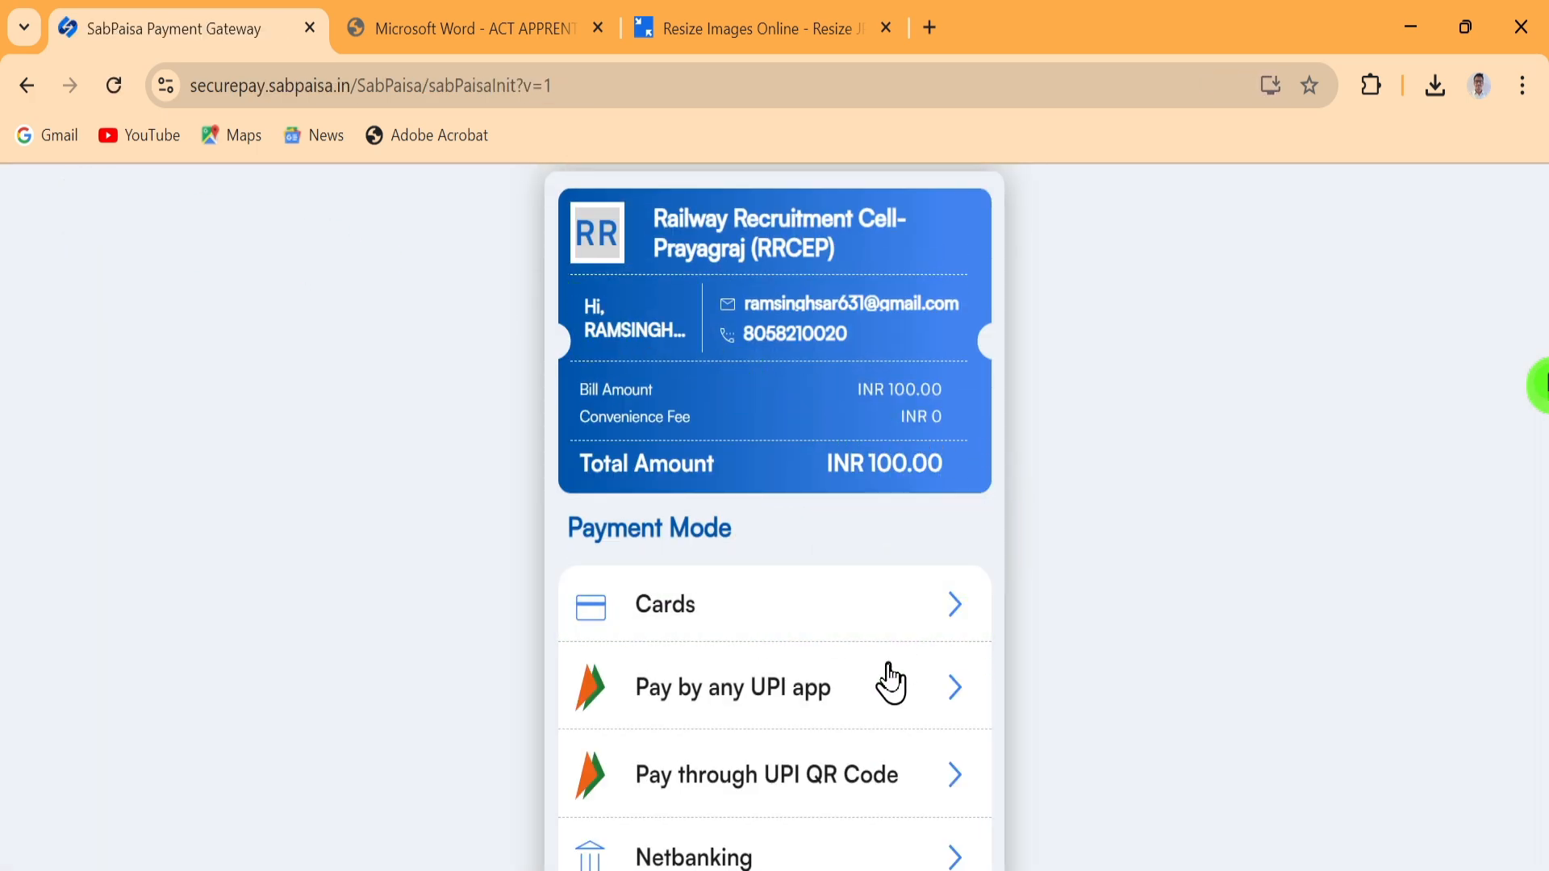
pyautogui.scroll(-2, 839, 758)
pyautogui.click(839, 256)
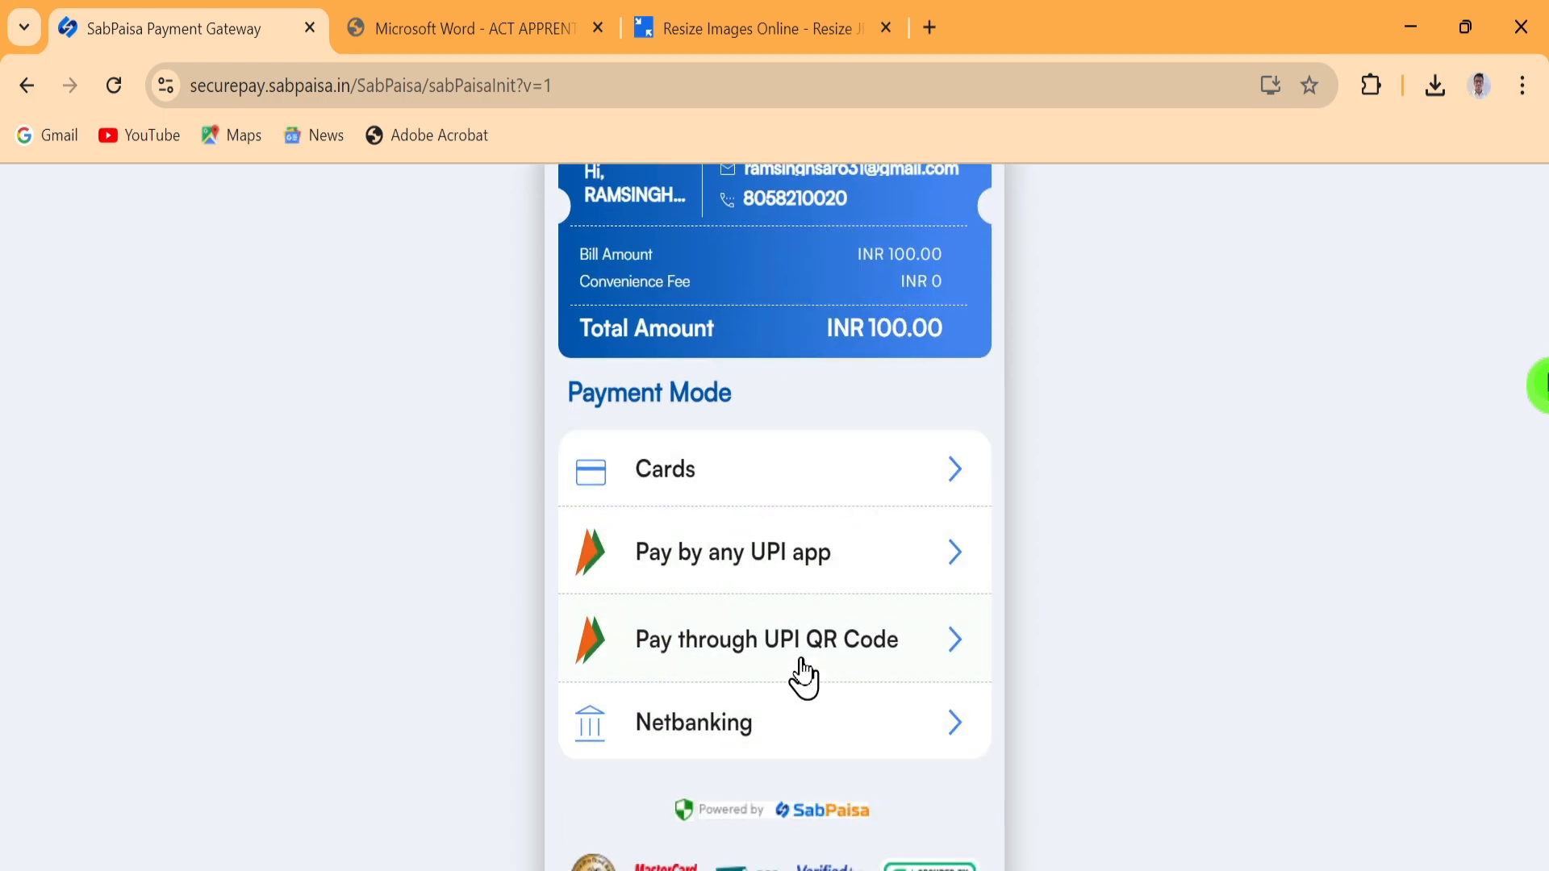
pyautogui.scroll(2, 807, 674)
pyautogui.click(974, 539)
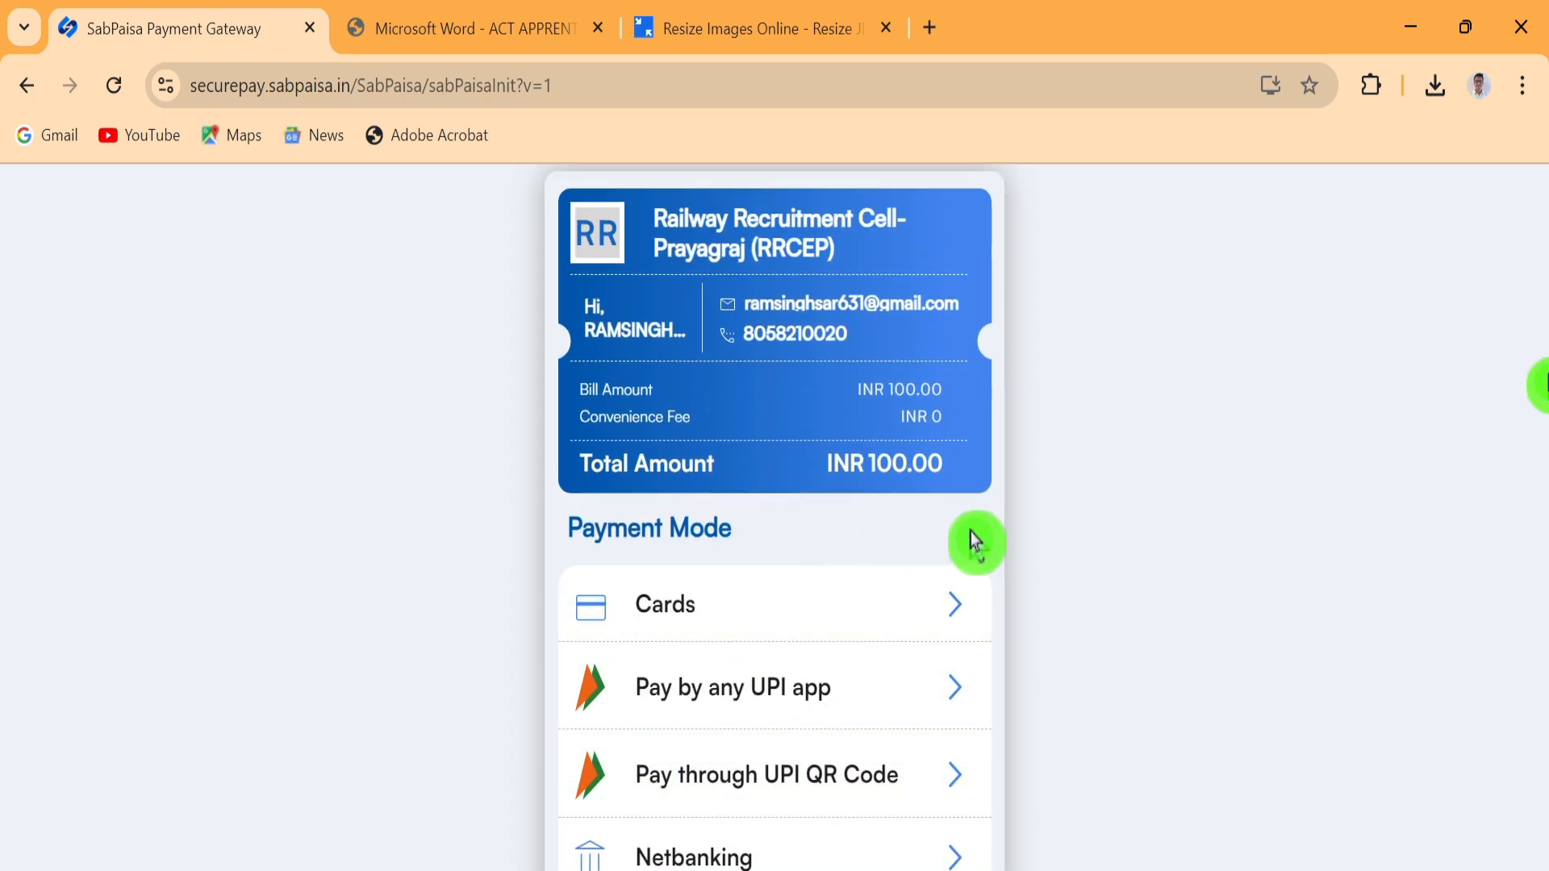